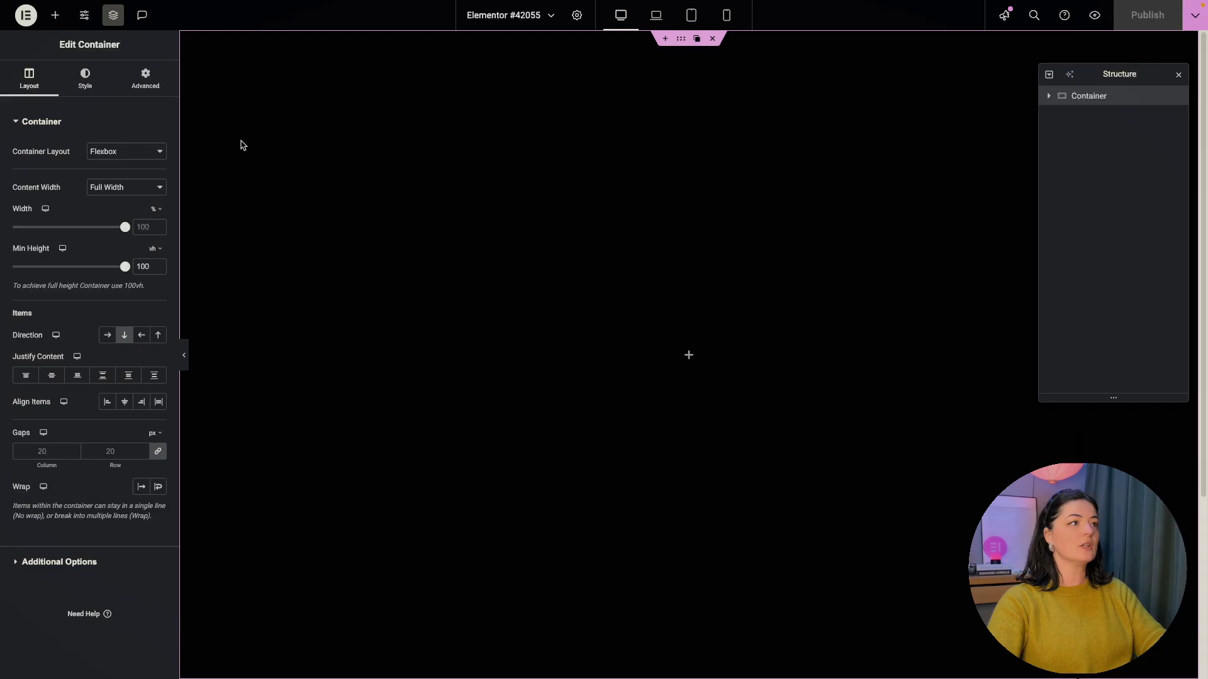
Drop a Container into the page container and set it to Full Width, 85% wide, 5 vh minimum height.
{"action": "left_click", "coordinate": [56, 16]}
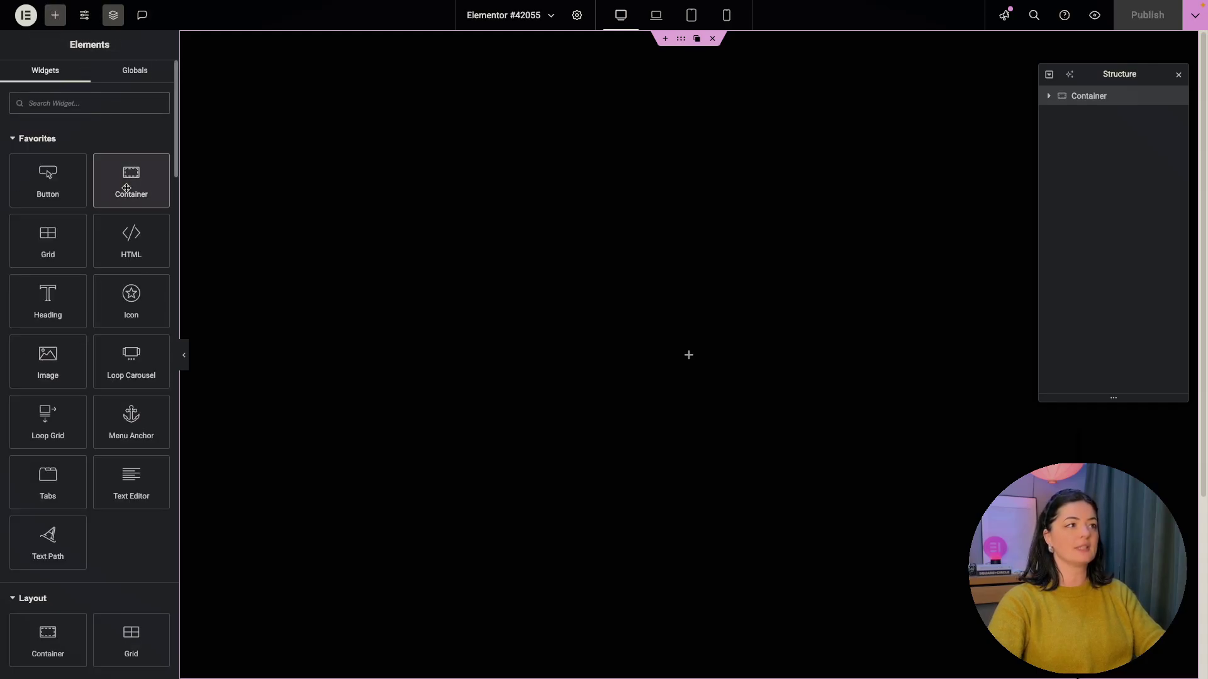
{"action": "left_click_drag", "start_coordinate": [130, 179], "coordinate": [445, 304]}
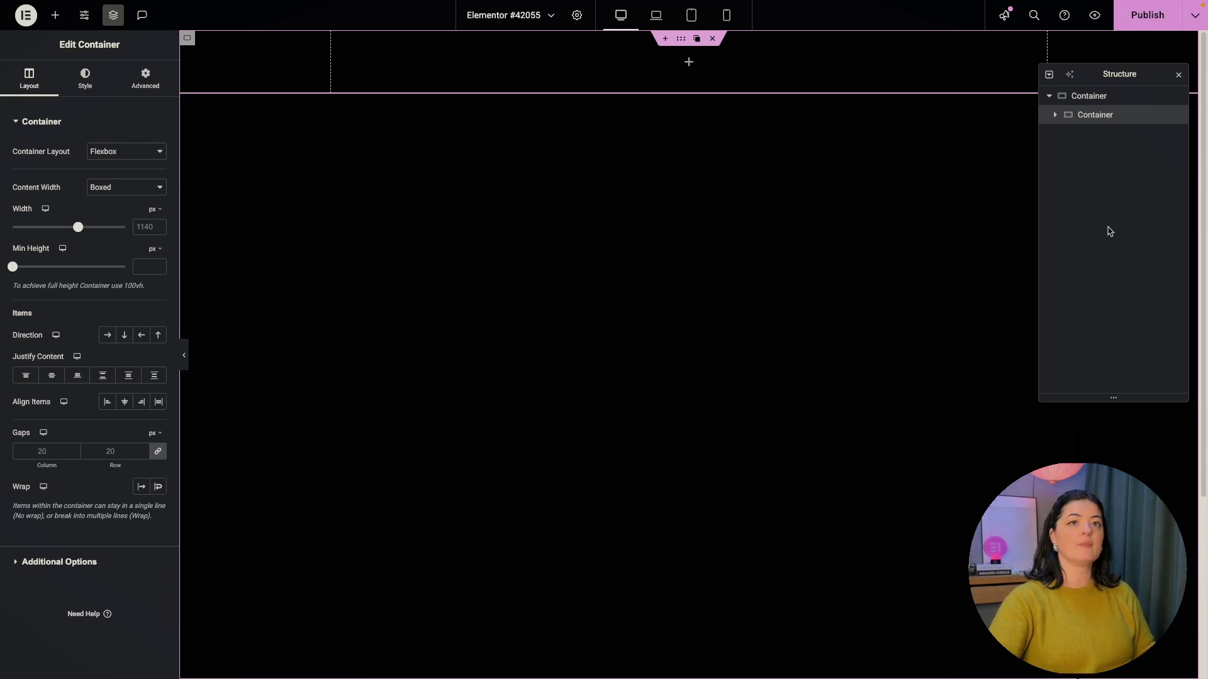
{"action": "left_click", "coordinate": [122, 188]}
{"action": "left_click", "coordinate": [149, 258]}
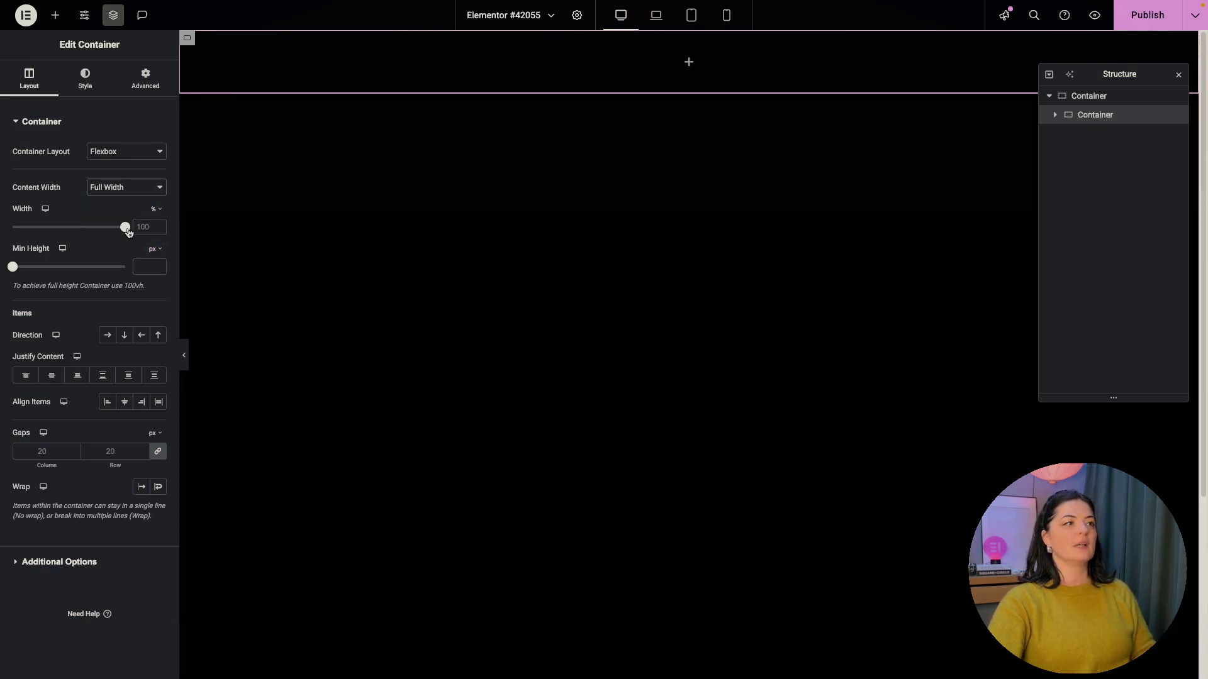
{"action": "left_click_drag", "start_coordinate": [127, 232], "coordinate": [122, 231]}
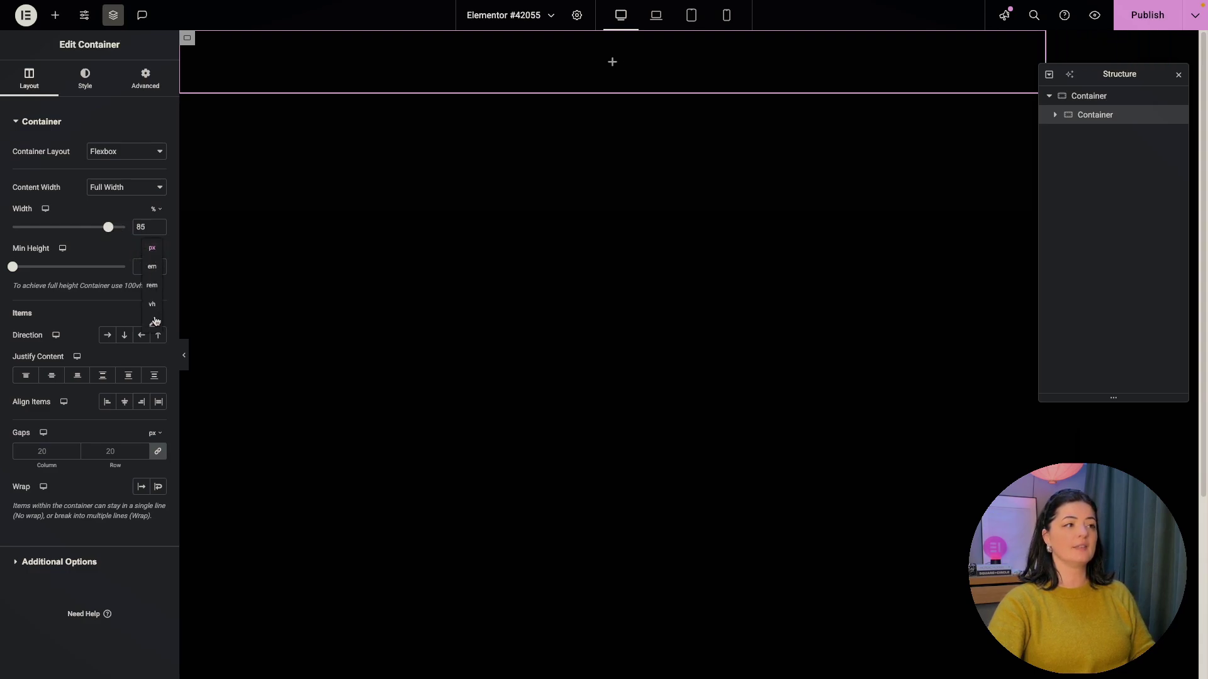
{"action": "left_click", "coordinate": [152, 305]}
{"action": "left_click", "coordinate": [143, 266]}
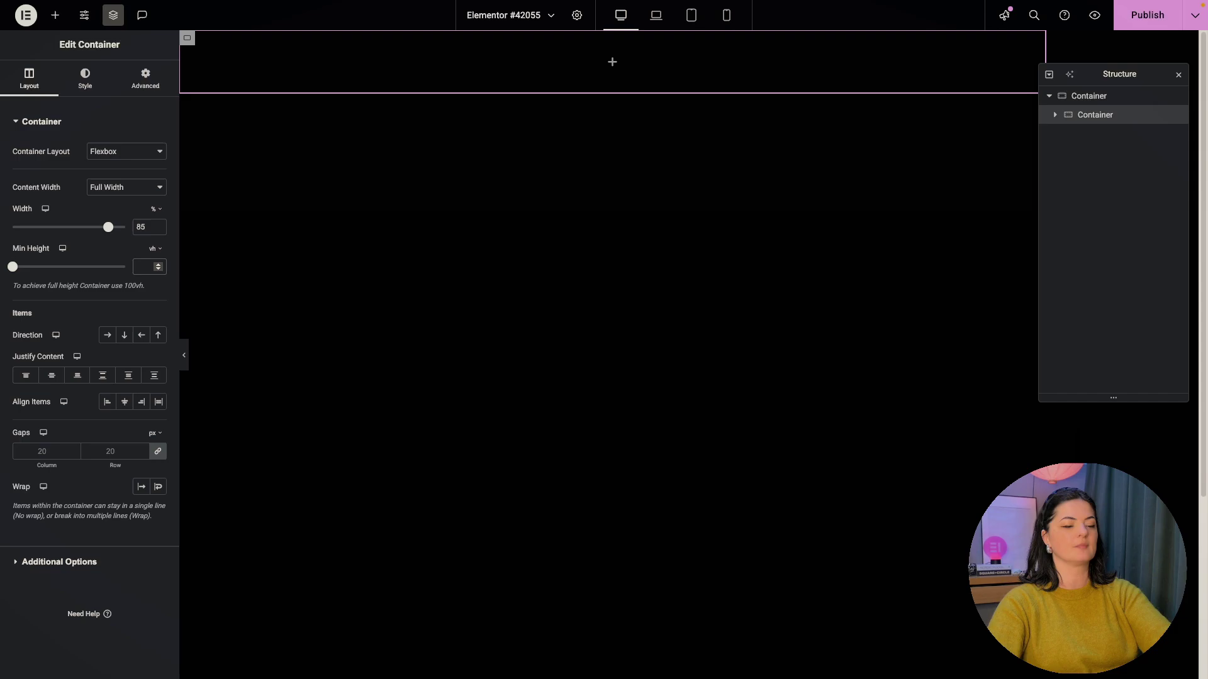
{"action": "type", "text": "5"}
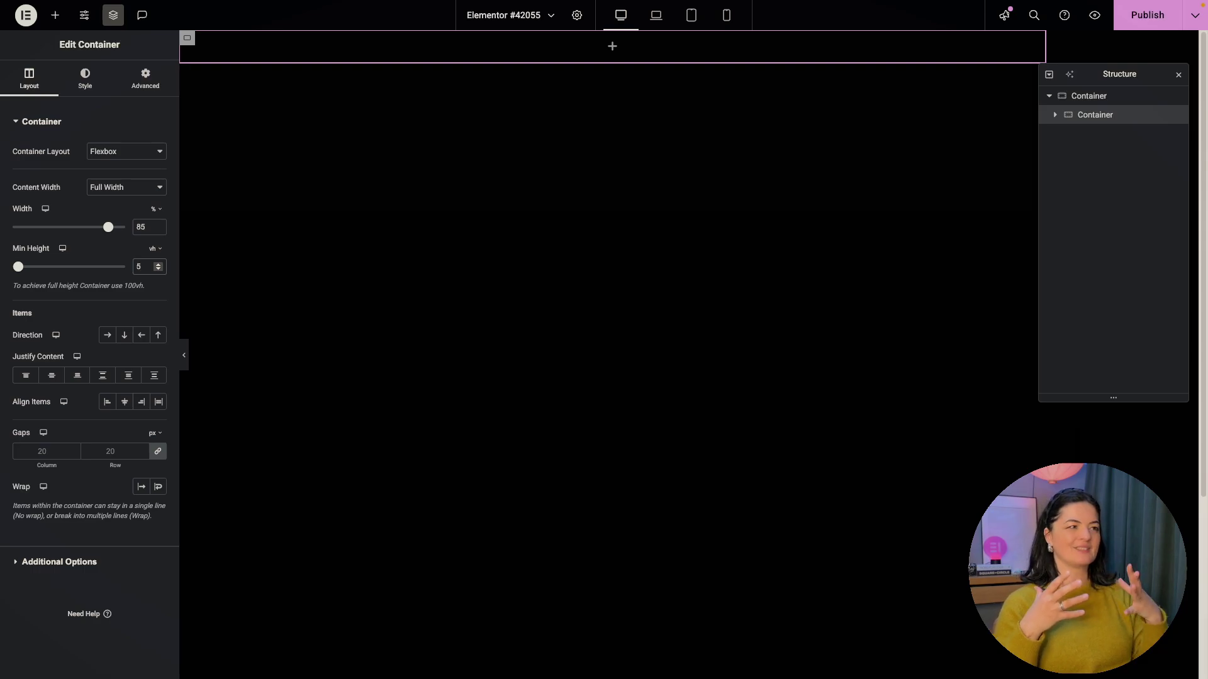
Center the outer page container's content both vertically and horizontally.
{"action": "left_click", "coordinate": [1092, 99]}
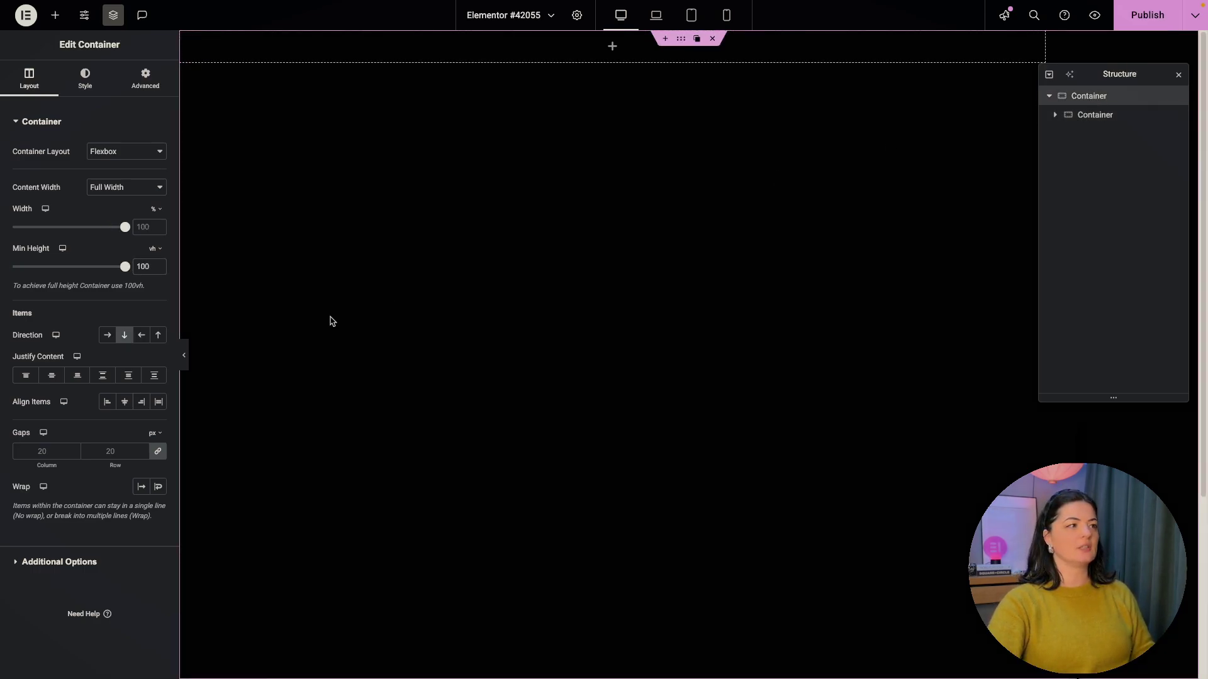
{"action": "left_click", "coordinate": [51, 377]}
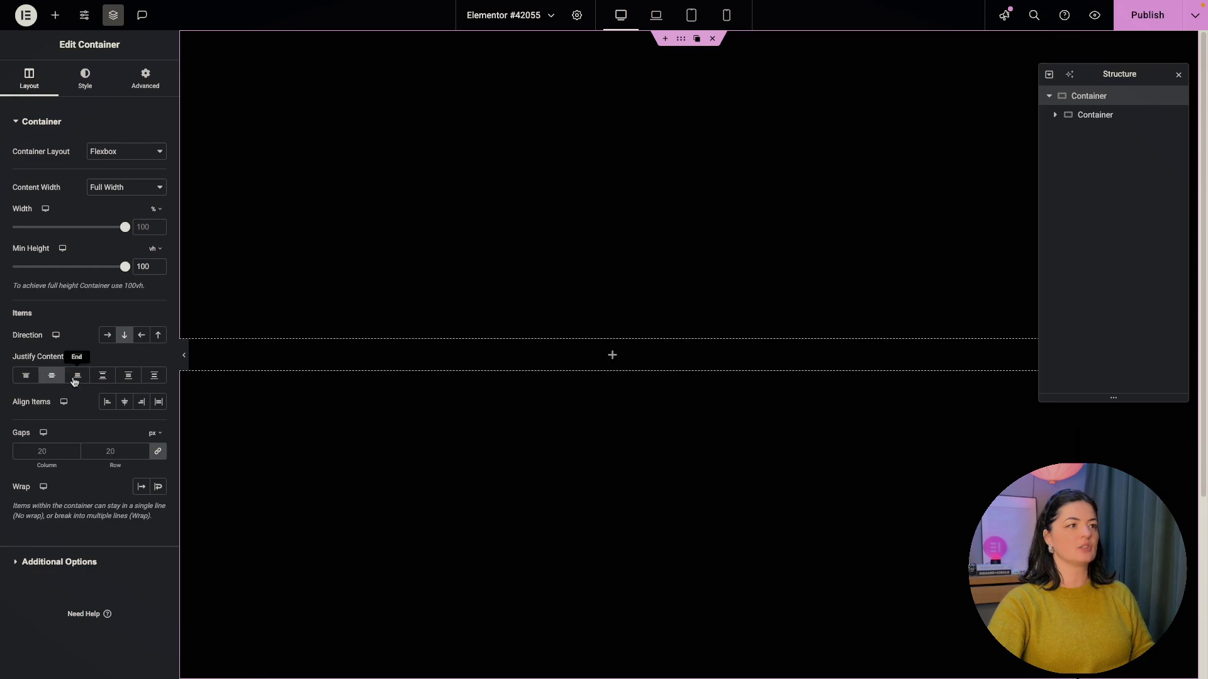
{"action": "left_click", "coordinate": [124, 403]}
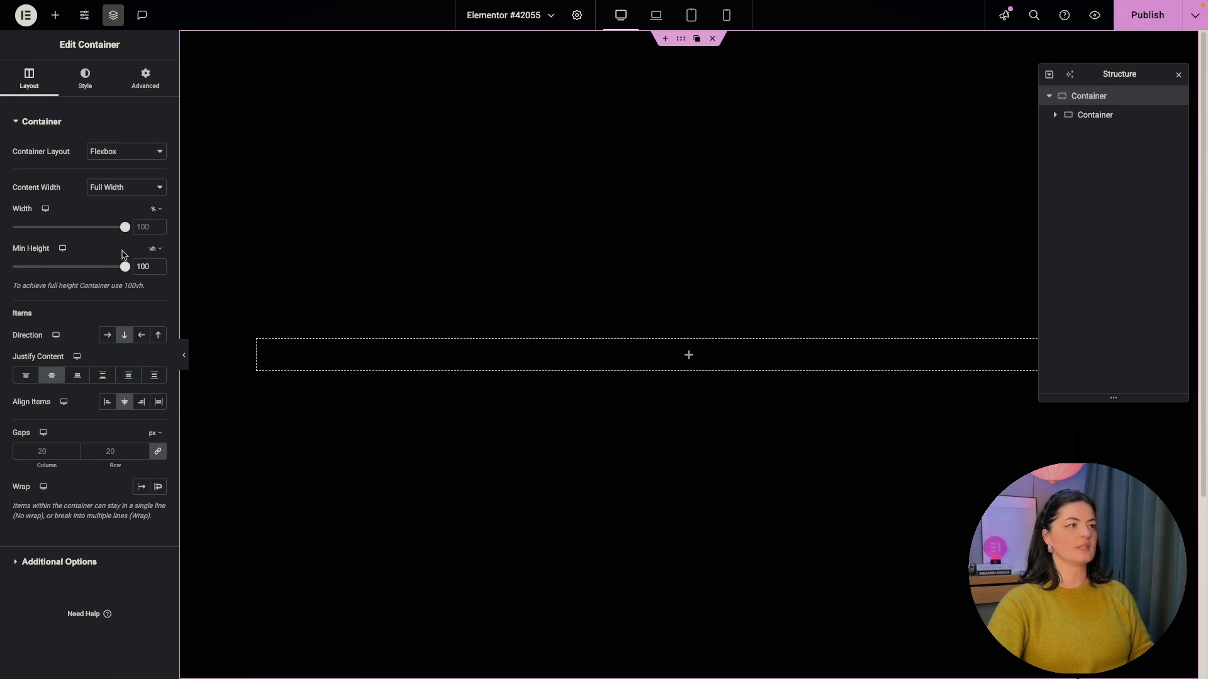
Set the inner container to Row-reversed with 20 px side padding, and publish the page.
{"action": "left_click", "coordinate": [1078, 119]}
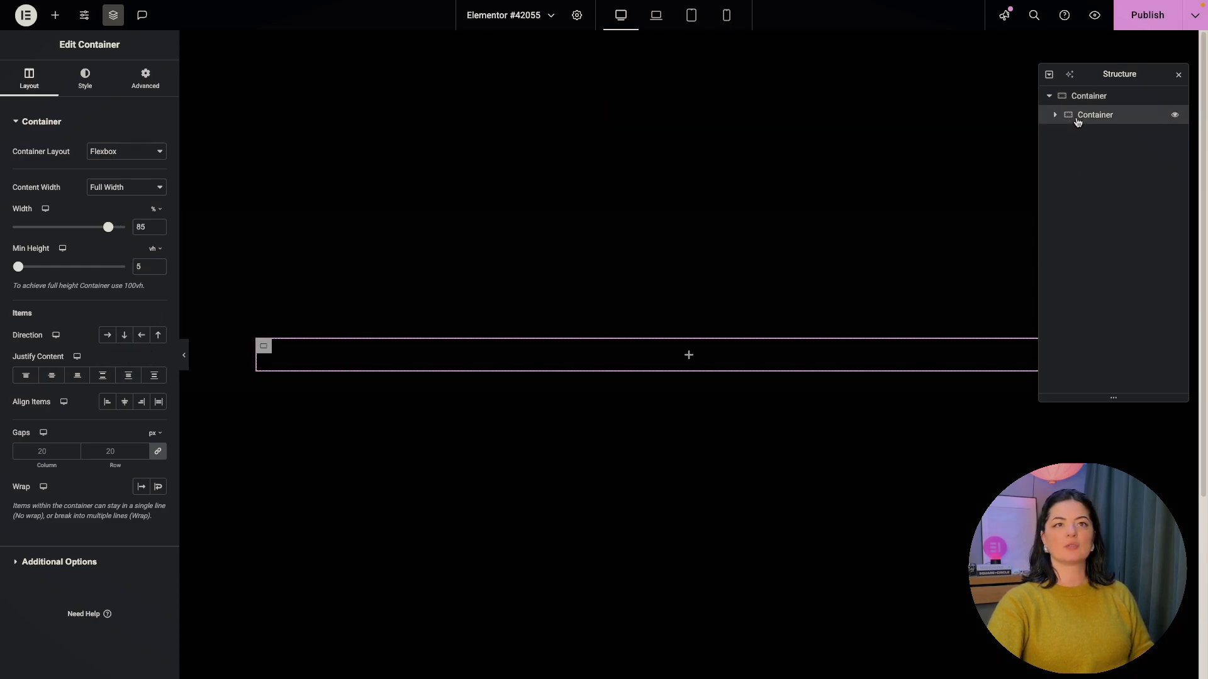
{"action": "left_click", "coordinate": [140, 337]}
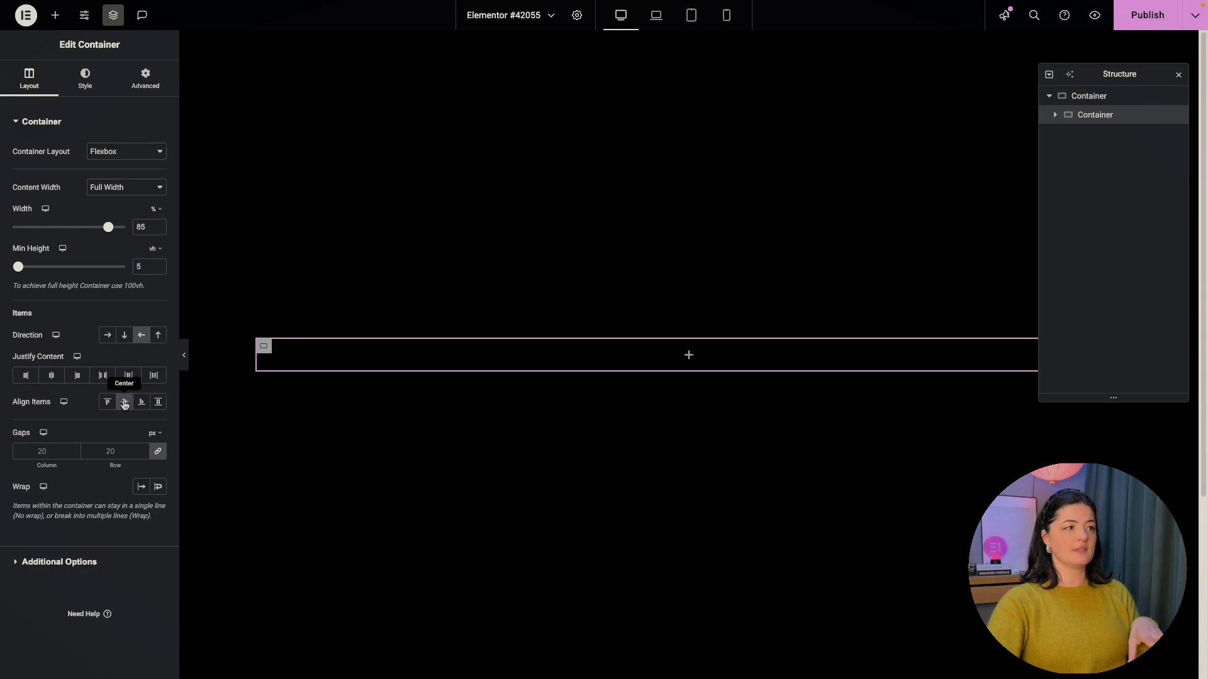
{"action": "left_click", "coordinate": [145, 90]}
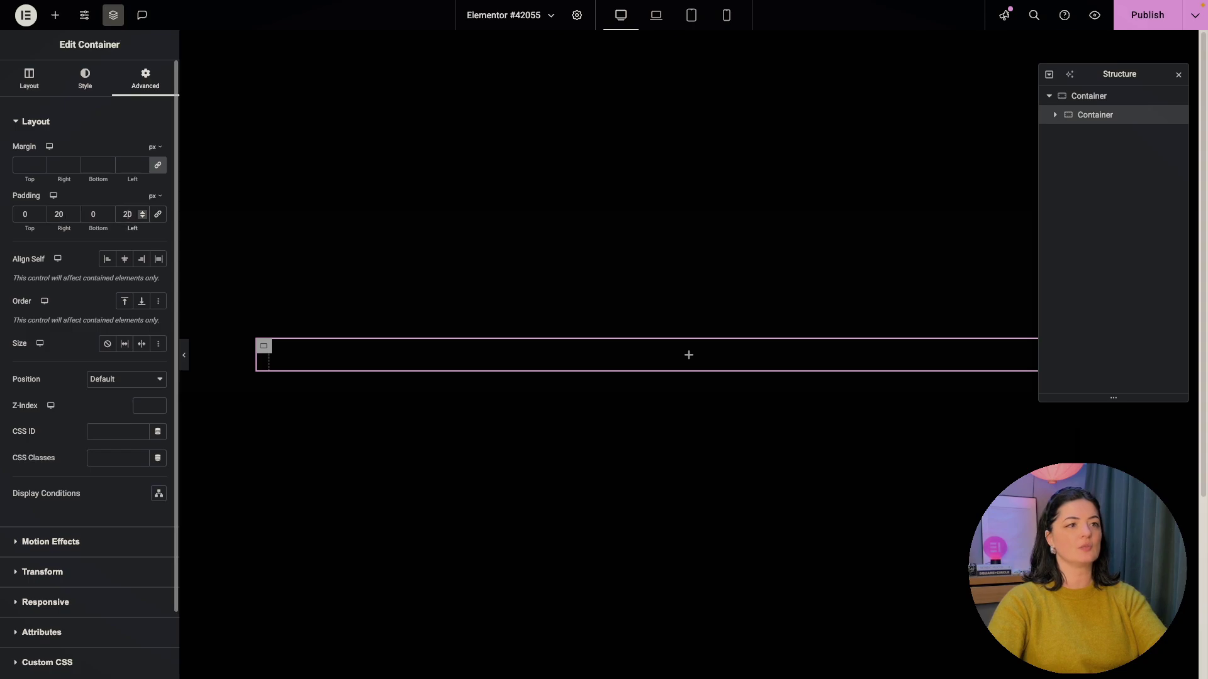
{"action": "left_click", "coordinate": [1142, 25]}
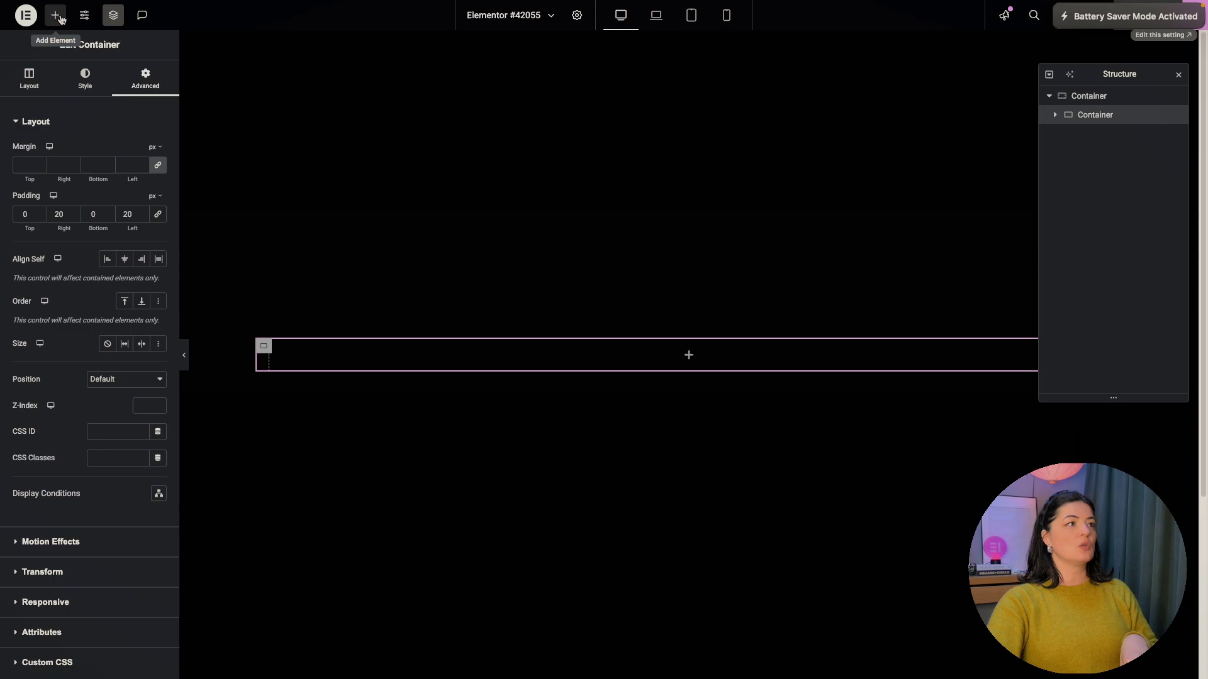
Add an Image widget to the inner container using Full resolution.
{"action": "left_click", "coordinate": [56, 16]}
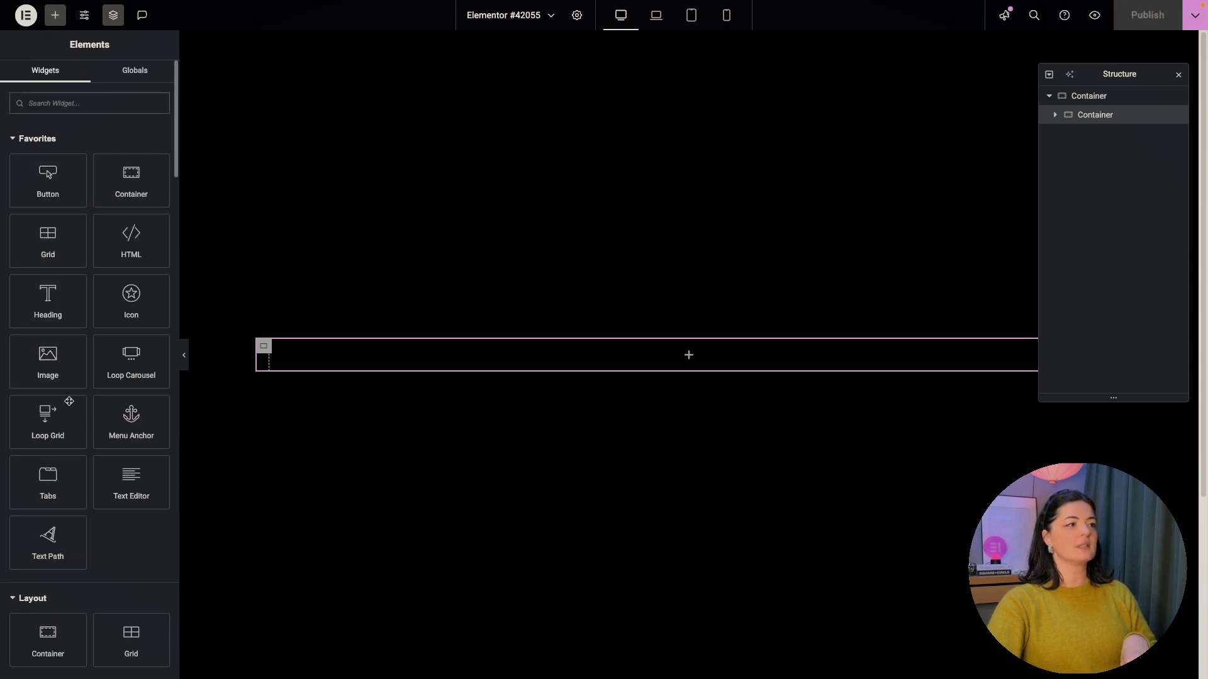
{"action": "left_click", "coordinate": [59, 371]}
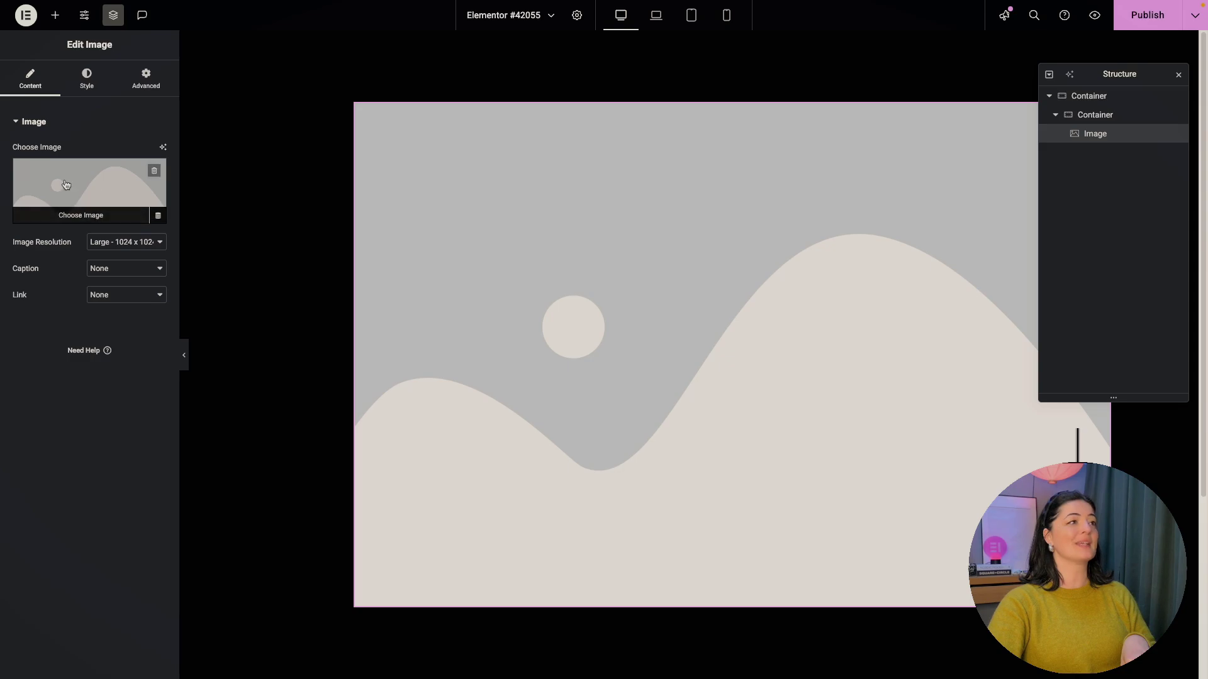
{"action": "left_click", "coordinate": [120, 245]}
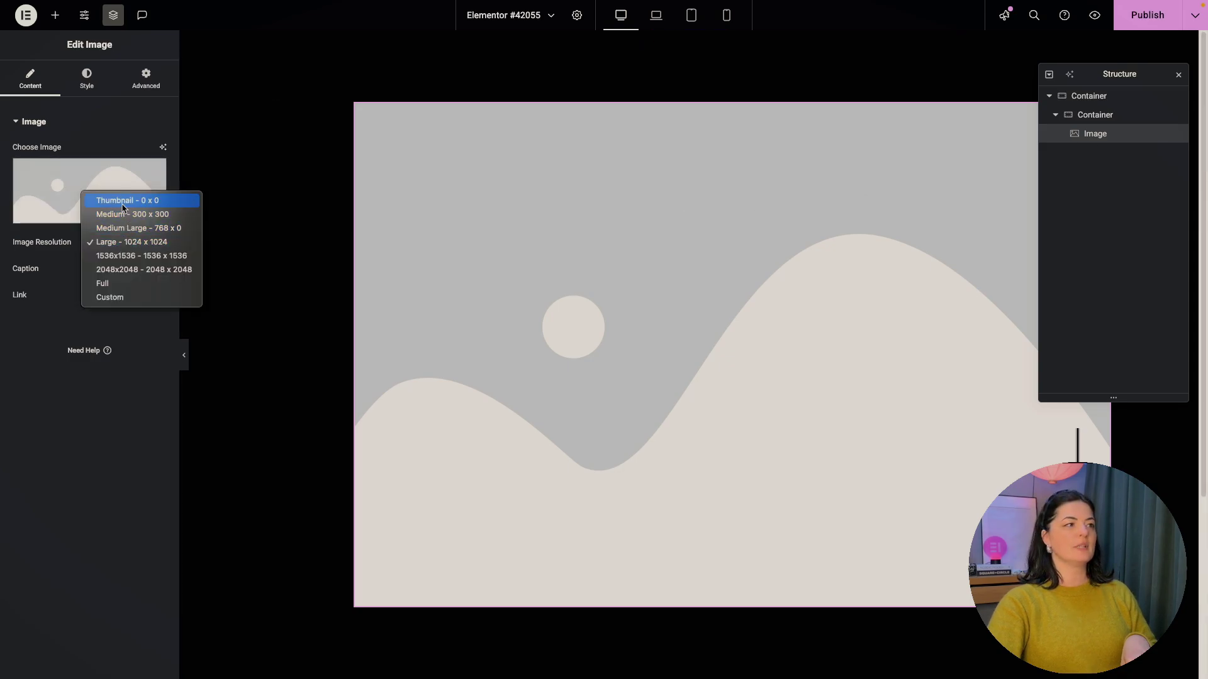
{"action": "left_click", "coordinate": [110, 279]}
Style the image with 100% width, 100% max width, 100% height and Cover object fit.
{"action": "left_click", "coordinate": [88, 80]}
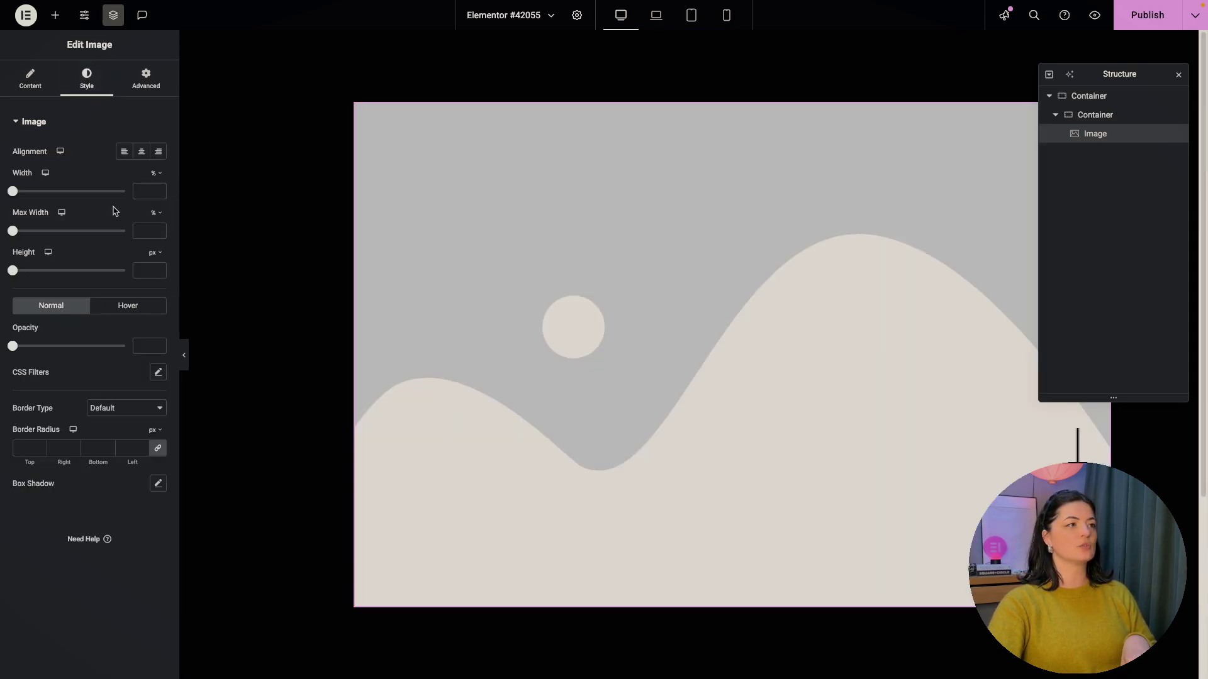
{"action": "left_click_drag", "start_coordinate": [13, 192], "coordinate": [133, 191]}
{"action": "left_click_drag", "start_coordinate": [12, 232], "coordinate": [140, 227]}
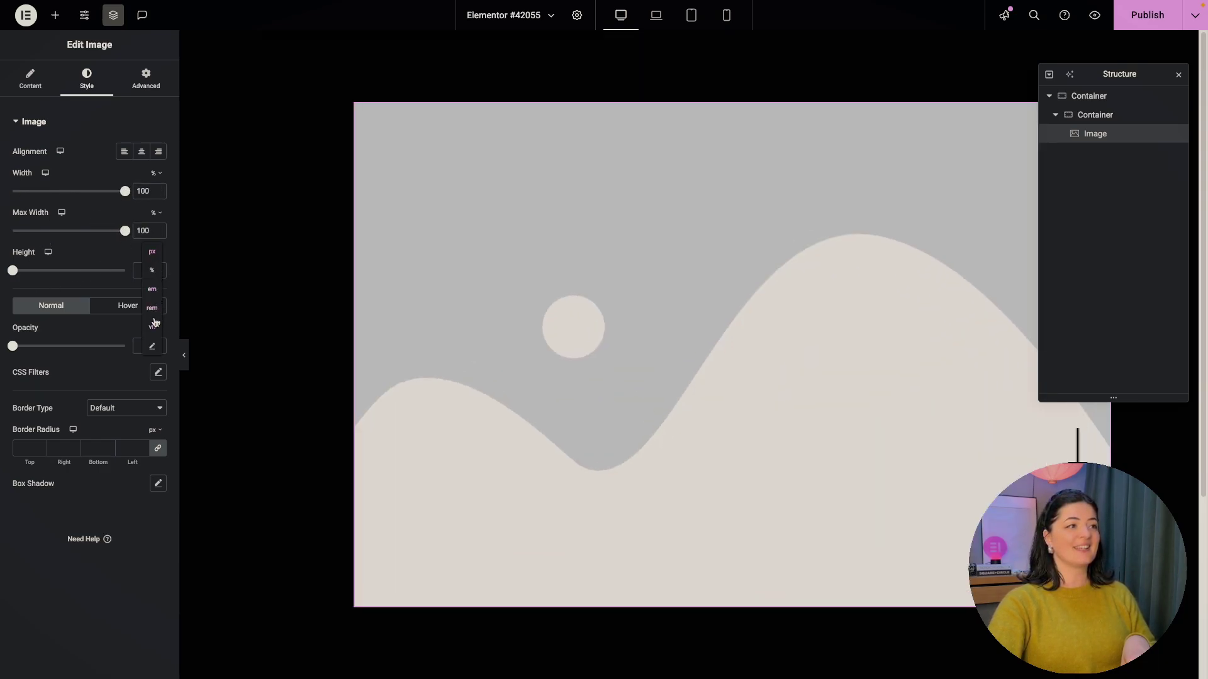
{"action": "left_click", "coordinate": [146, 272]}
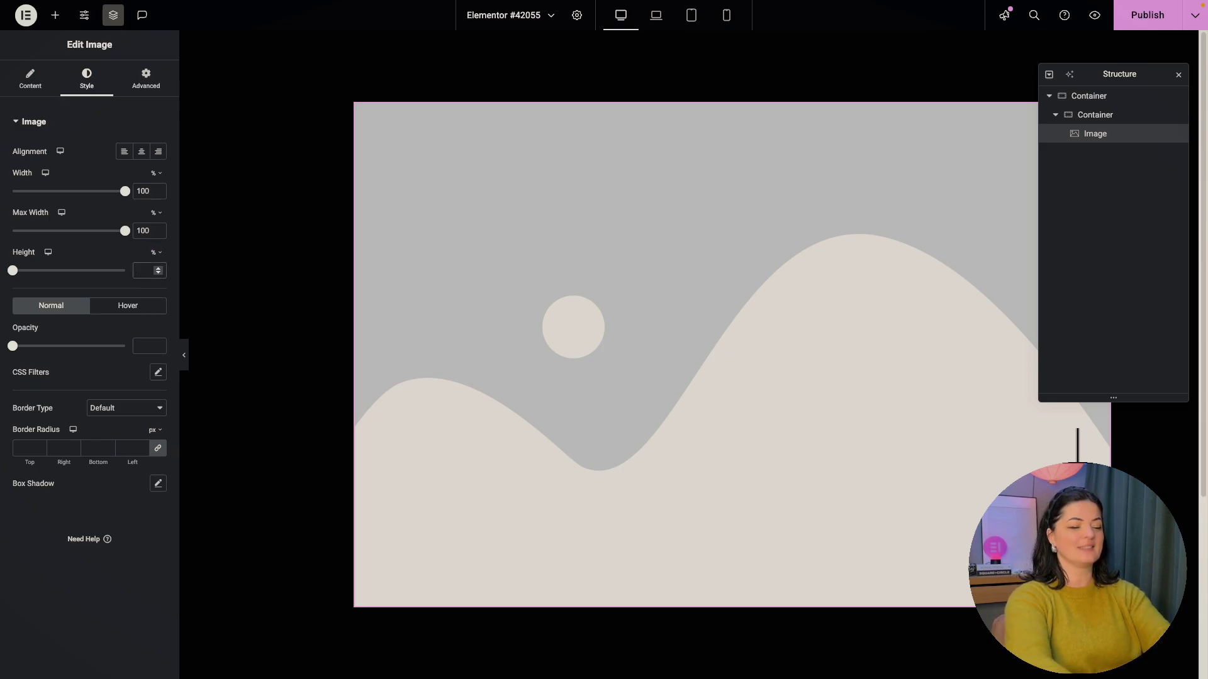
{"action": "type", "text": "100"}
{"action": "left_click", "coordinate": [133, 302]}
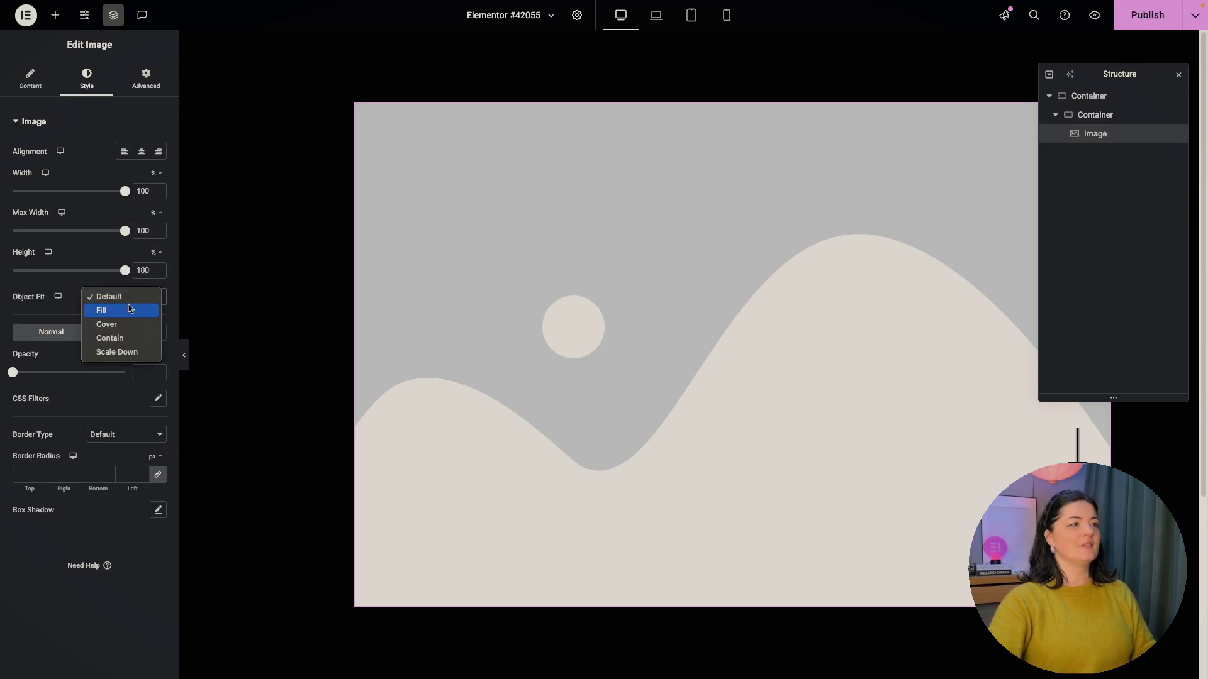
{"action": "left_click", "coordinate": [124, 323]}
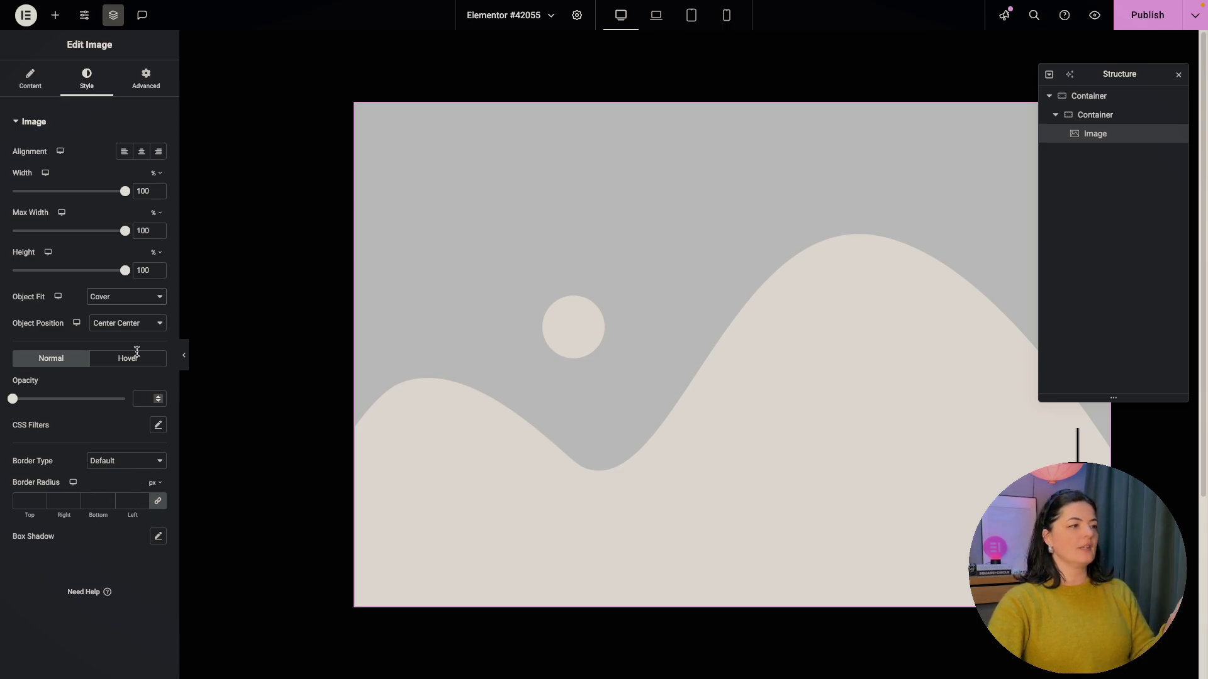
Give the image a custom width of 45% with no flex sizing.
{"action": "left_click", "coordinate": [142, 92]}
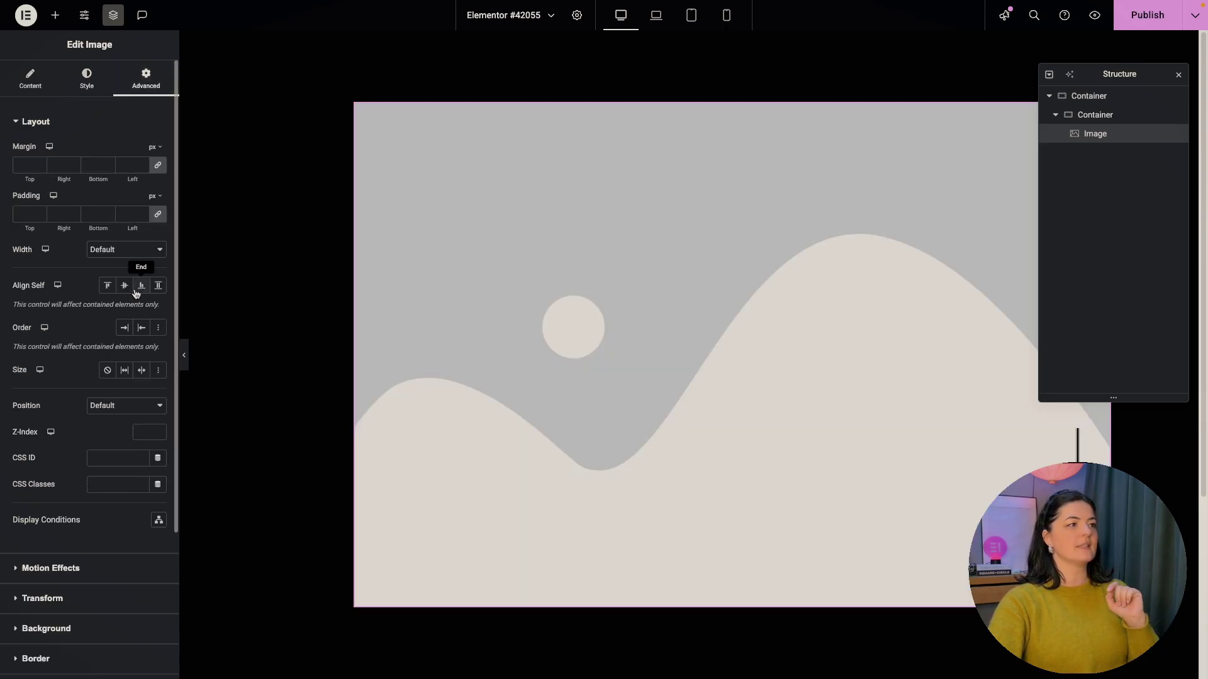
{"action": "left_click", "coordinate": [106, 375]}
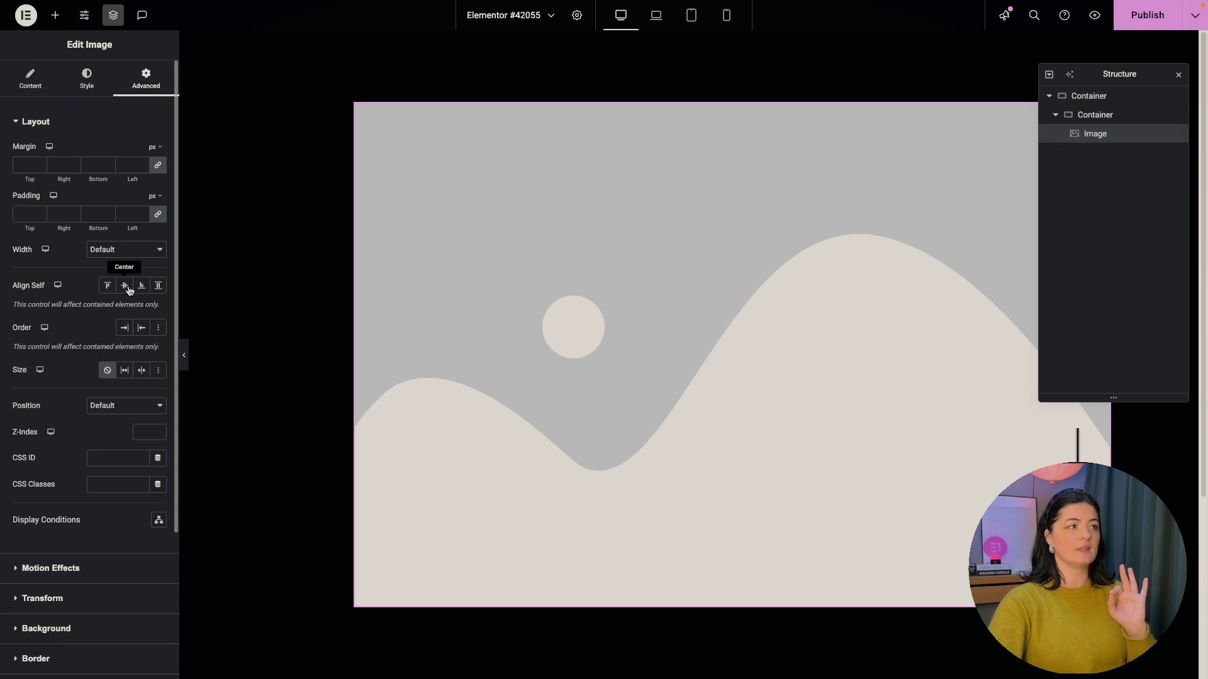
{"action": "left_click", "coordinate": [128, 259]}
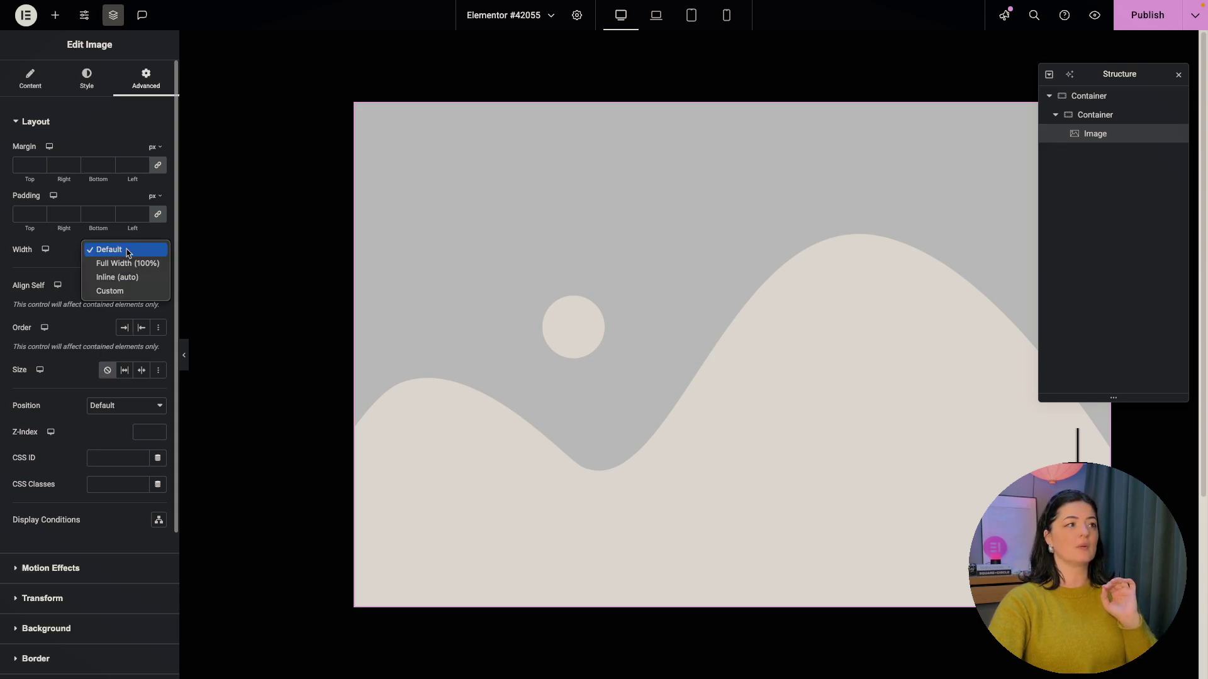
{"action": "left_click", "coordinate": [119, 292]}
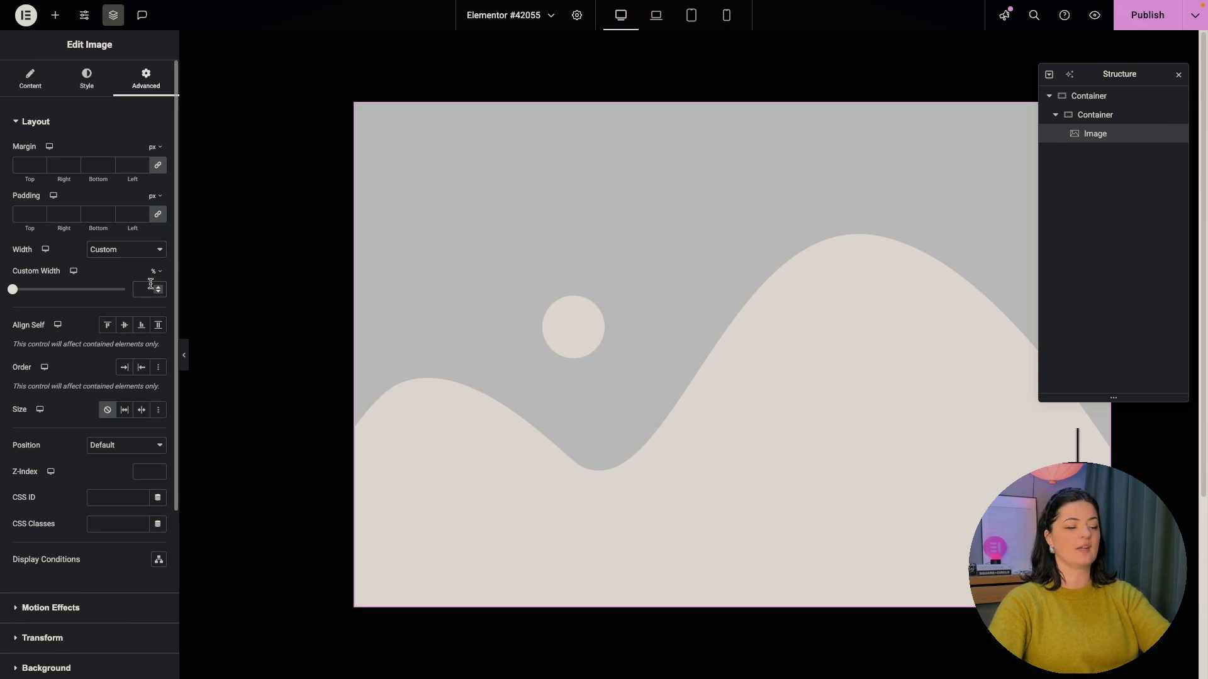
{"action": "type", "text": "45"}
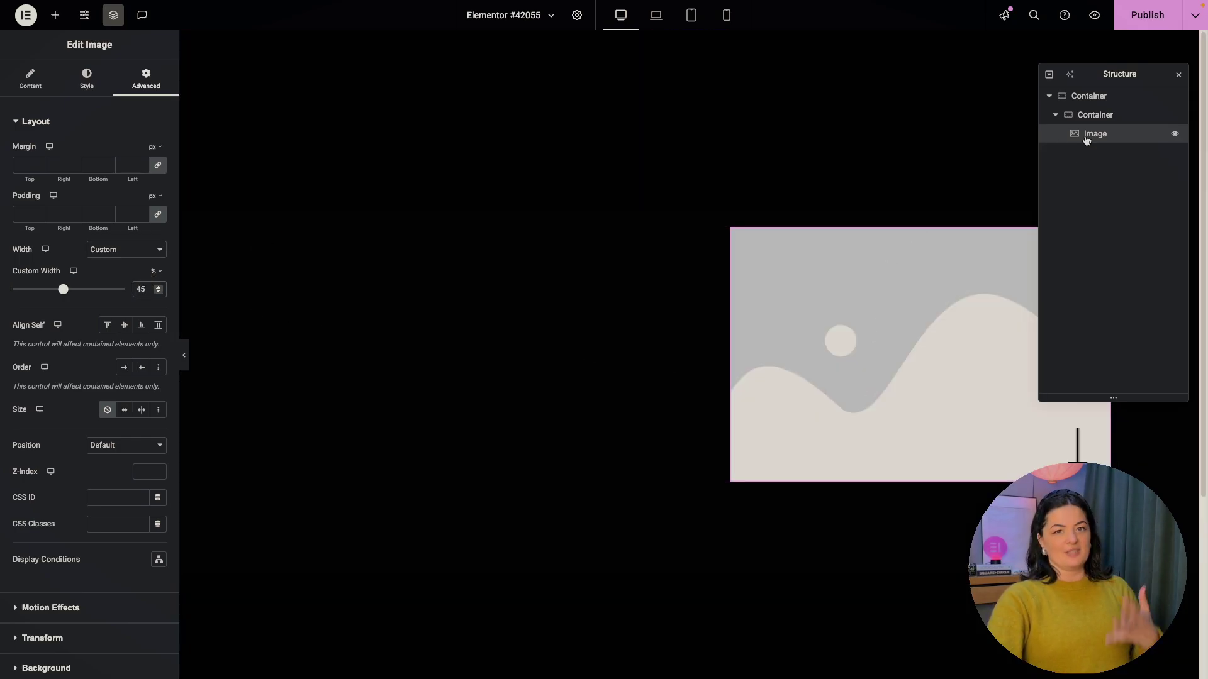
Add a heading beside the image reading 'Motion Graphics'.
{"action": "left_click", "coordinate": [55, 15]}
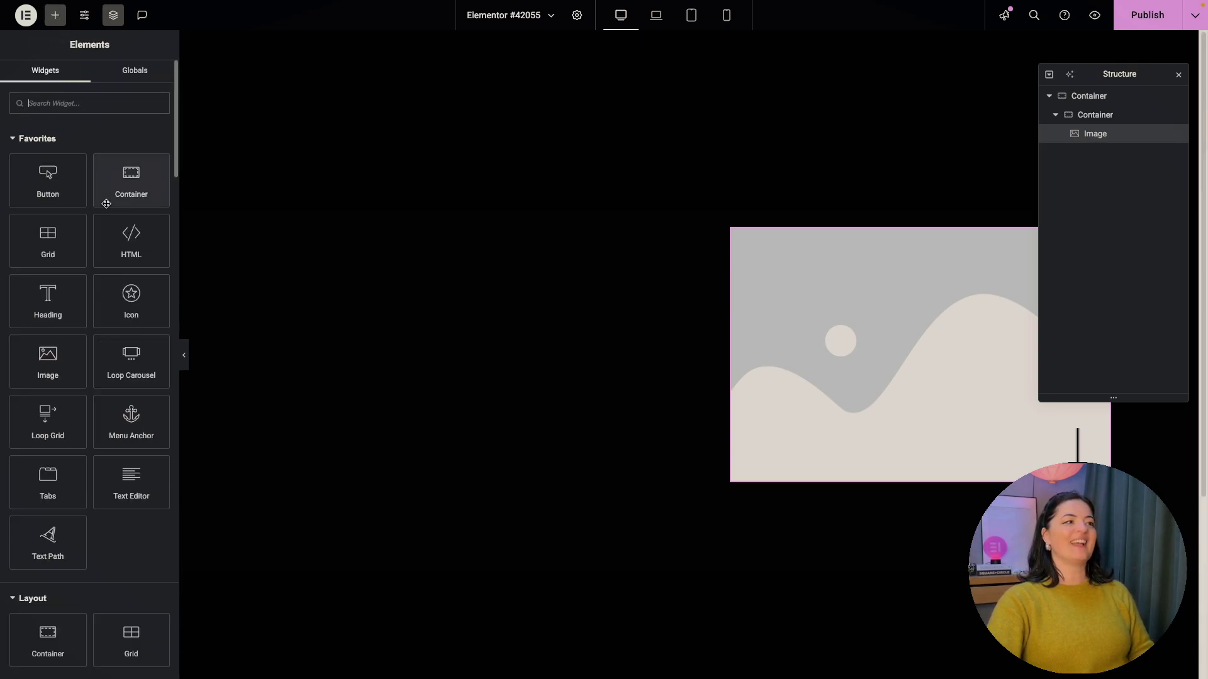
{"action": "left_click", "coordinate": [58, 313]}
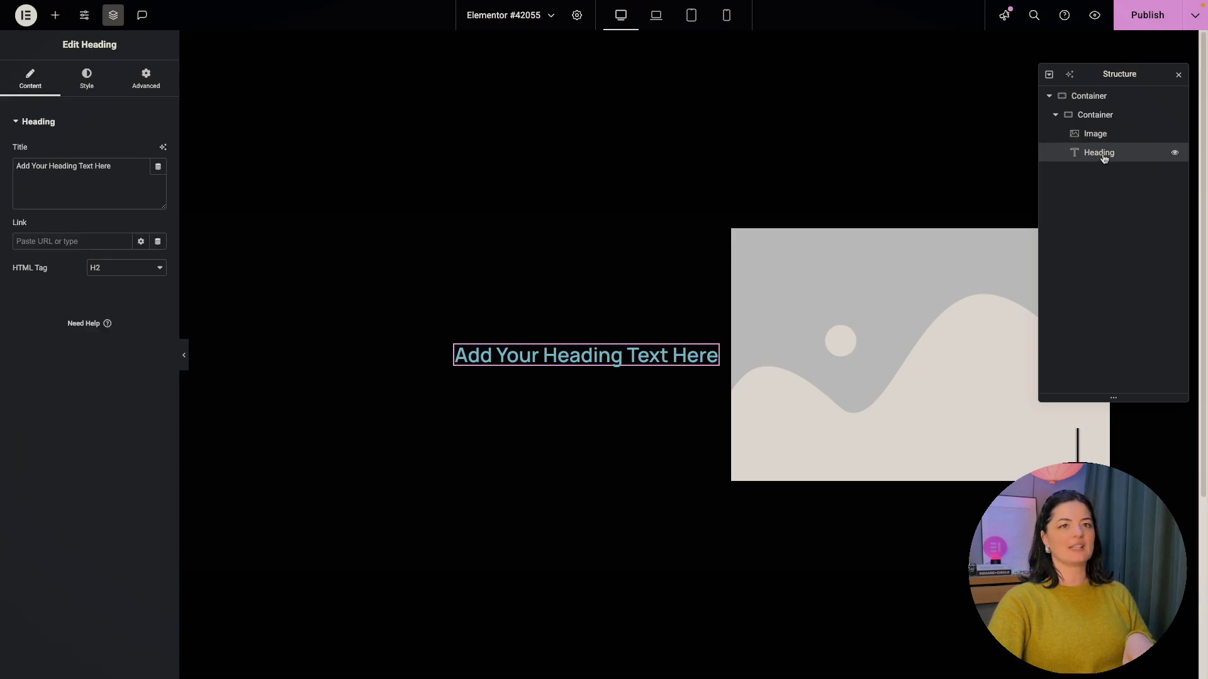
{"action": "triple_click", "coordinate": [90, 168]}
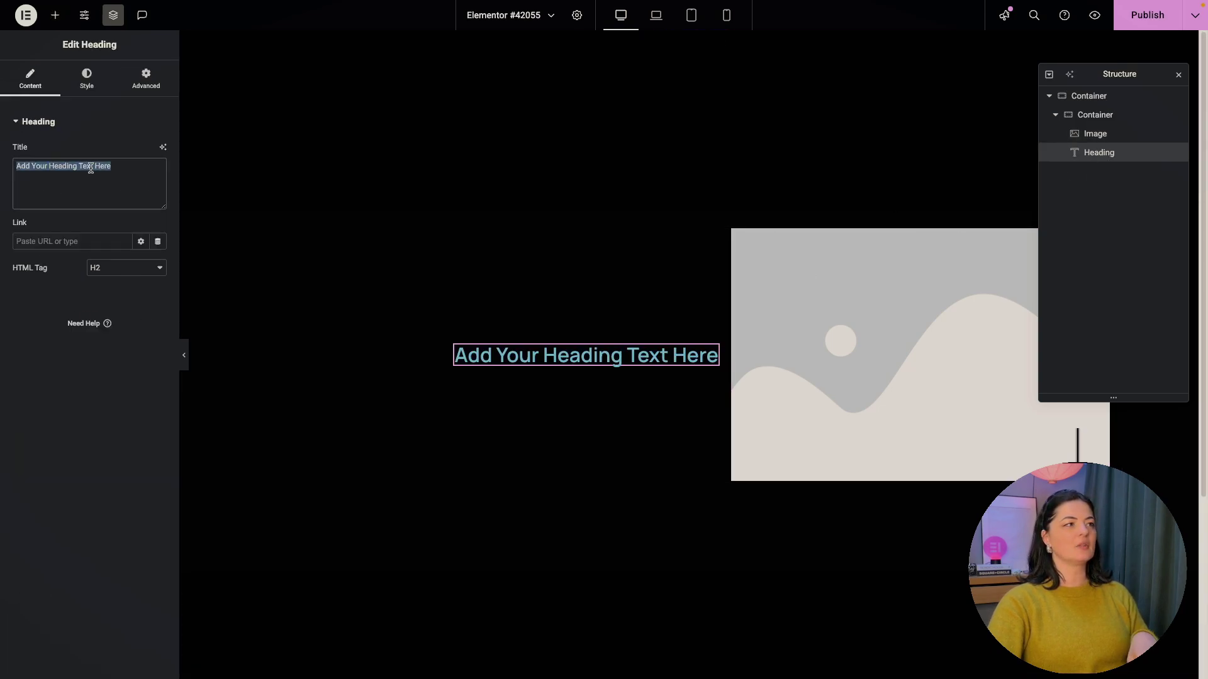
{"action": "type", "text": "motion Grphics"}
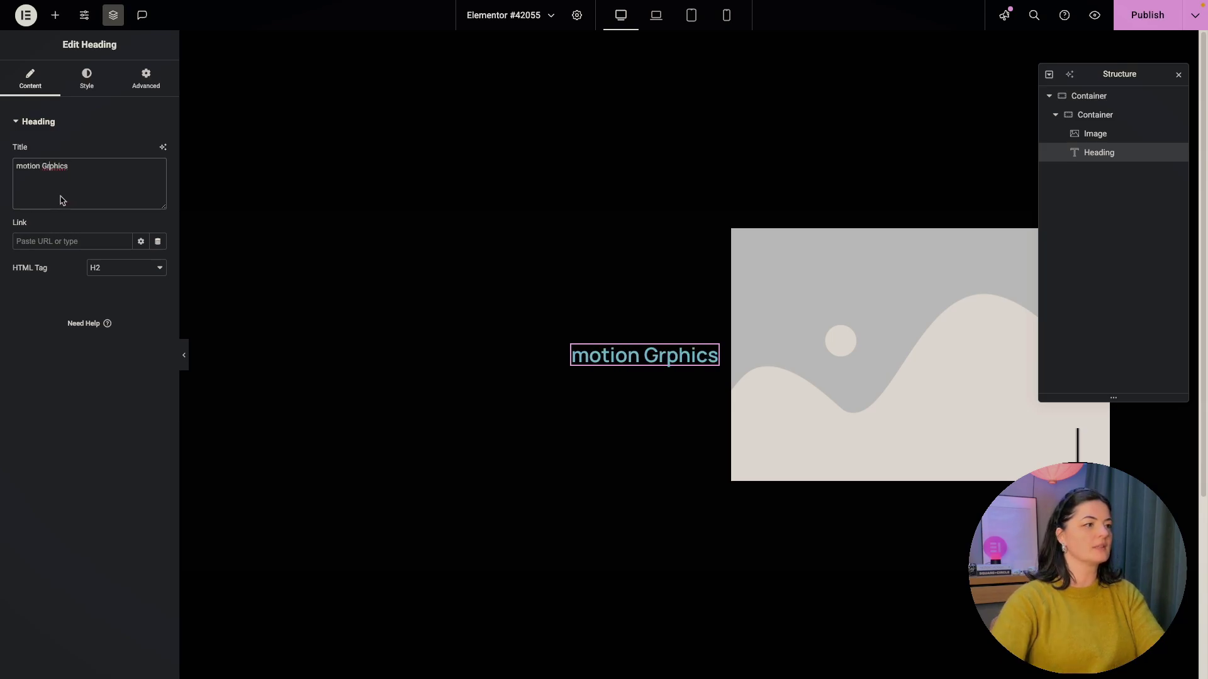
{"action": "type", "text": "a"}
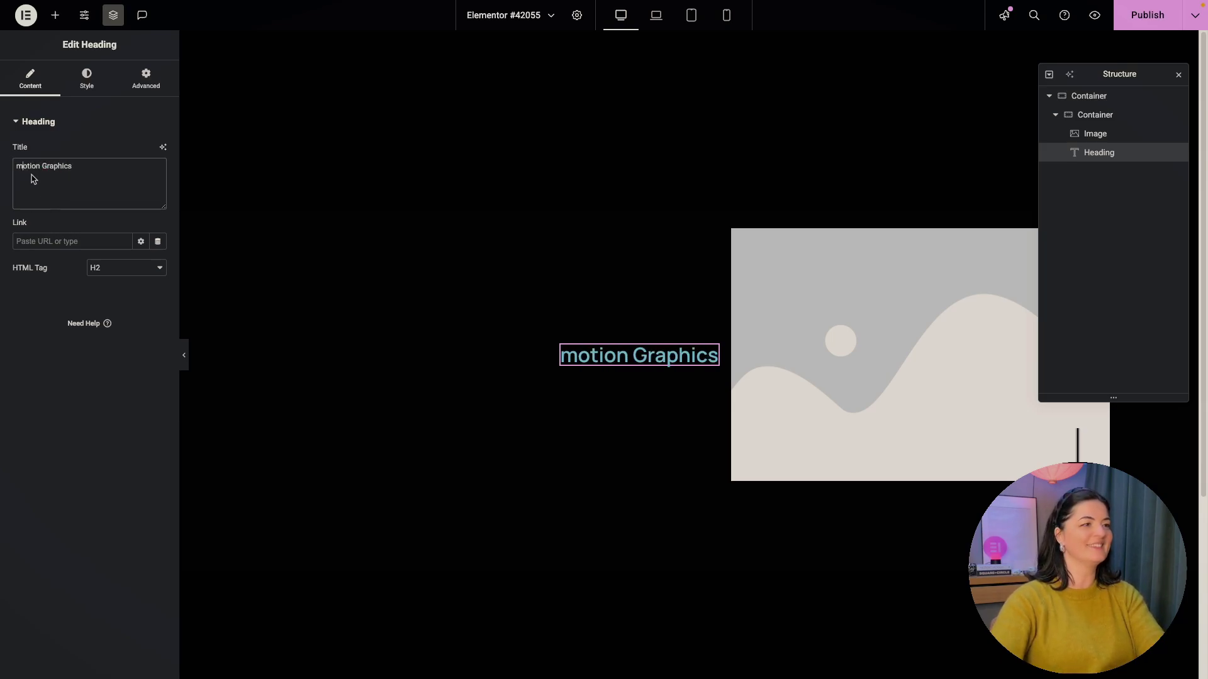
{"action": "key", "text": "BackSpace"}
{"action": "type", "text": "M"}
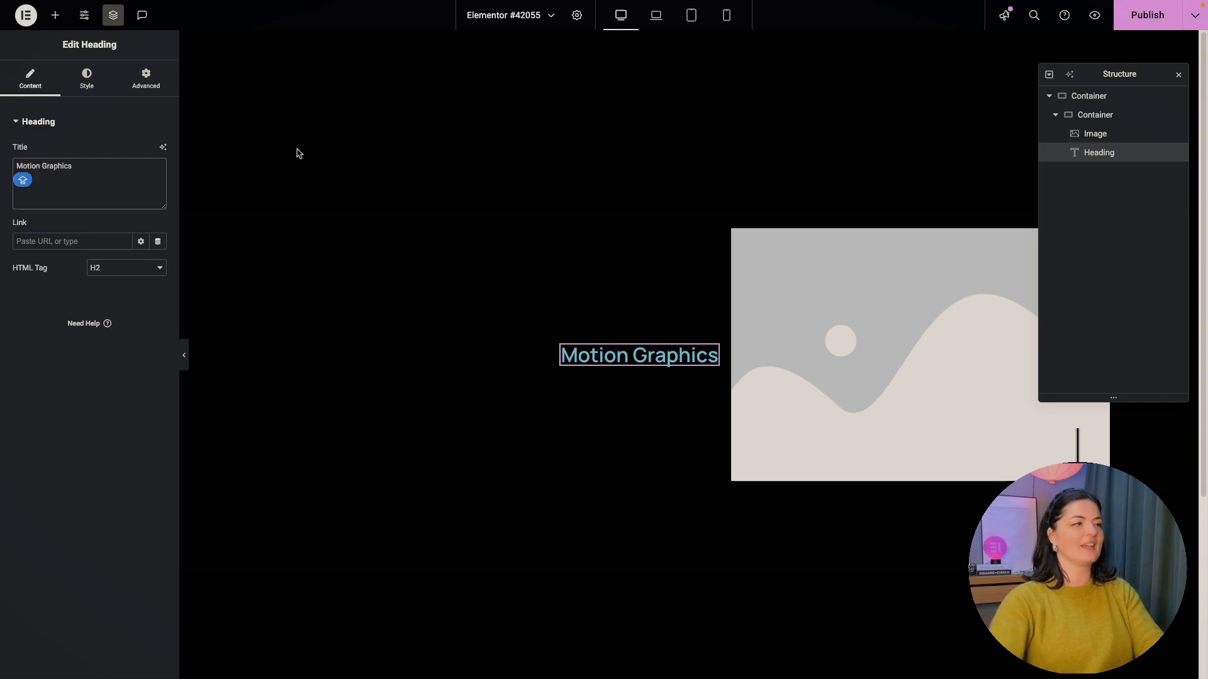
Set the heading typography to Absans-Regular with its size measured in rem.
{"action": "left_click", "coordinate": [86, 80]}
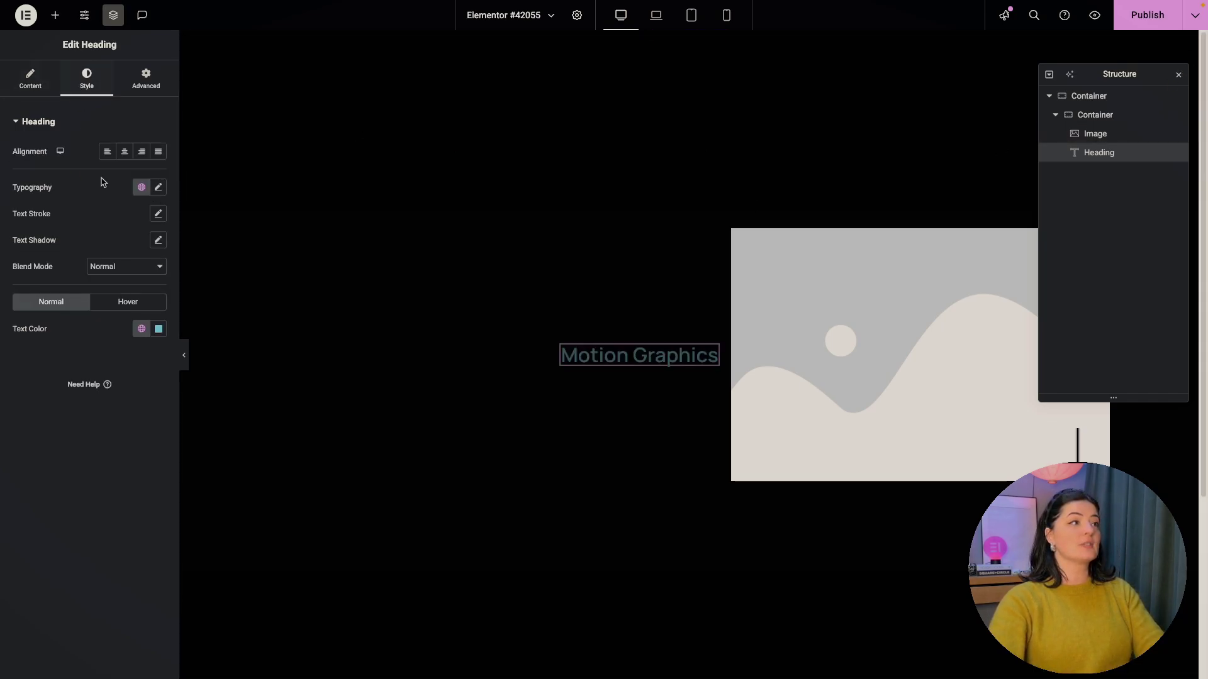
{"action": "left_click", "coordinate": [155, 189]}
{"action": "left_click", "coordinate": [132, 248]}
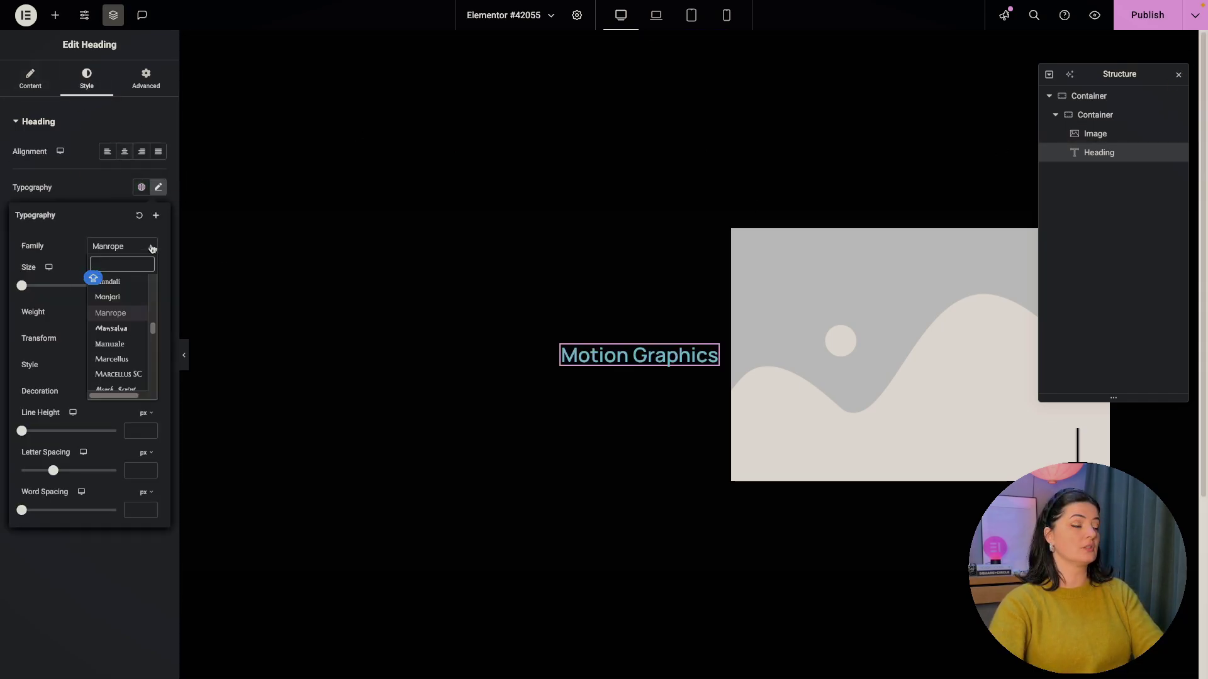
{"action": "left_click_drag", "start_coordinate": [157, 332], "coordinate": [154, 284]}
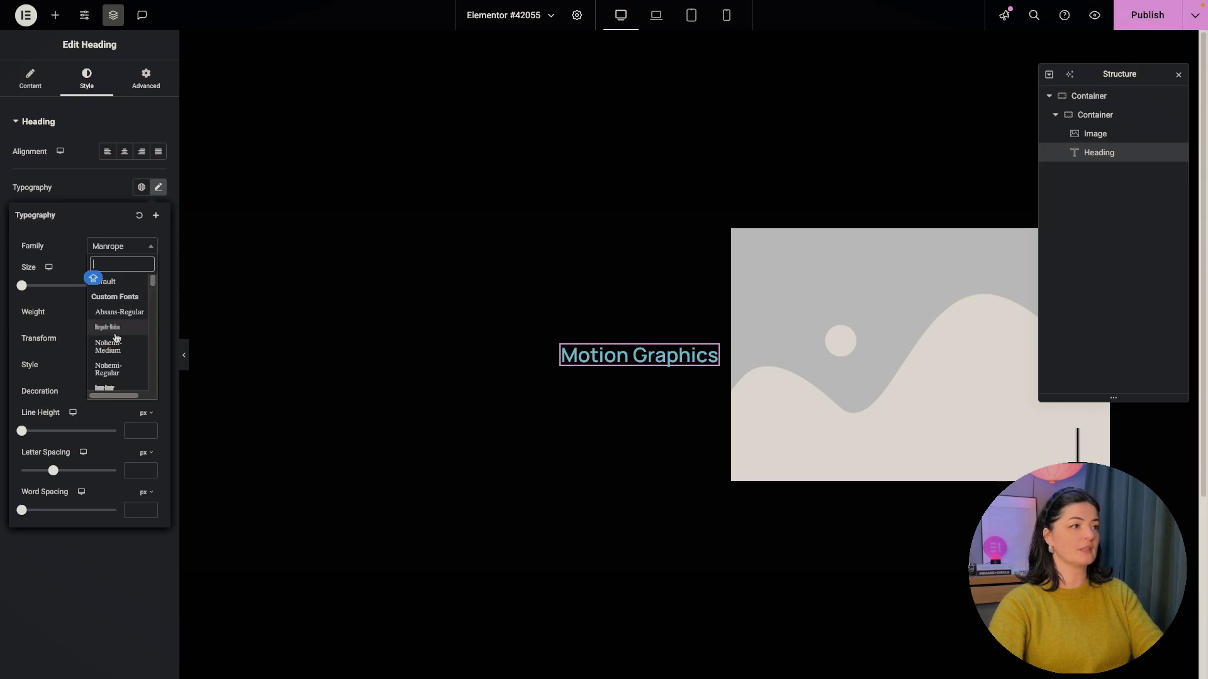
{"action": "left_click", "coordinate": [115, 316]}
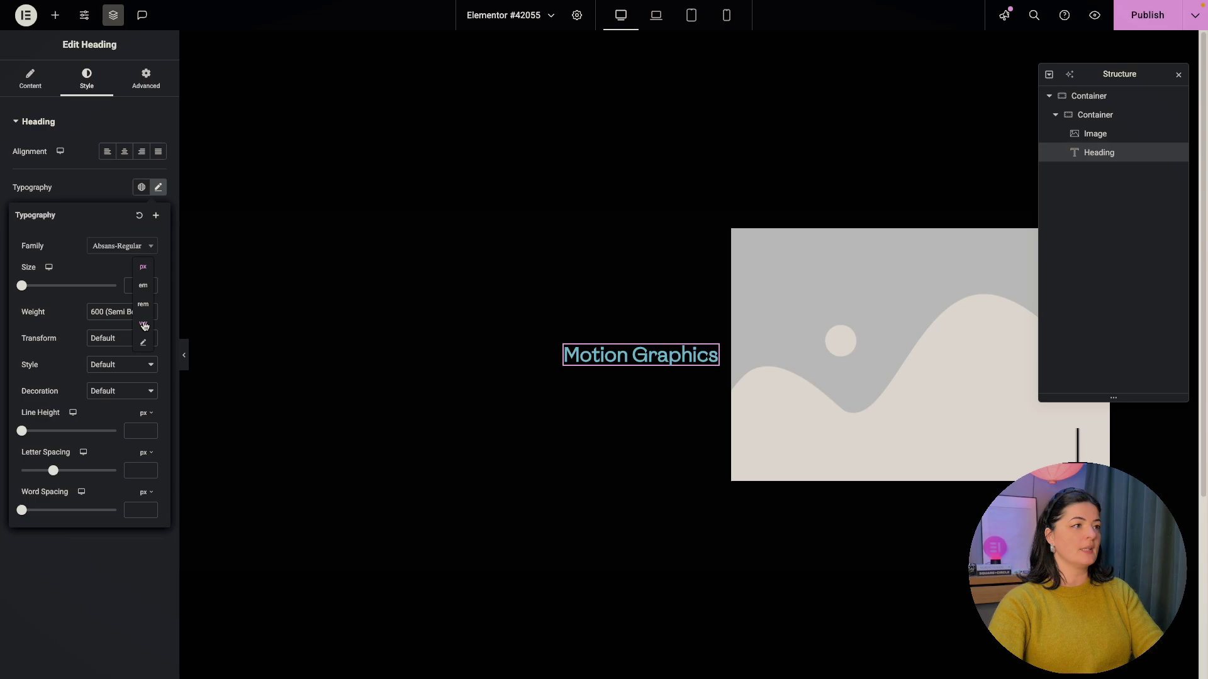
{"action": "left_click", "coordinate": [142, 304]}
{"action": "left_click", "coordinate": [135, 286]}
{"action": "type", "text": "4"}
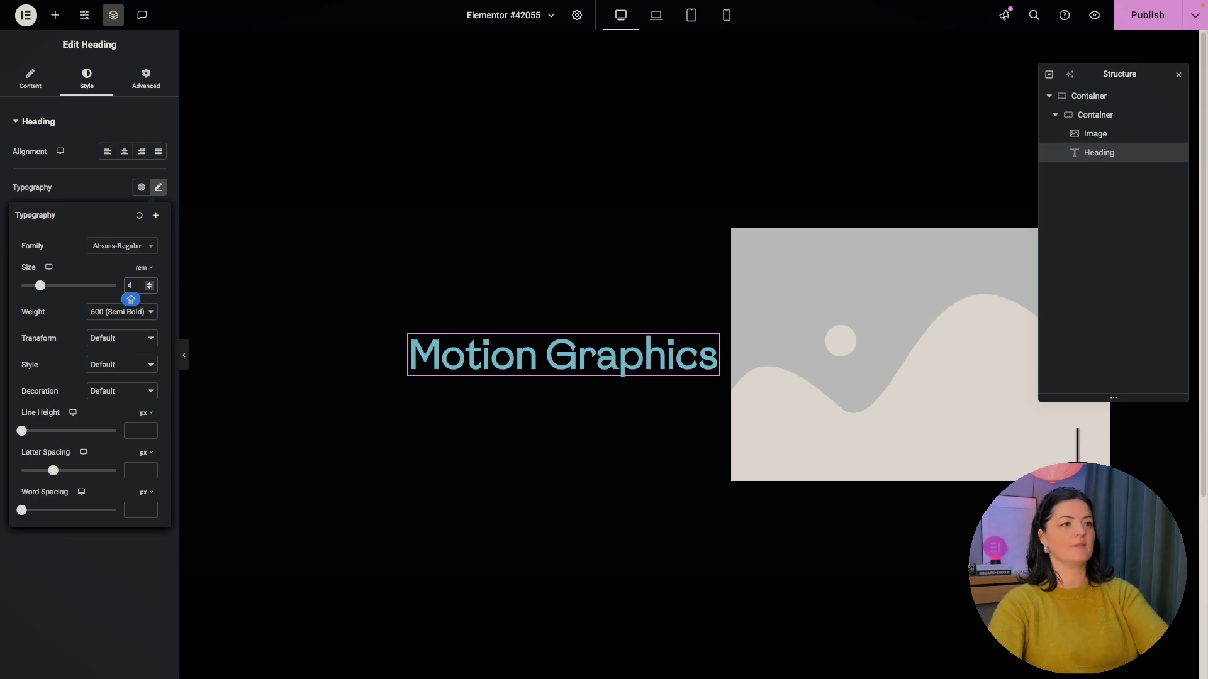
Make the heading weight 800 (Extra Bold), raise its size to 4.5 rem, and save.
{"action": "left_click", "coordinate": [125, 321]}
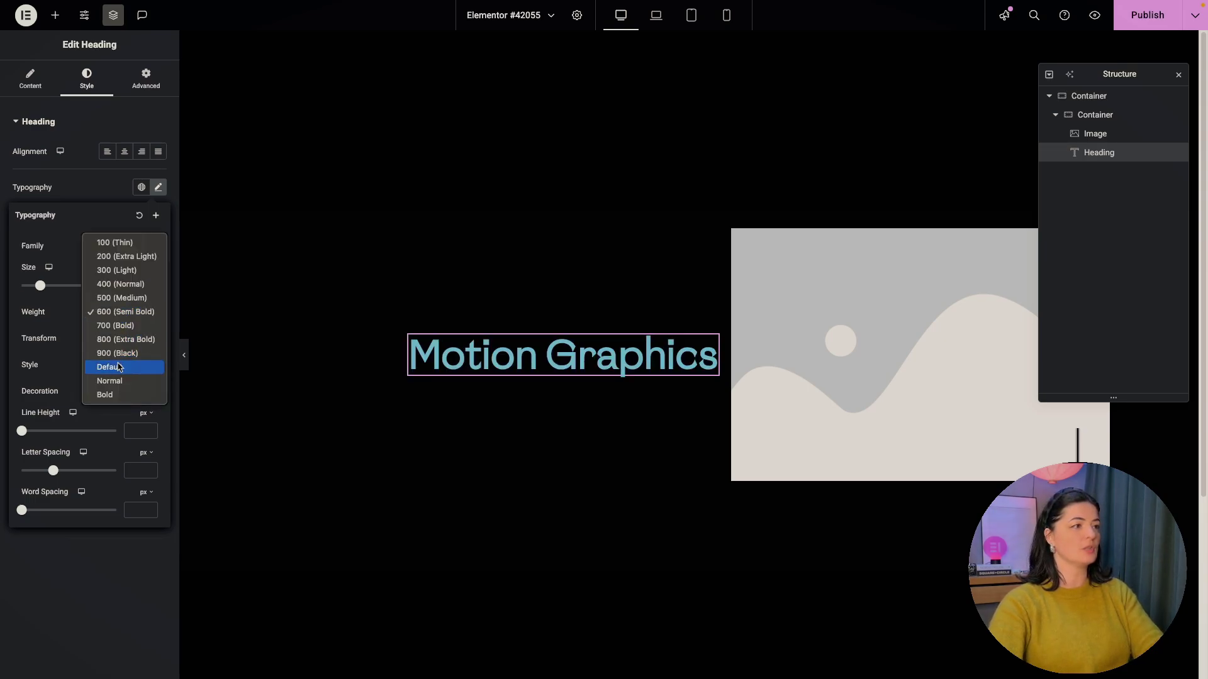
{"action": "key", "text": "Escape"}
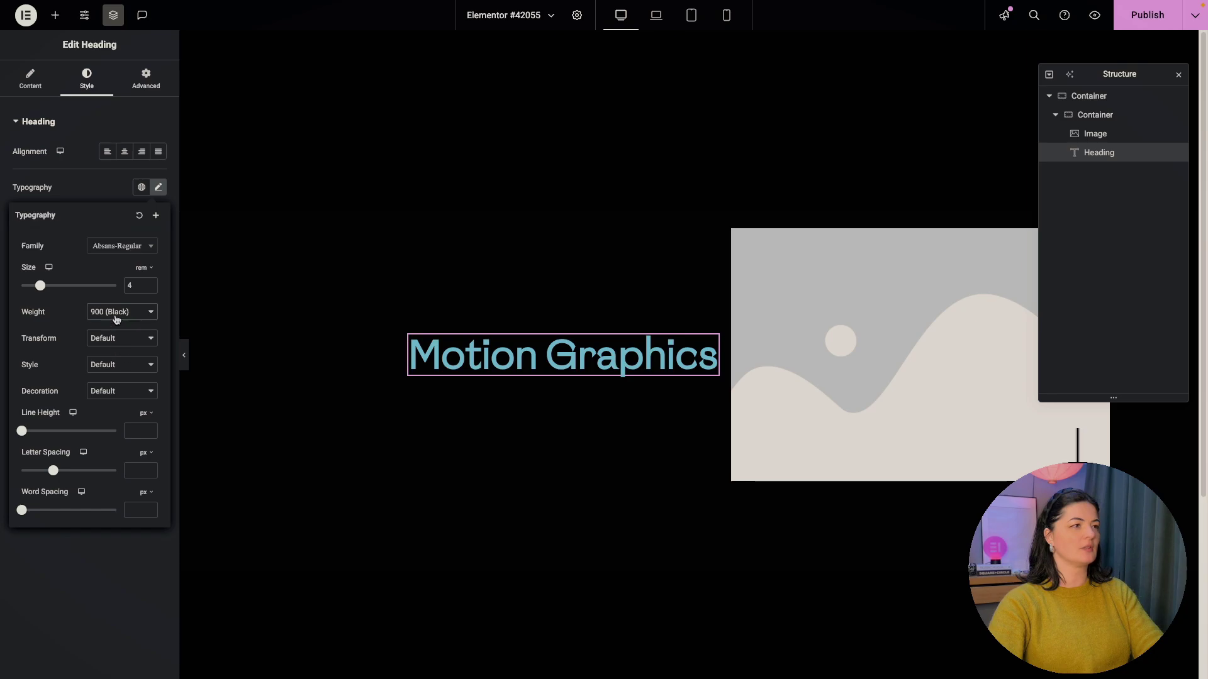
{"action": "left_click", "coordinate": [116, 319]}
{"action": "left_click", "coordinate": [129, 298]}
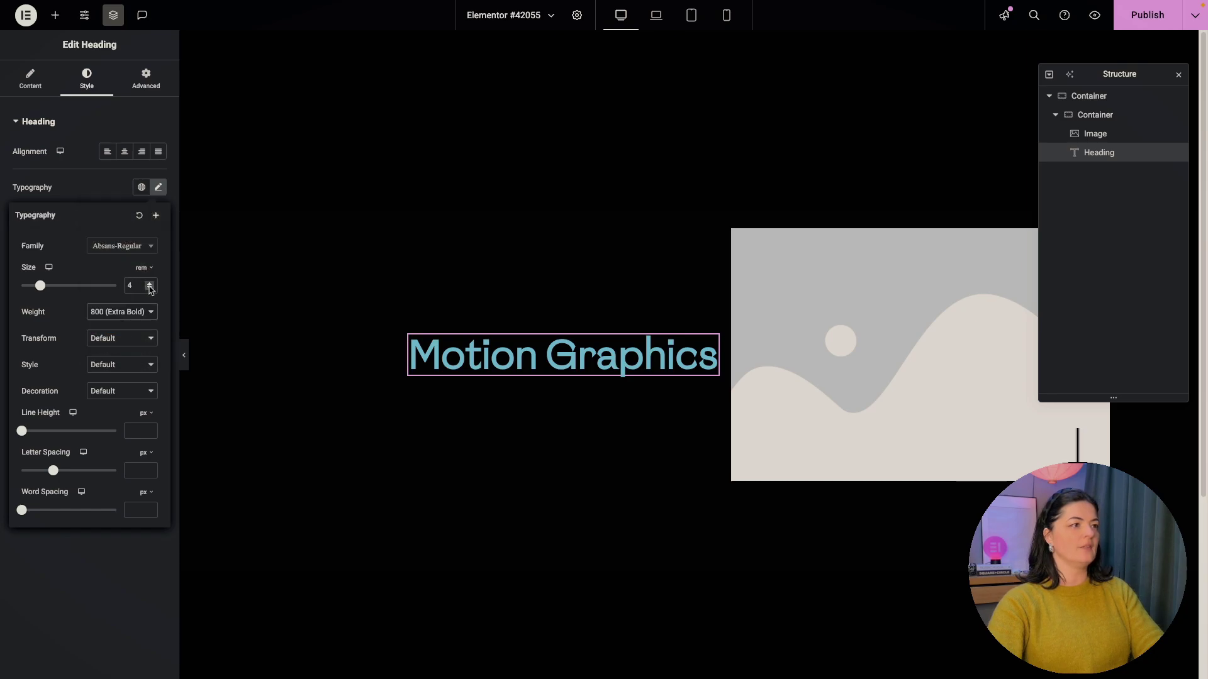
{"action": "left_click", "coordinate": [149, 283]}
{"action": "left_click", "coordinate": [149, 283]}
{"action": "left_click", "coordinate": [149, 283]}
{"action": "left_click", "coordinate": [149, 283]}
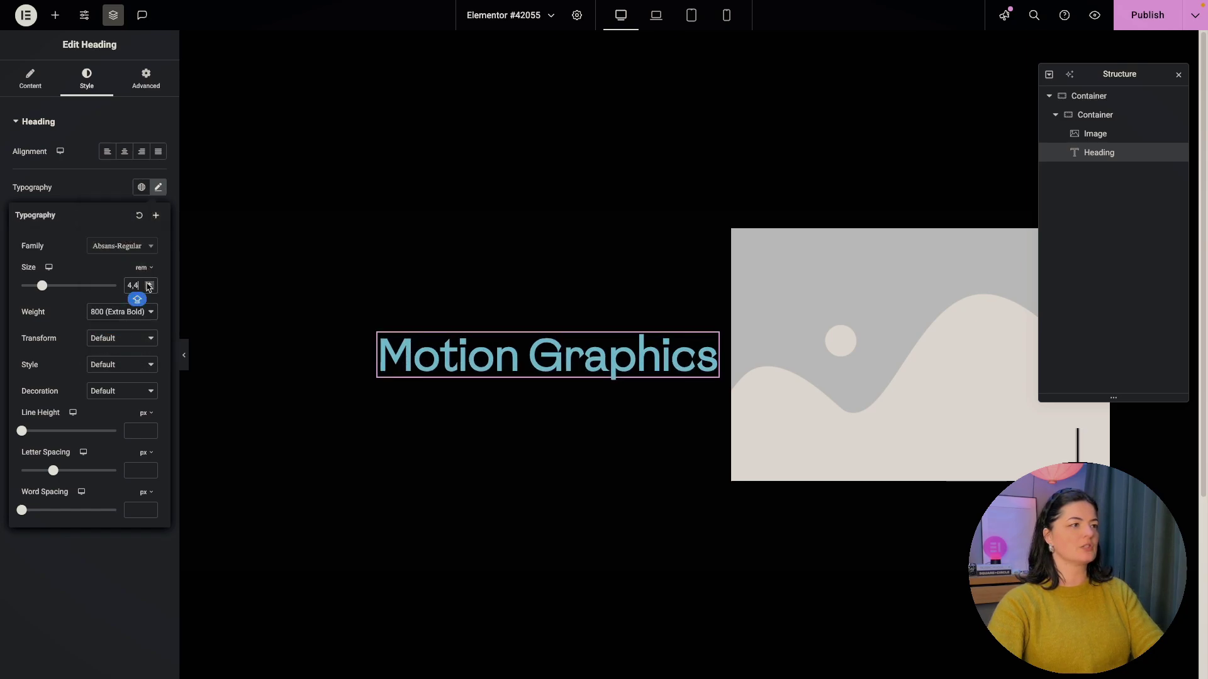
{"action": "left_click", "coordinate": [149, 283]}
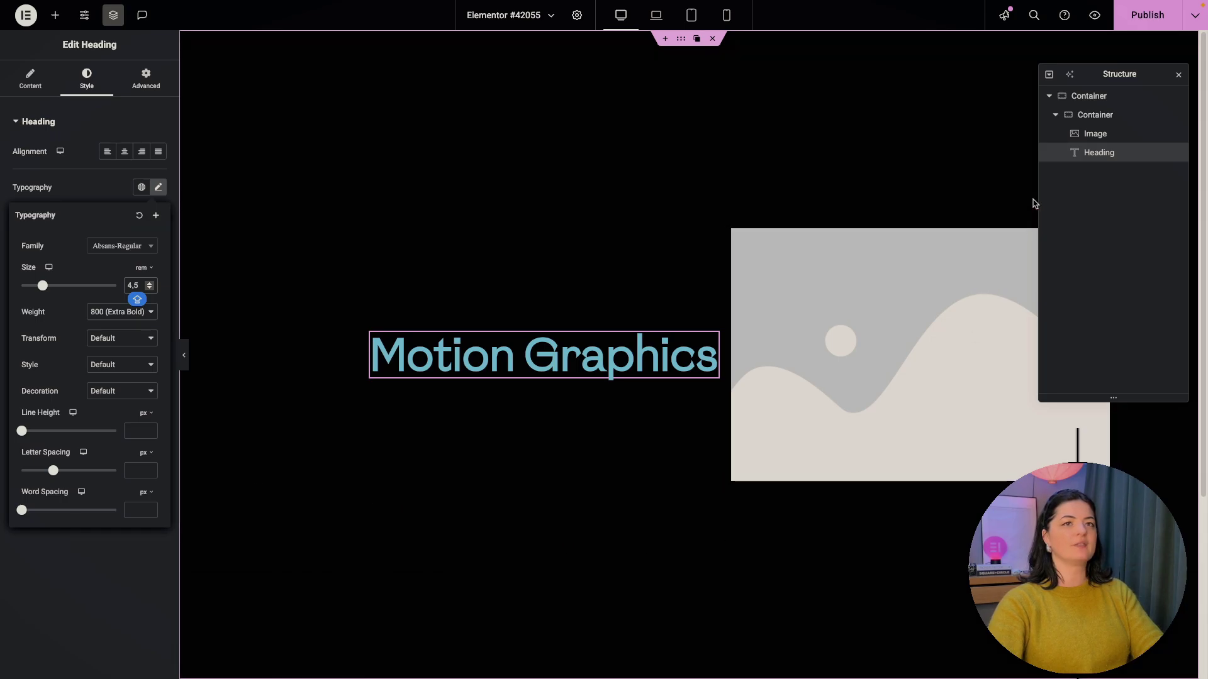
{"action": "key", "text": "ctrl+s"}
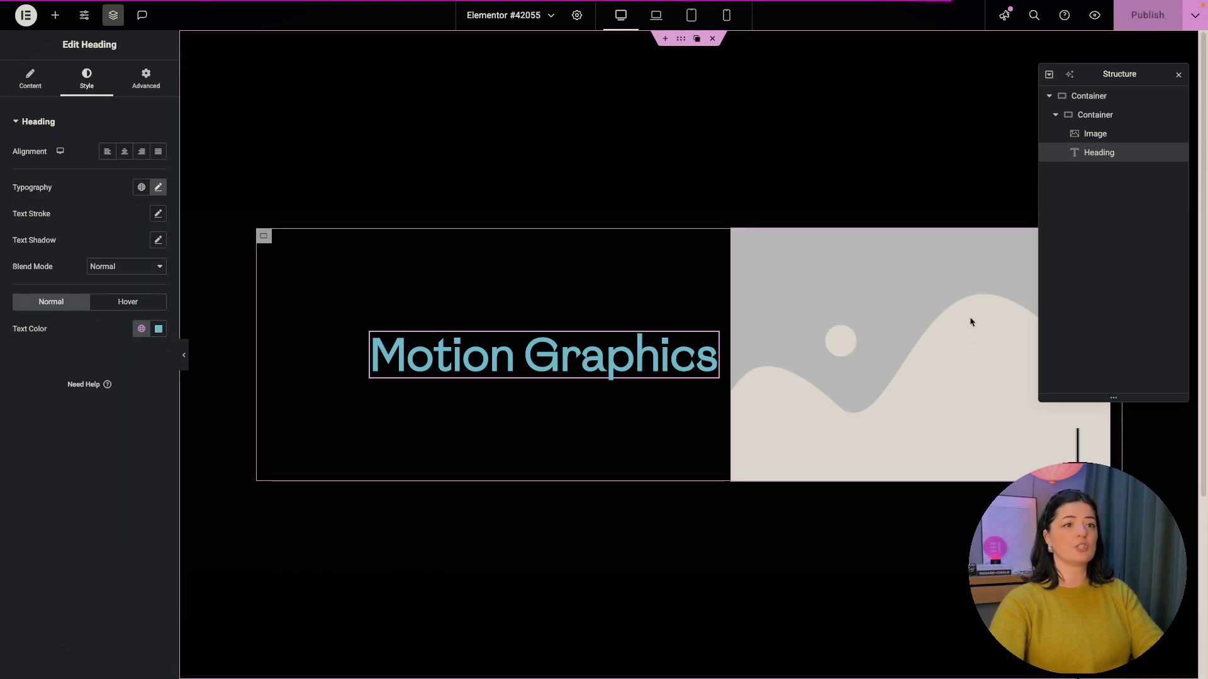
Swap the placeholder image for the media-library photo of the model in wide trousers, then publish.
{"action": "left_click", "coordinate": [971, 318]}
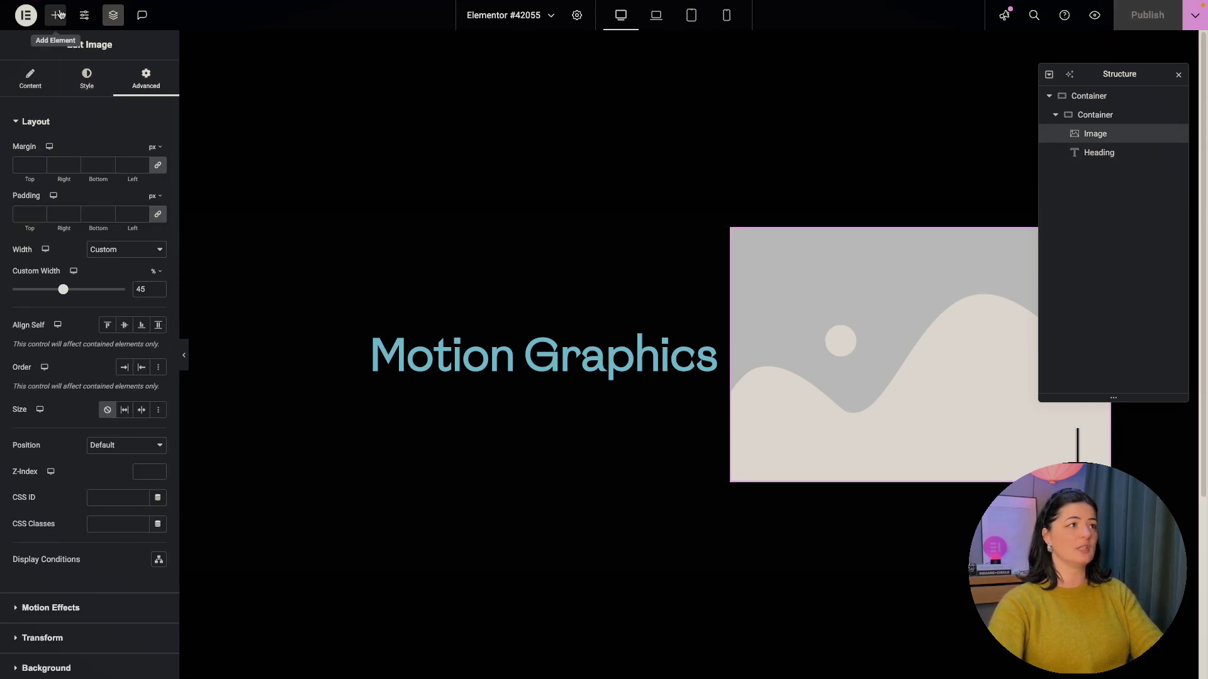
{"action": "left_click", "coordinate": [30, 78]}
{"action": "left_click", "coordinate": [100, 194]}
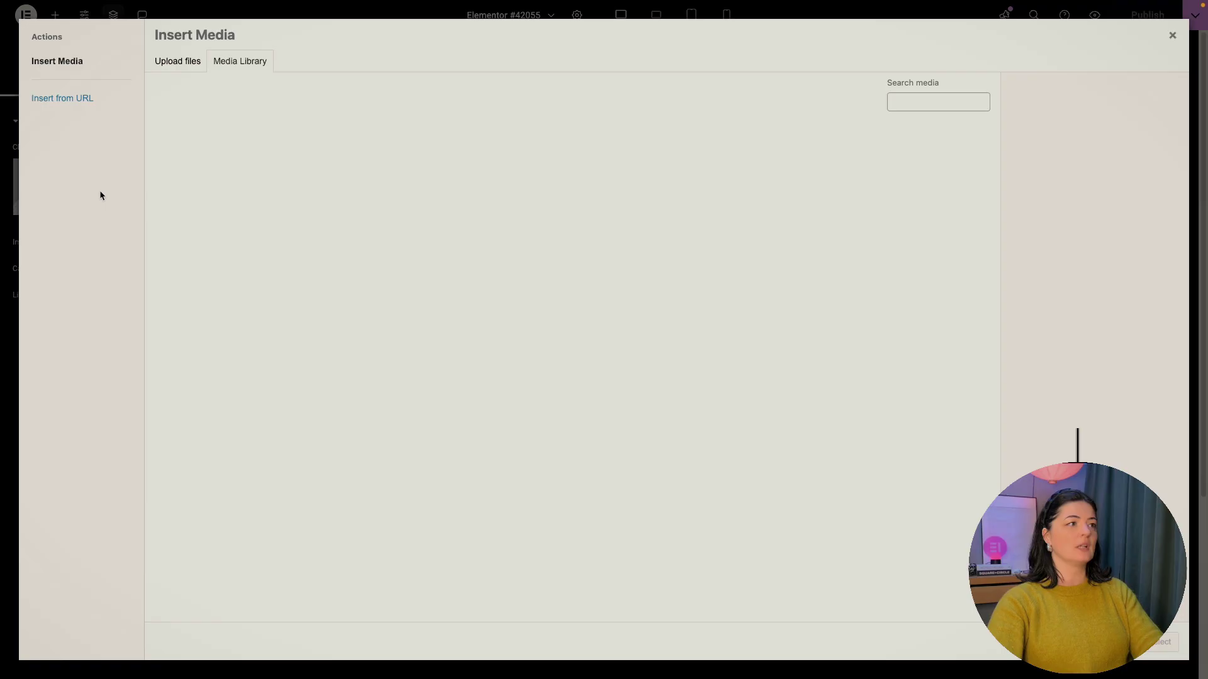
{"action": "scroll", "coordinate": [656, 448], "scroll_direction": "down", "scroll_amount": 3}
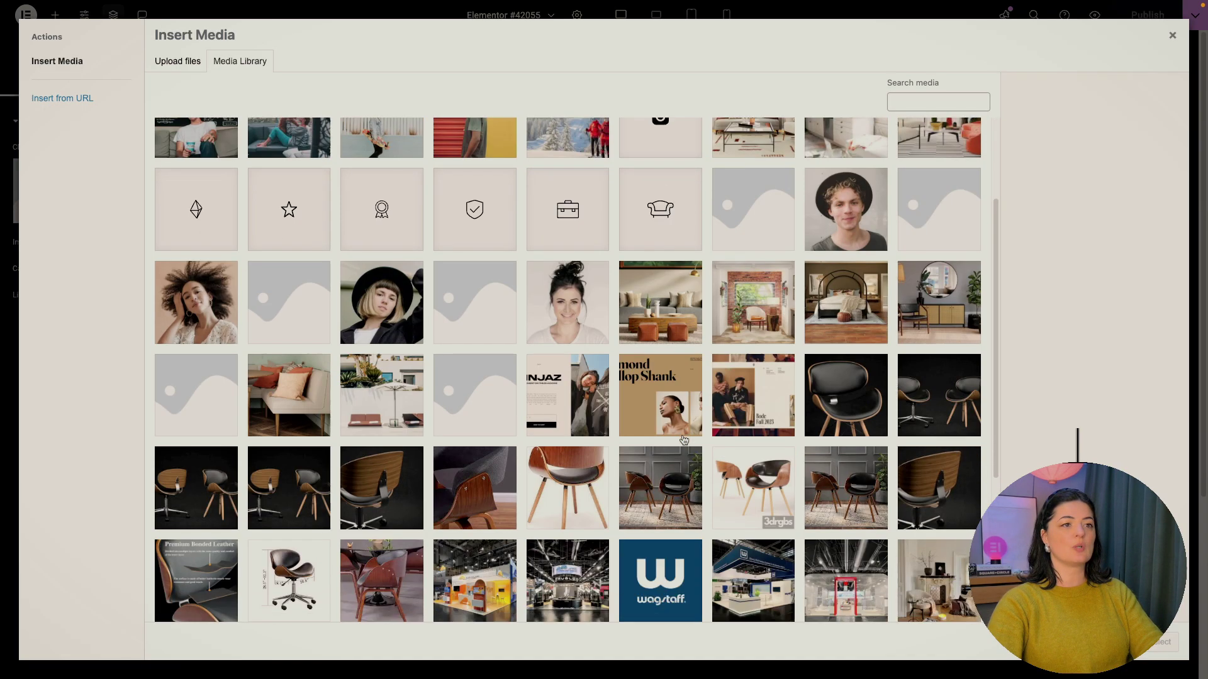
{"action": "scroll", "coordinate": [575, 435], "scroll_direction": "down", "scroll_amount": 15}
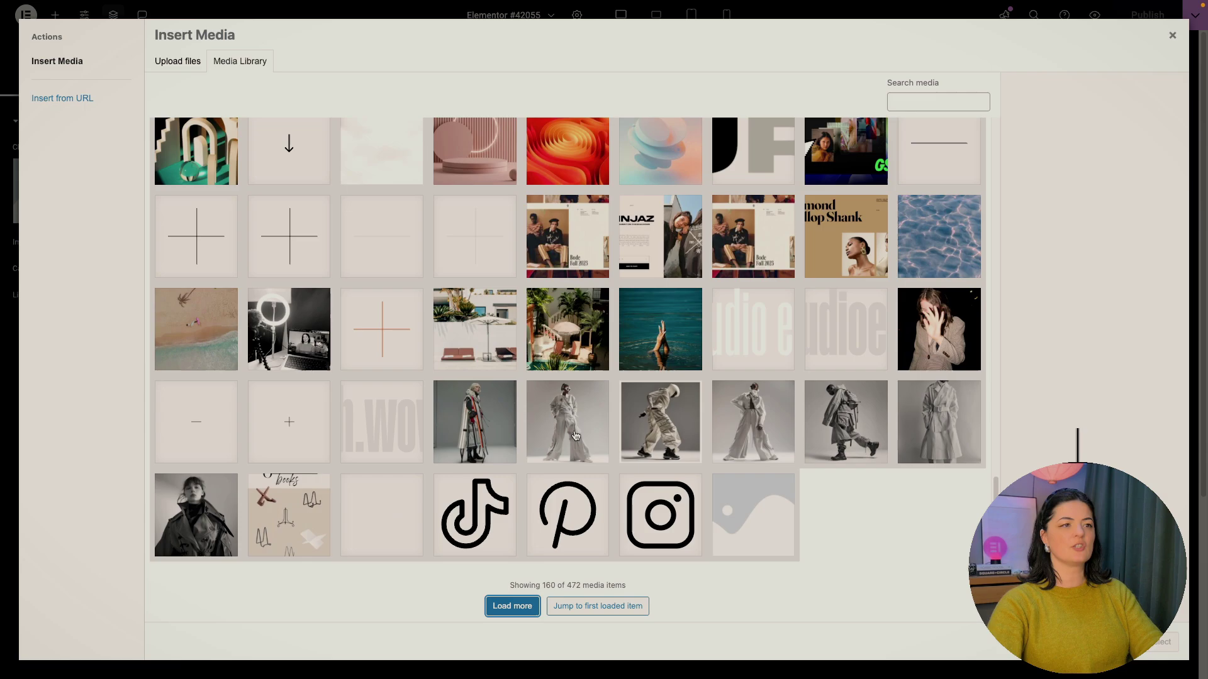
{"action": "left_click", "coordinate": [575, 436]}
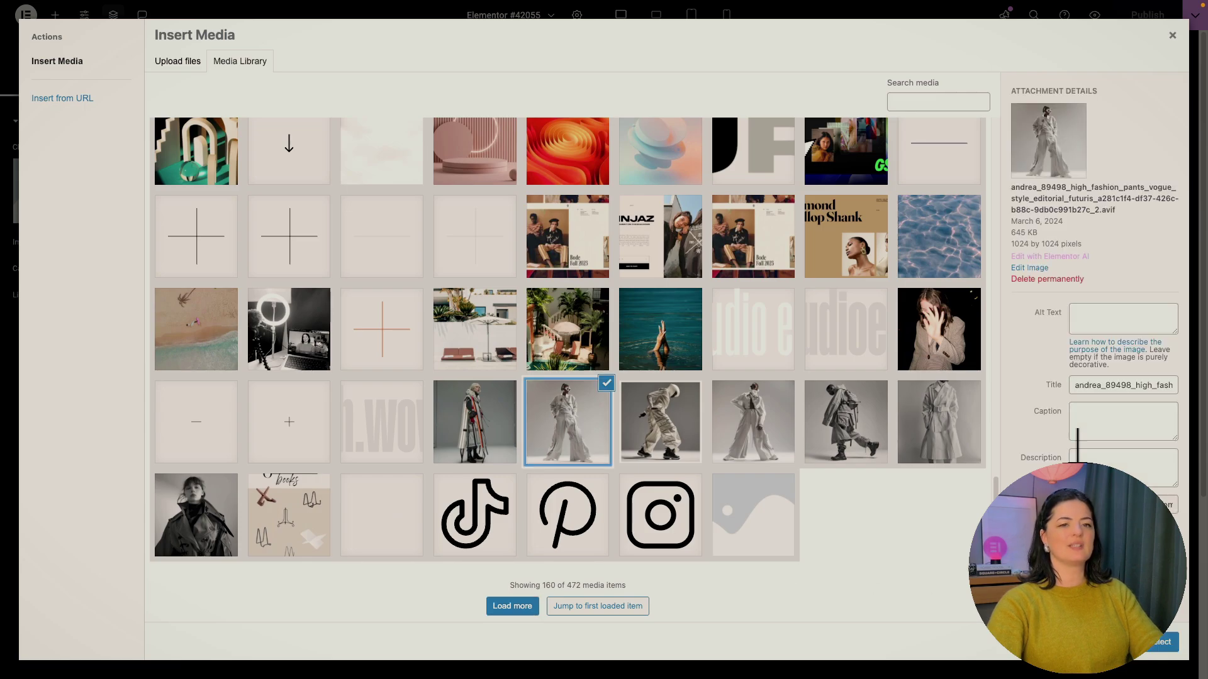
{"action": "left_click", "coordinate": [1164, 641]}
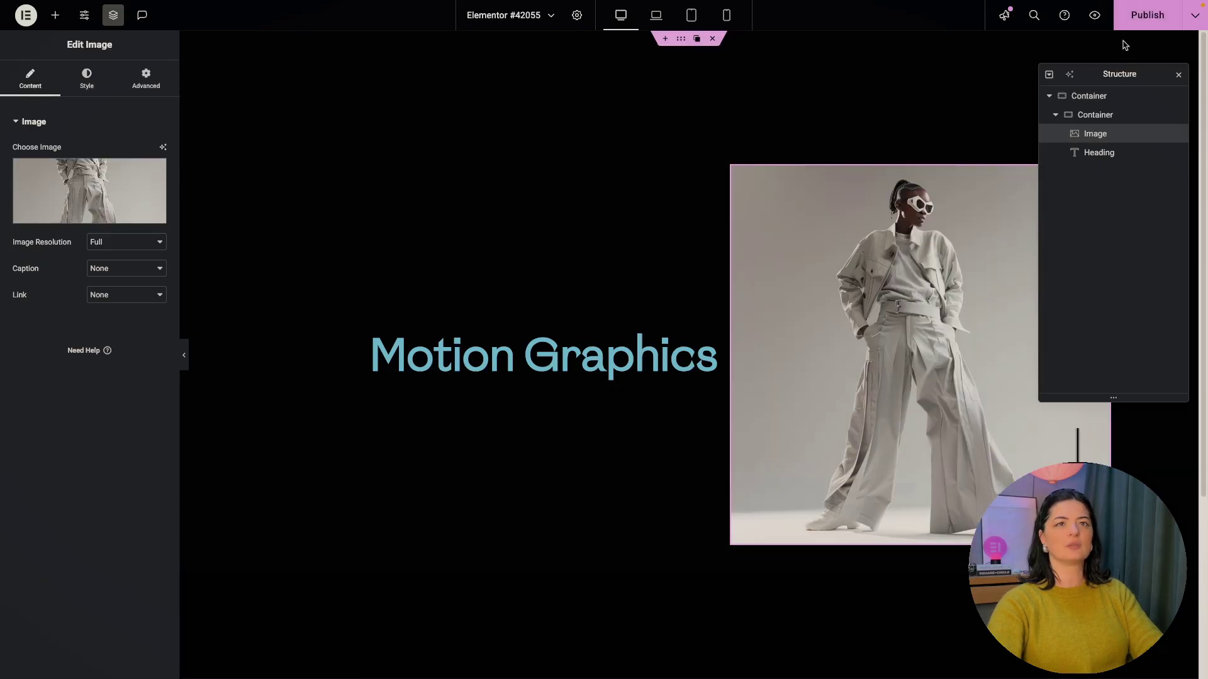
{"action": "left_click", "coordinate": [1146, 17]}
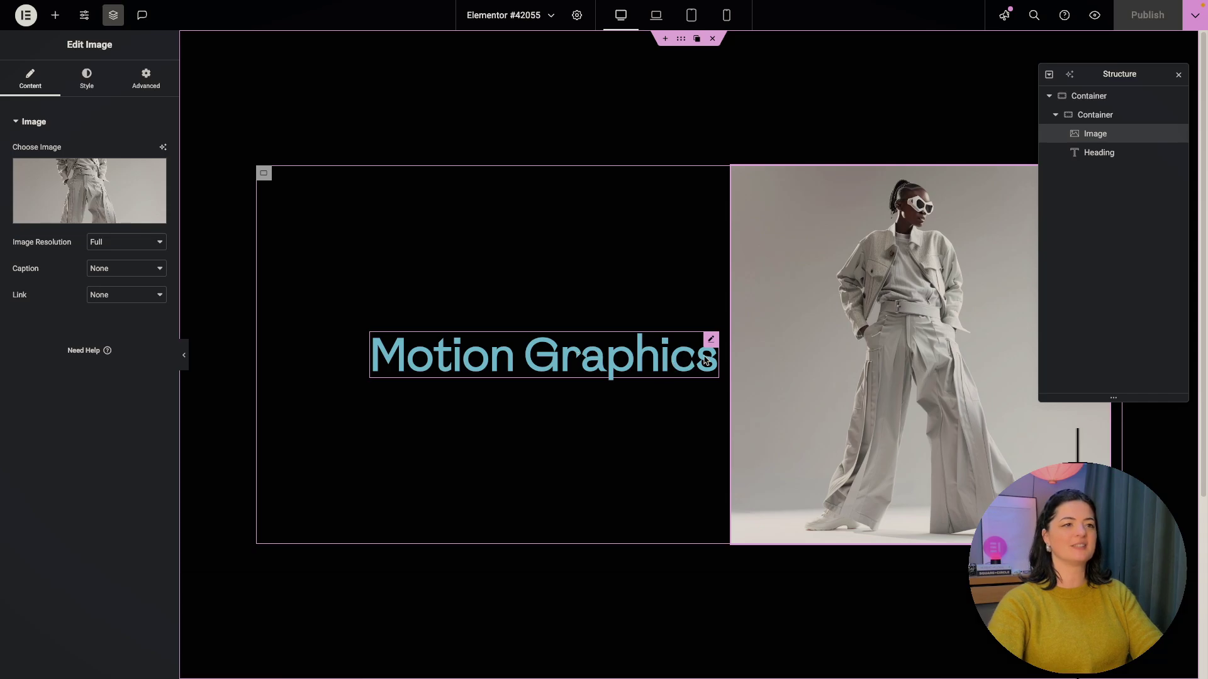
Set the Motion Graphics heading text colour to #8A8A8A9E and publish the page.
{"action": "left_click", "coordinate": [716, 342]}
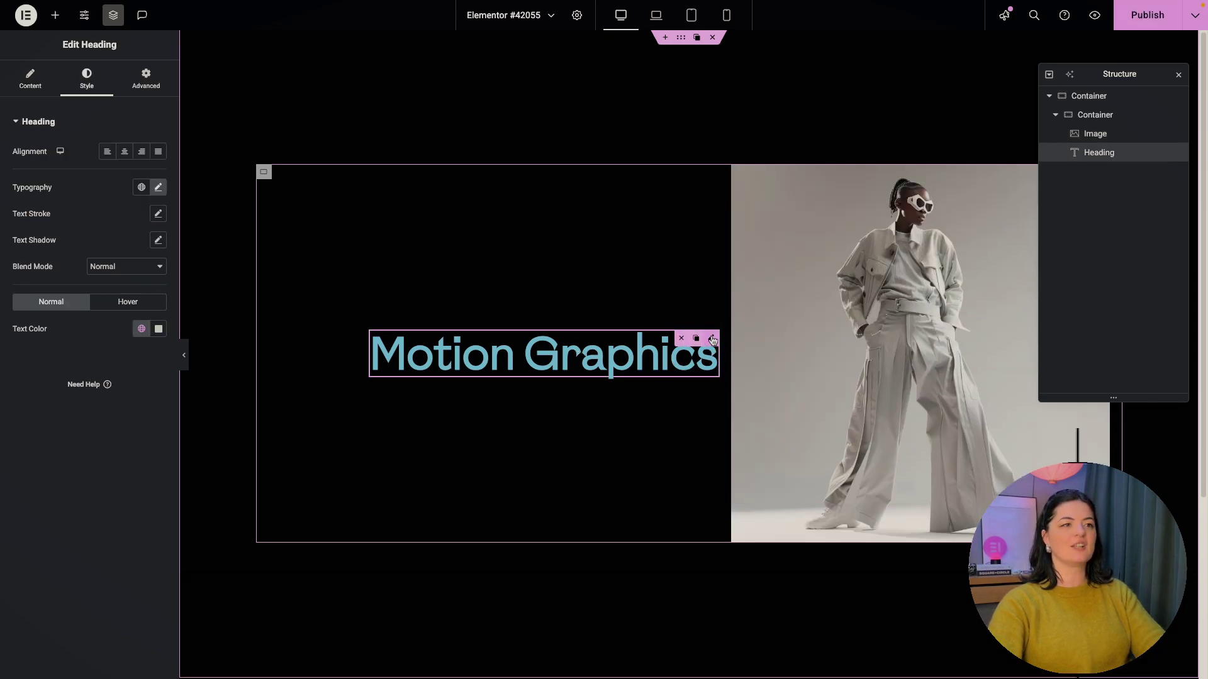
{"action": "left_click", "coordinate": [158, 329]}
{"action": "double_click", "coordinate": [136, 511]}
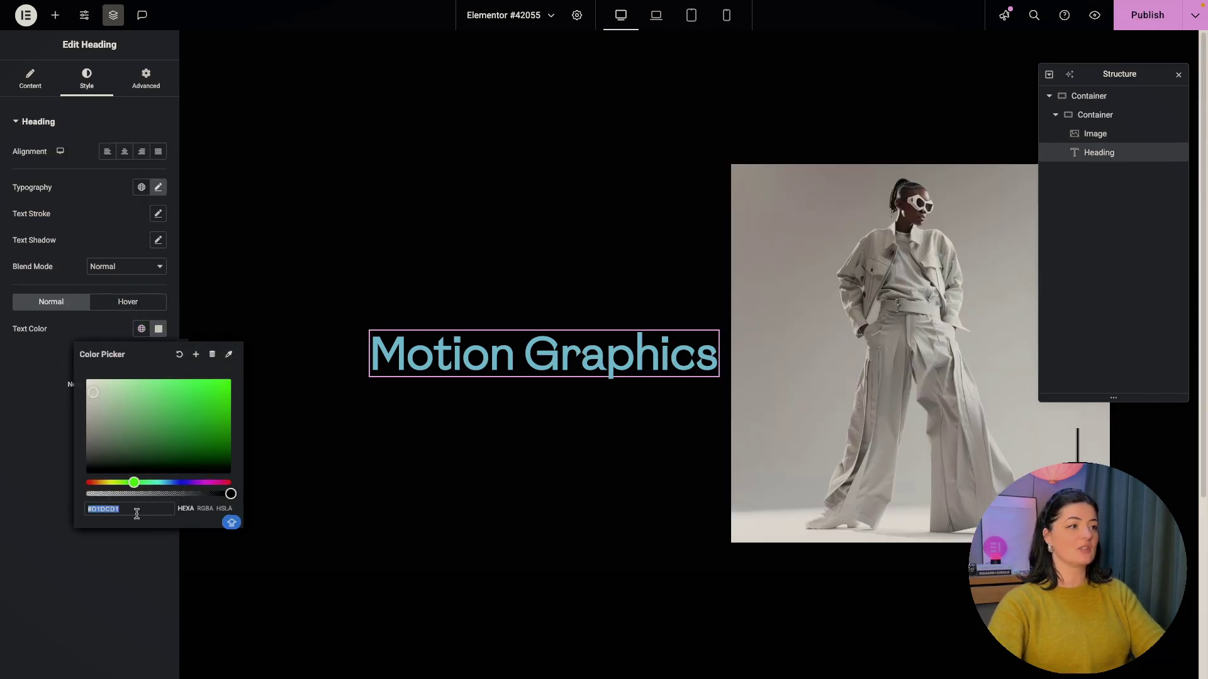
{"action": "type", "text": "#8A8A8A9E"}
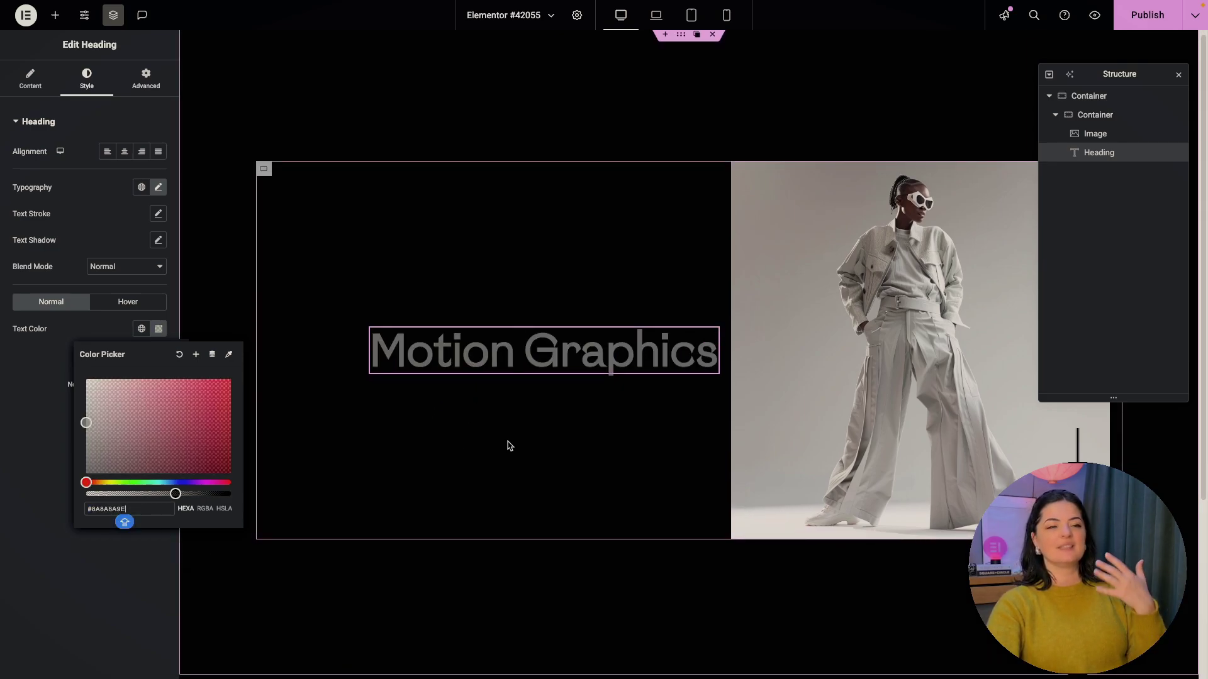
{"action": "key", "text": "Escape"}
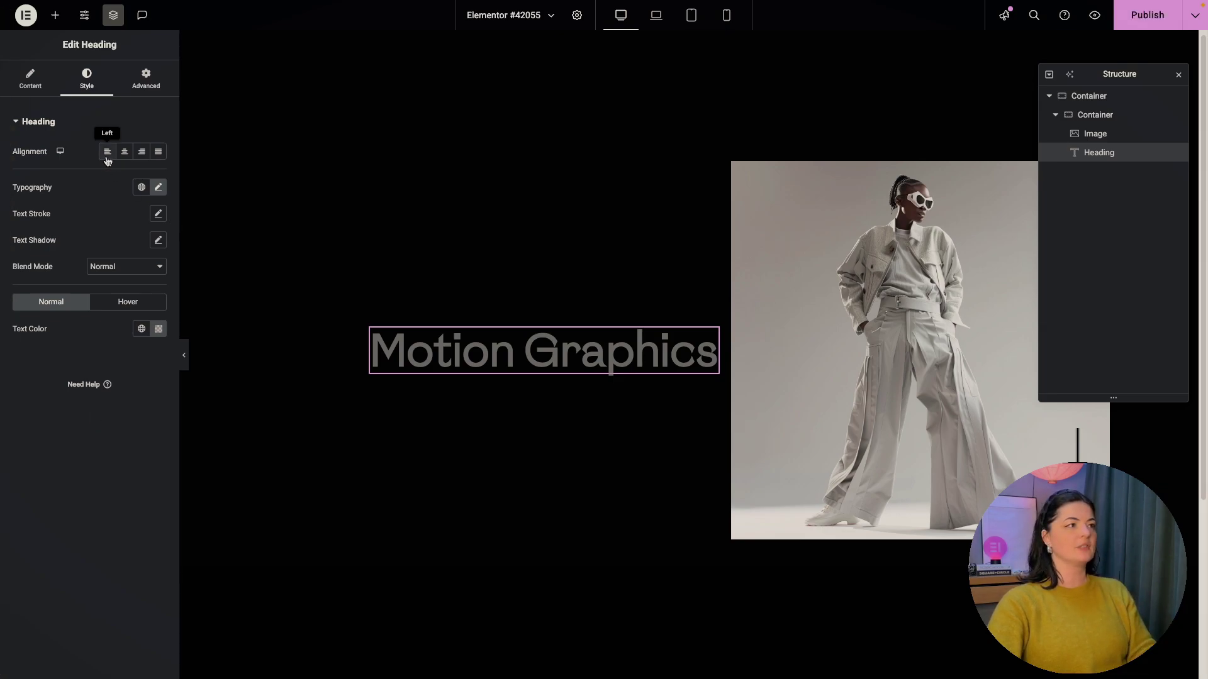
{"action": "left_click", "coordinate": [1147, 15]}
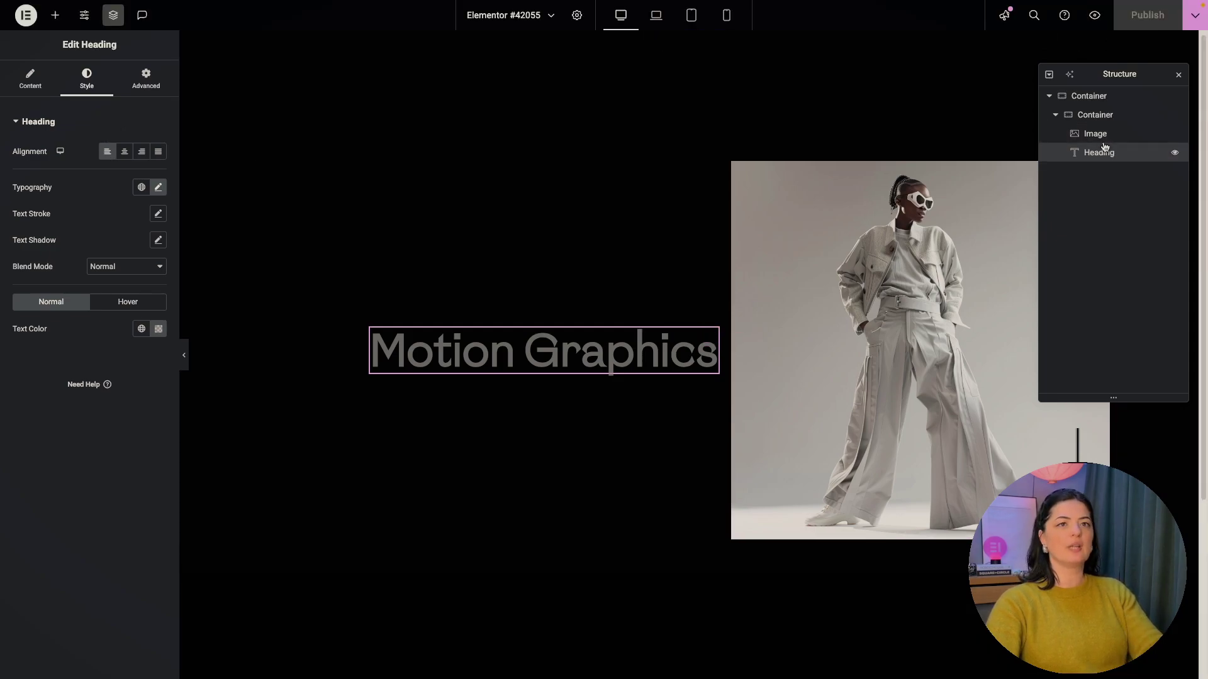
Give the heading a 35 px X offset on hover with a 400 ms transition duration.
{"action": "left_click", "coordinate": [152, 85]}
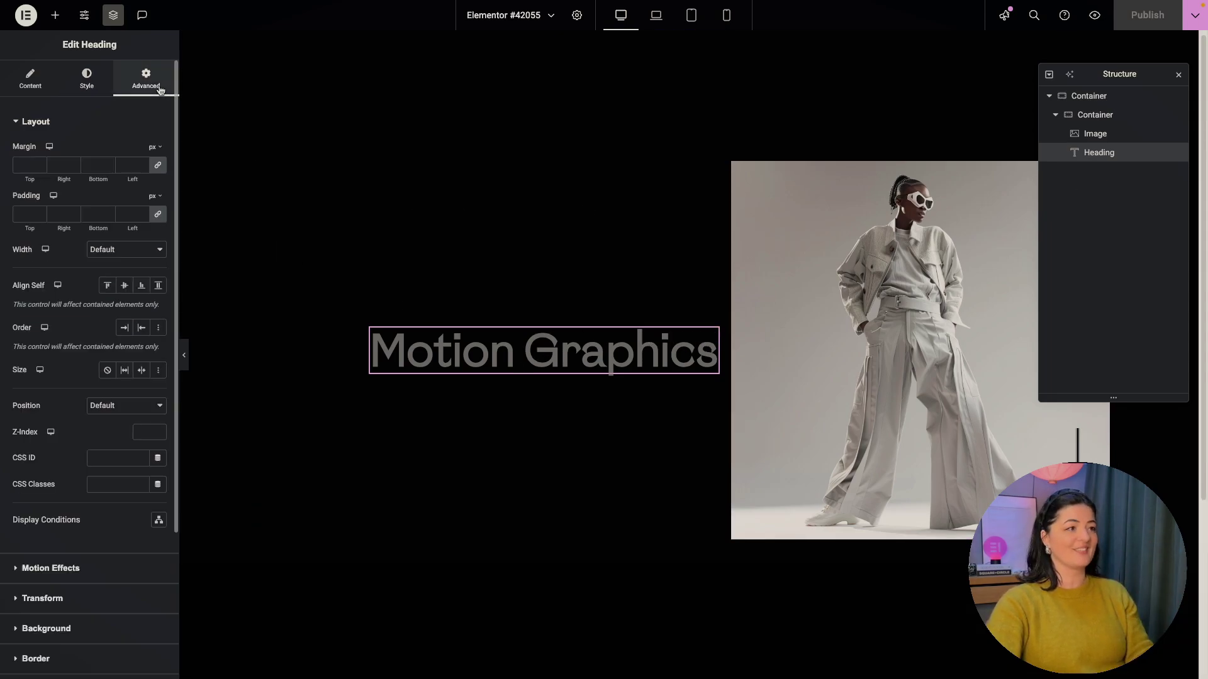
{"action": "scroll", "coordinate": [63, 566], "scroll_direction": "down", "scroll_amount": 1}
{"action": "left_click", "coordinate": [63, 537]}
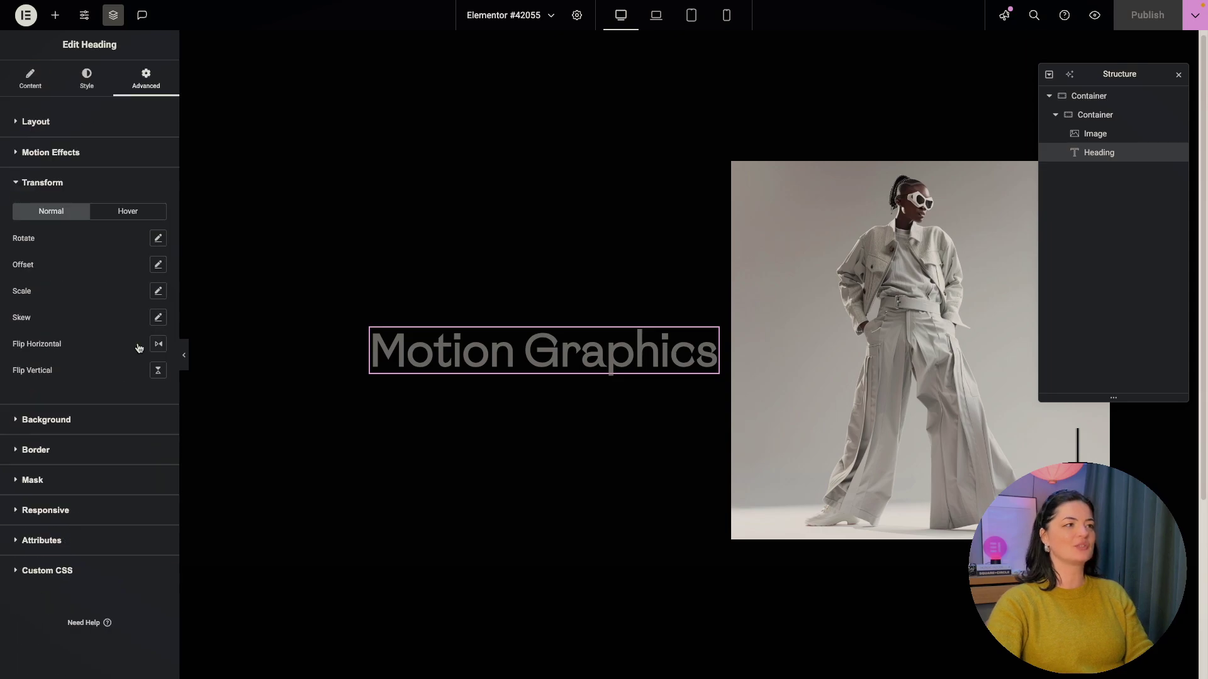
{"action": "left_click", "coordinate": [147, 219]}
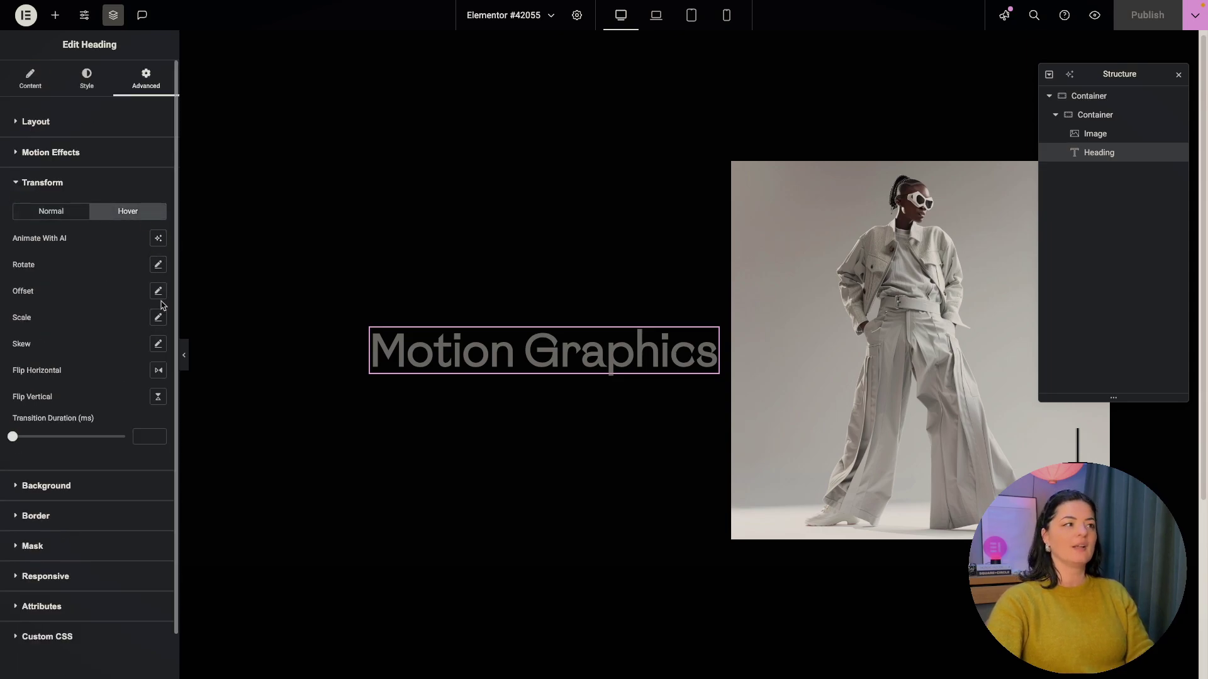
{"action": "left_click", "coordinate": [159, 291]}
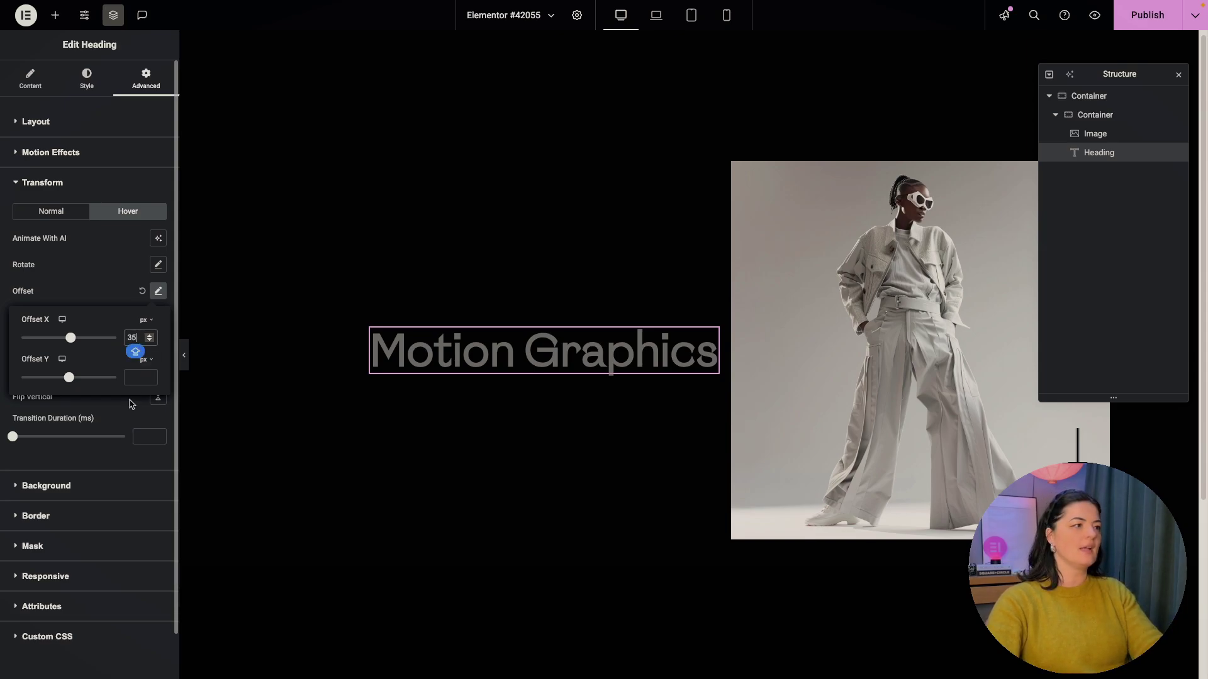
{"action": "left_click", "coordinate": [121, 423]}
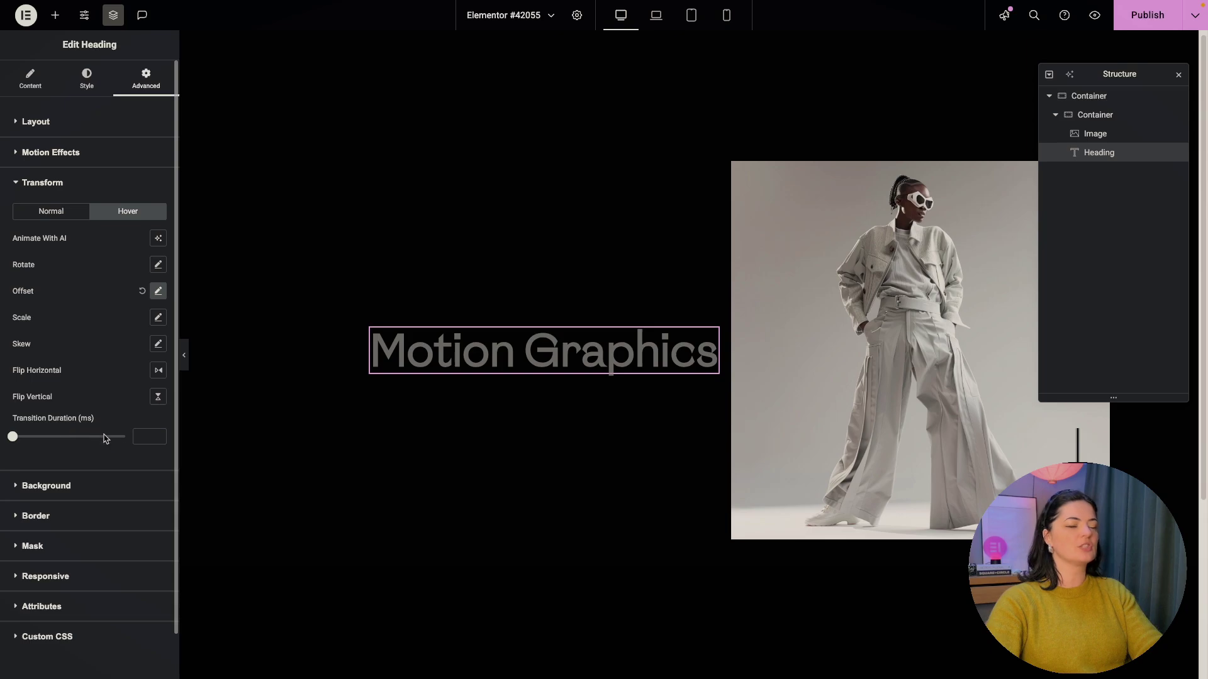
{"action": "type", "text": "400"}
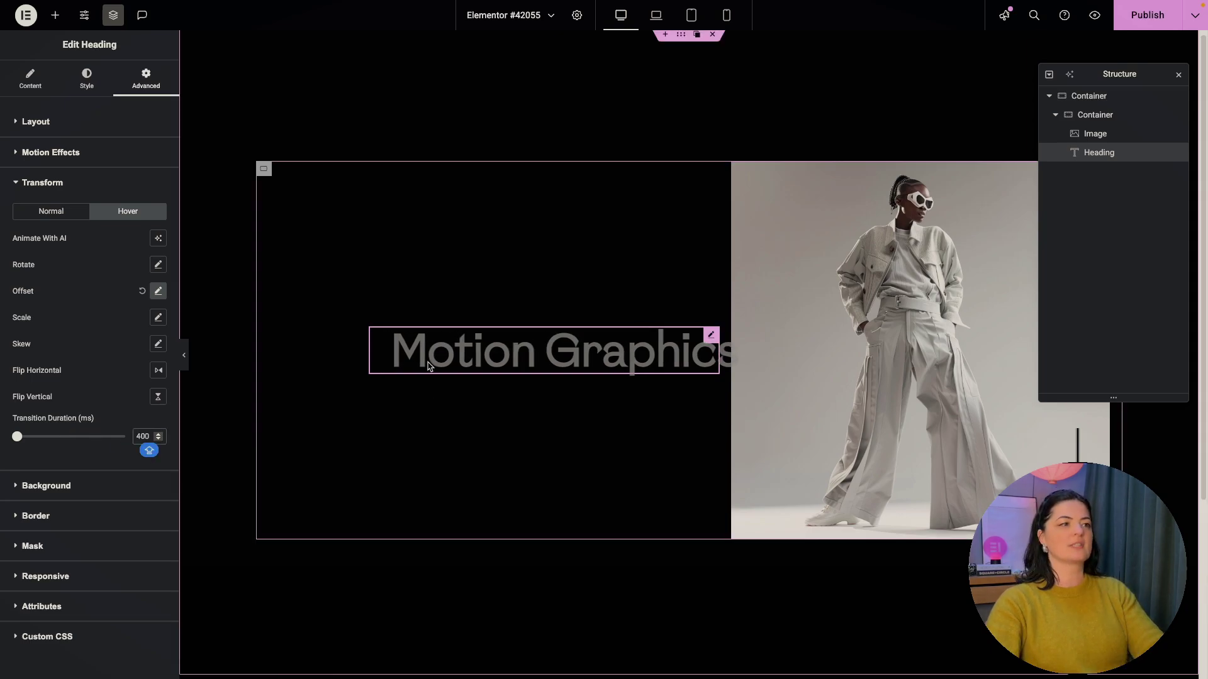
{"action": "left_click", "coordinate": [1095, 115]}
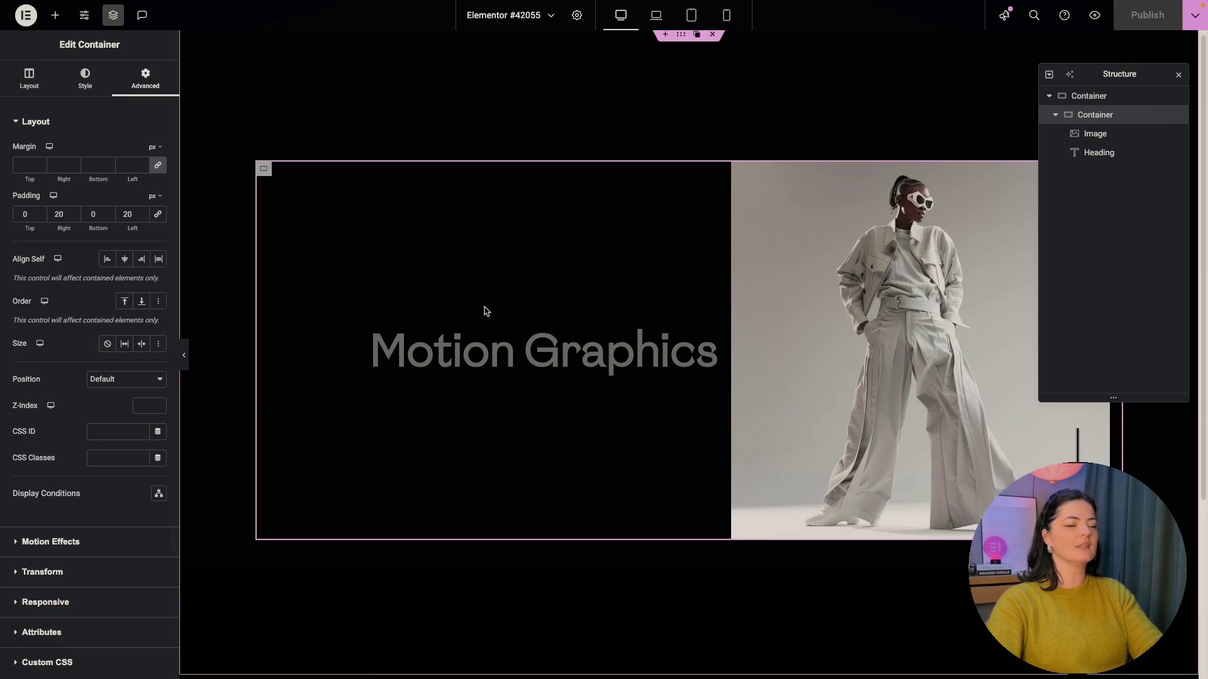
Switch the inner container's direction to Row, putting the photo left of the heading, and publish.
{"action": "left_click", "coordinate": [29, 78]}
{"action": "left_click", "coordinate": [107, 340]}
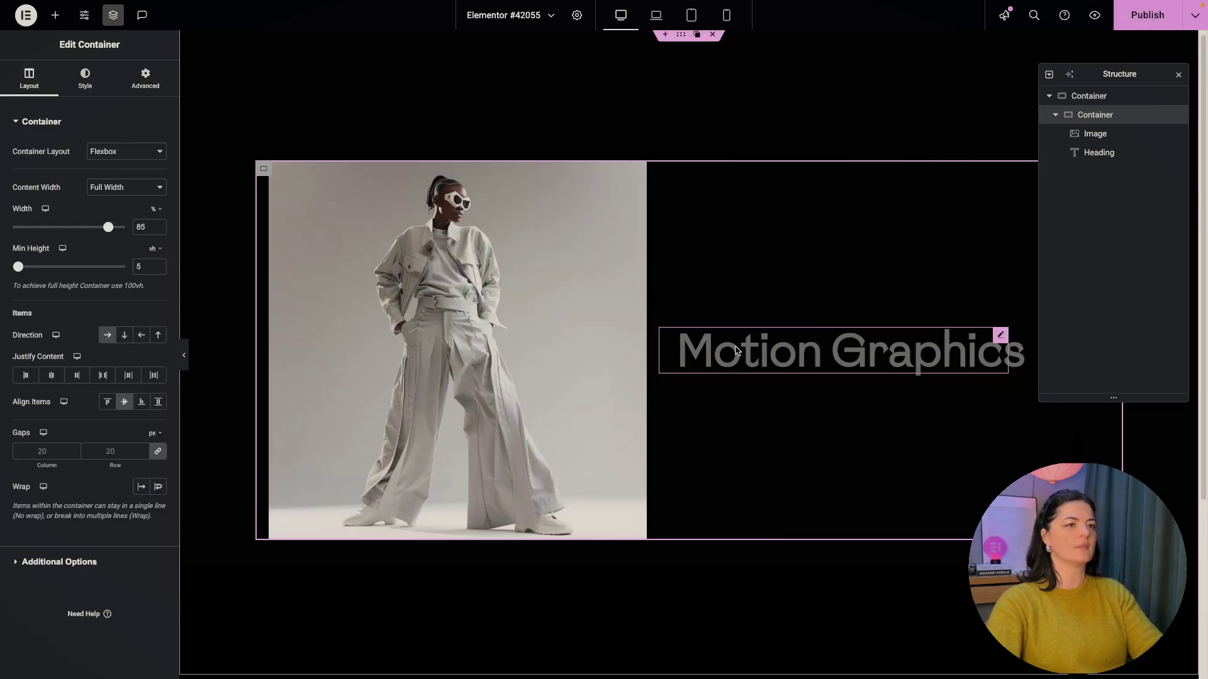
{"action": "left_click", "coordinate": [1123, 20]}
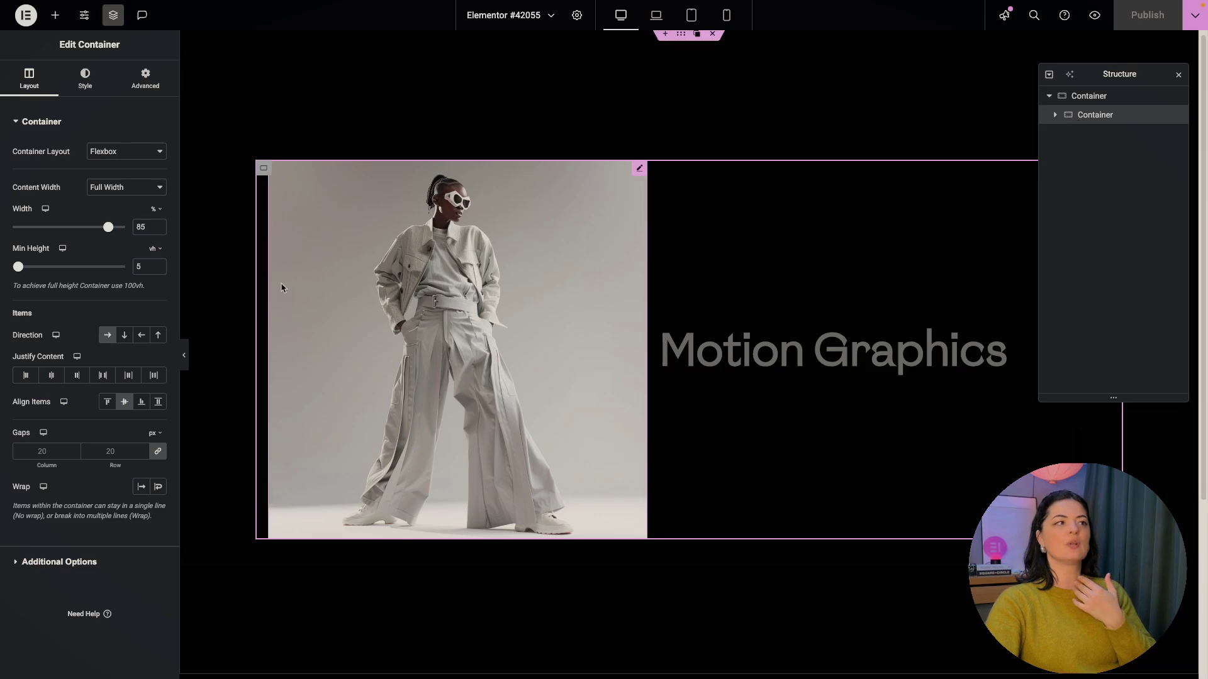
Give the fashion image the CSS class img-one.
{"action": "left_click", "coordinate": [1055, 116]}
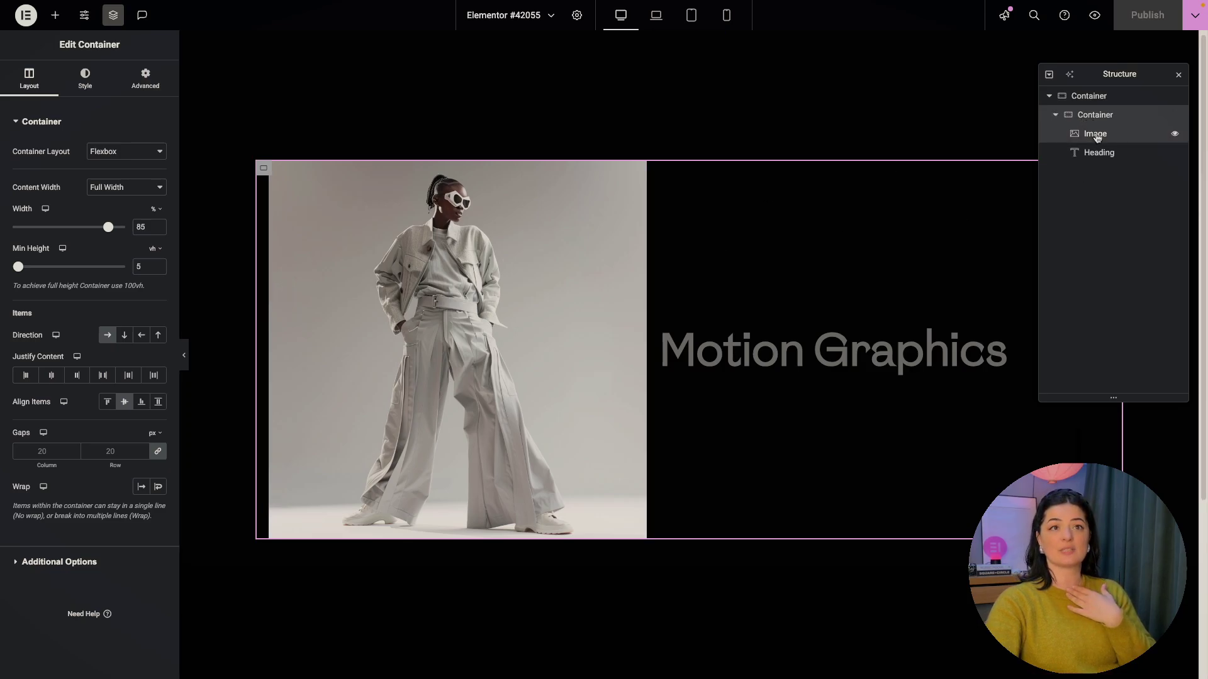
{"action": "left_click", "coordinate": [1096, 135]}
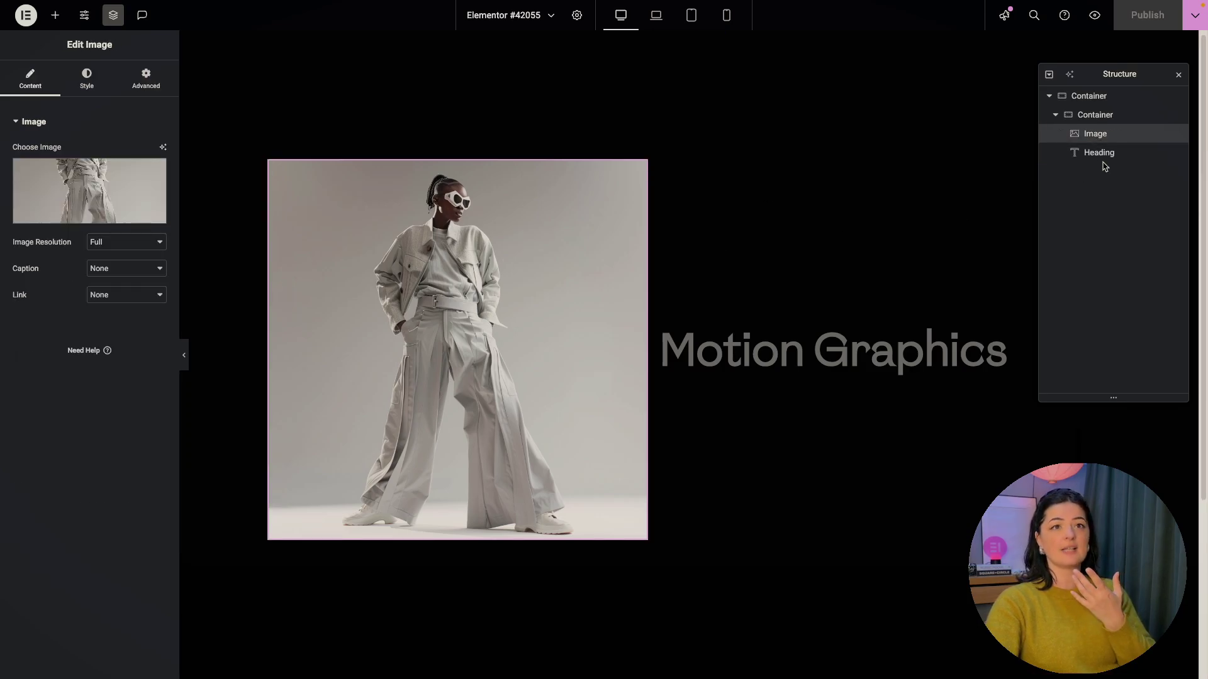
{"action": "left_click", "coordinate": [1101, 154]}
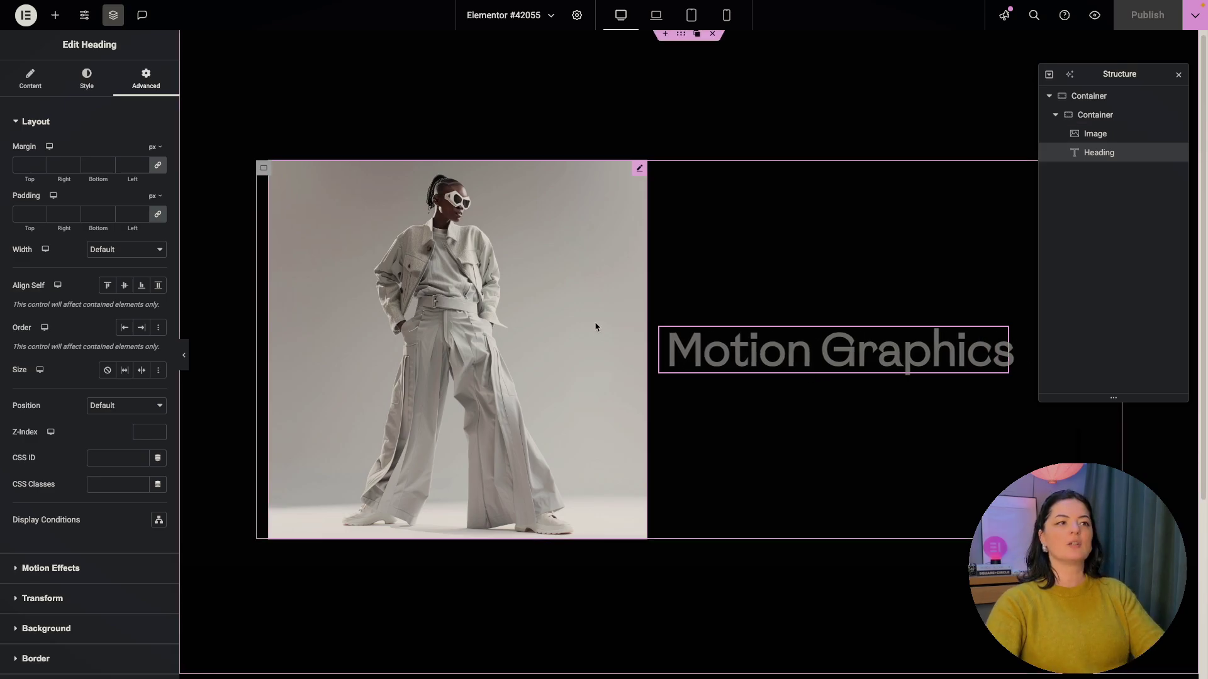
{"action": "left_click", "coordinate": [575, 334]}
{"action": "left_click", "coordinate": [151, 77]}
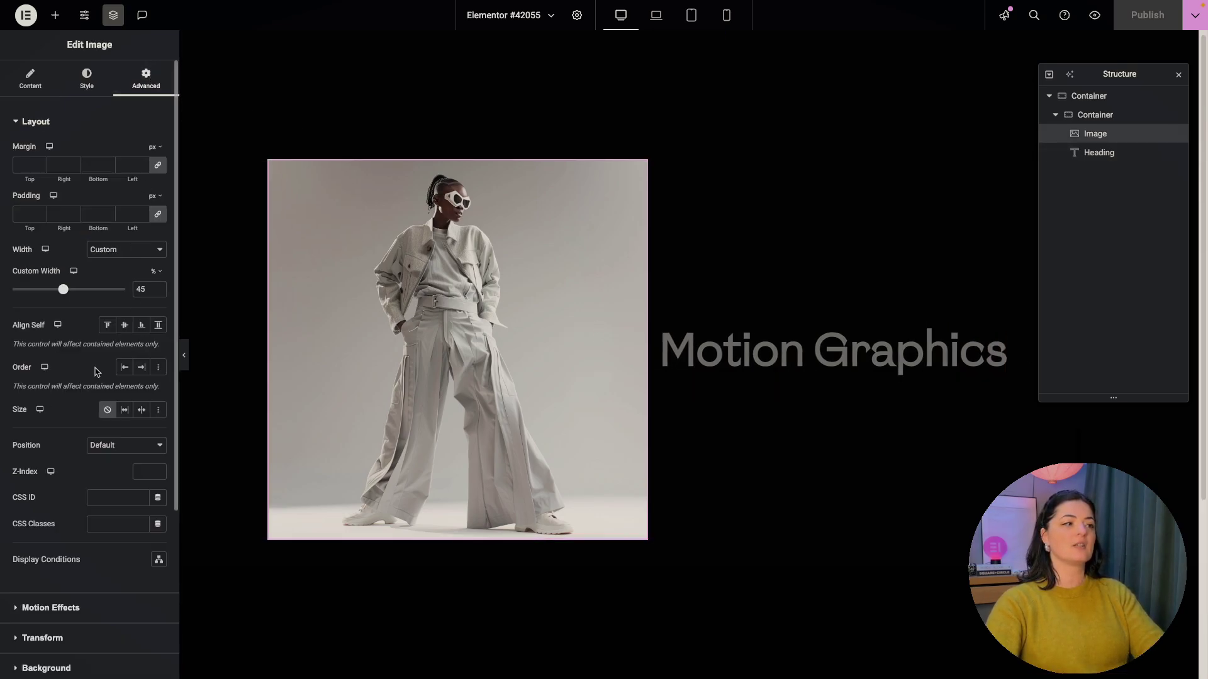
{"action": "left_click", "coordinate": [102, 529]}
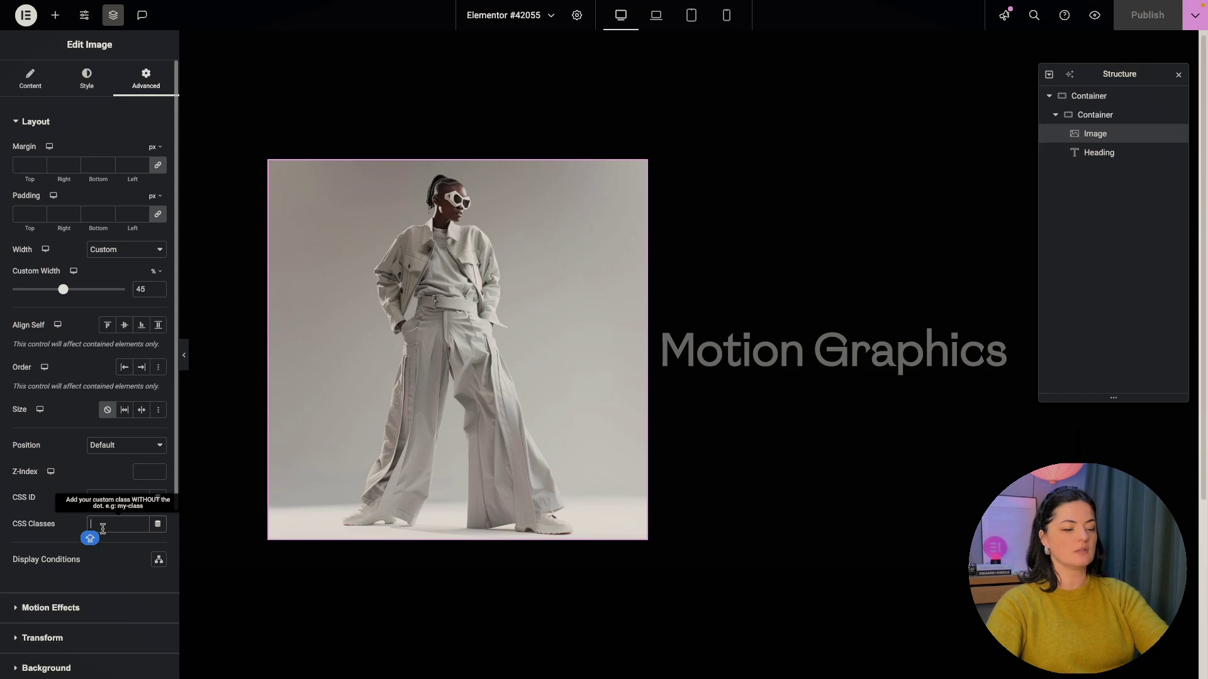
{"action": "type", "text": "img-one"}
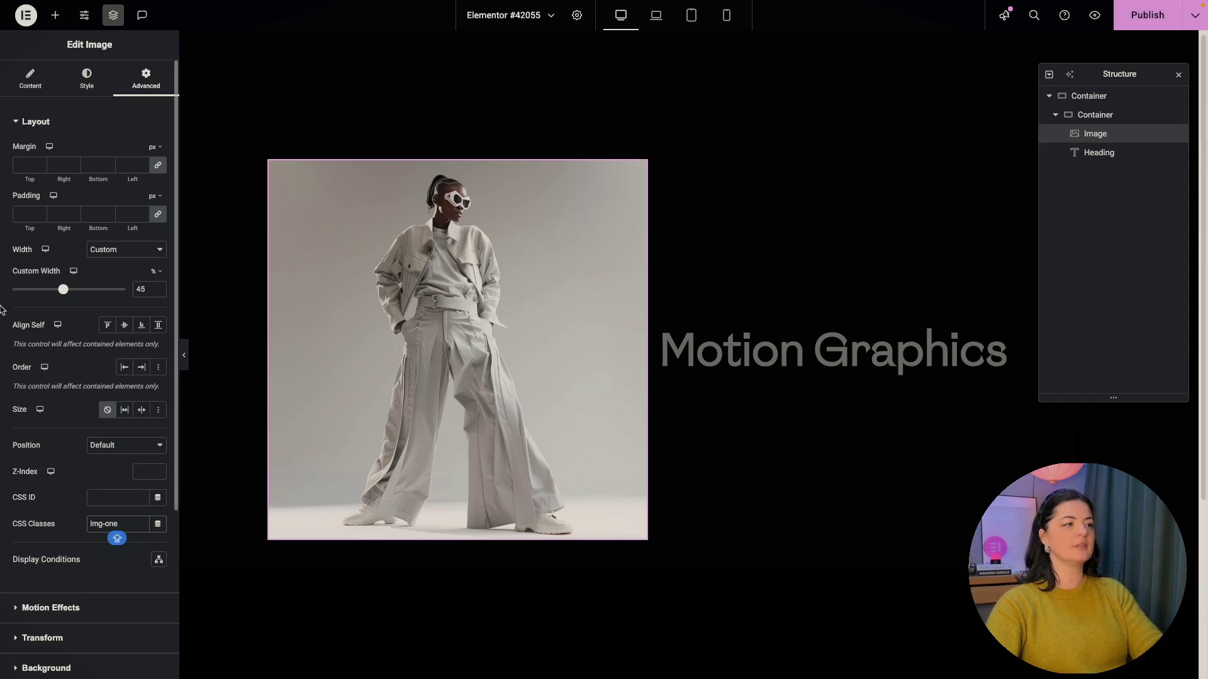
Give the inner row container the CSS class text.
{"action": "left_click", "coordinate": [1096, 116]}
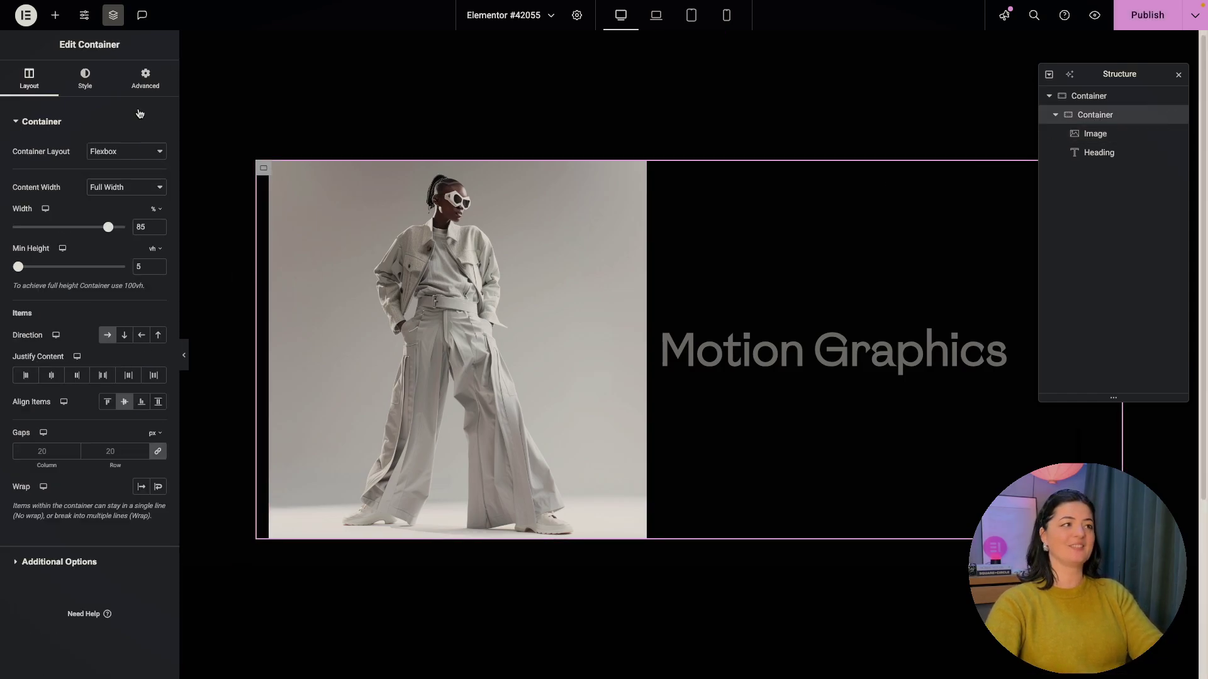
{"action": "left_click", "coordinate": [144, 81]}
{"action": "left_click", "coordinate": [102, 458]}
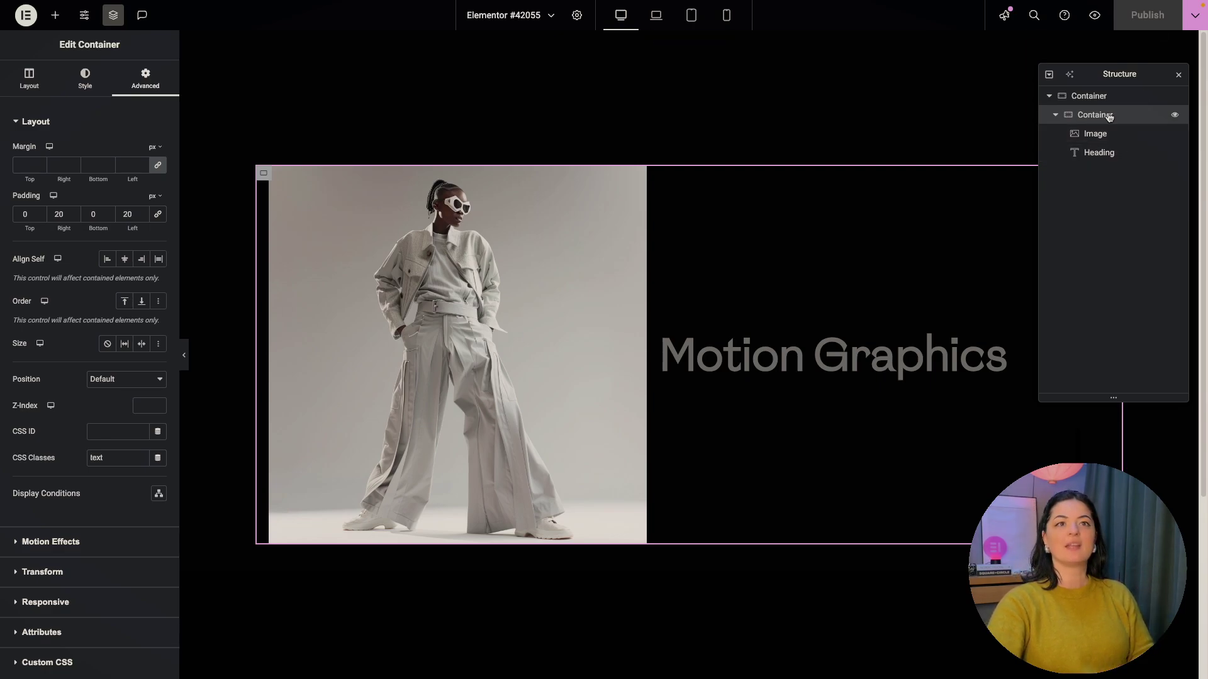
Duplicate the image-and-heading row four times to make five rows, then select a copy's image.
{"action": "right_click", "coordinate": [1107, 117]}
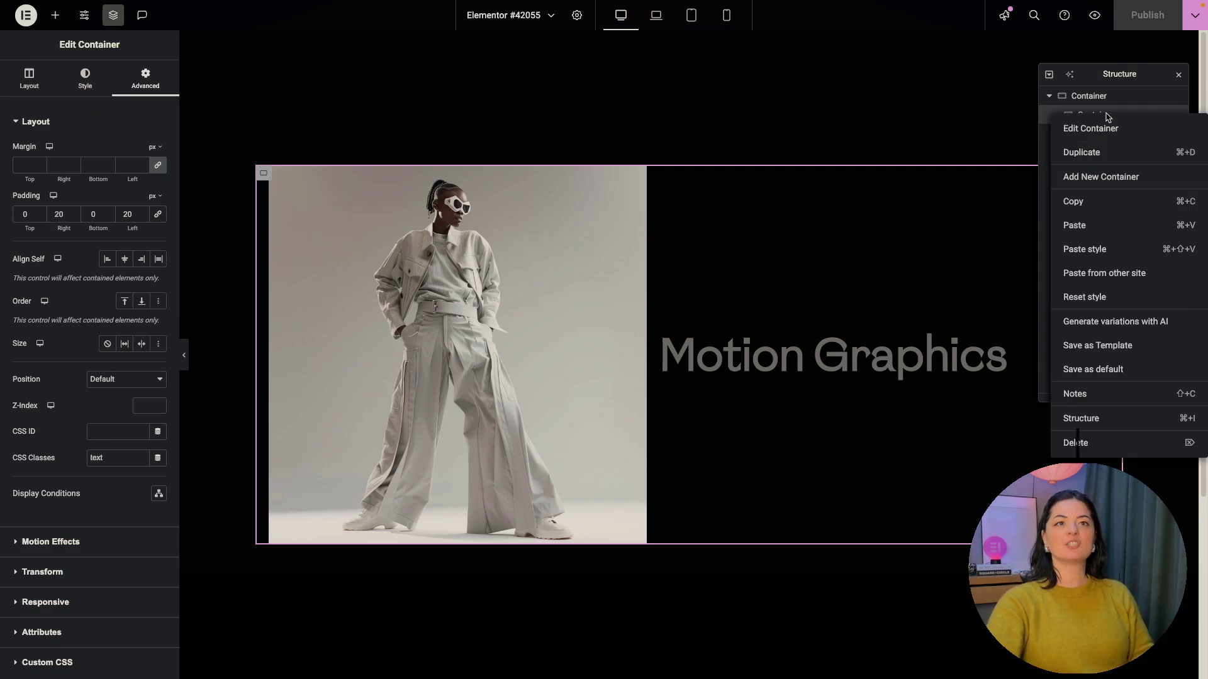
{"action": "left_click", "coordinate": [1091, 154]}
{"action": "right_click", "coordinate": [1099, 182]}
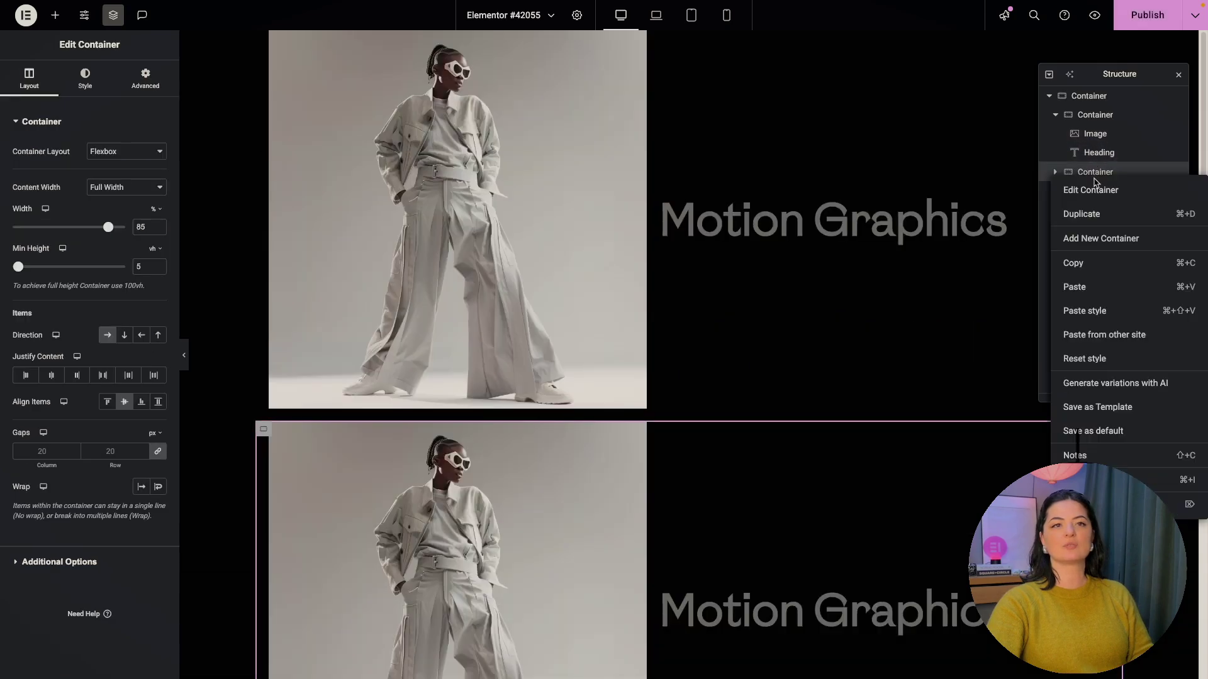
{"action": "left_click", "coordinate": [1096, 216]}
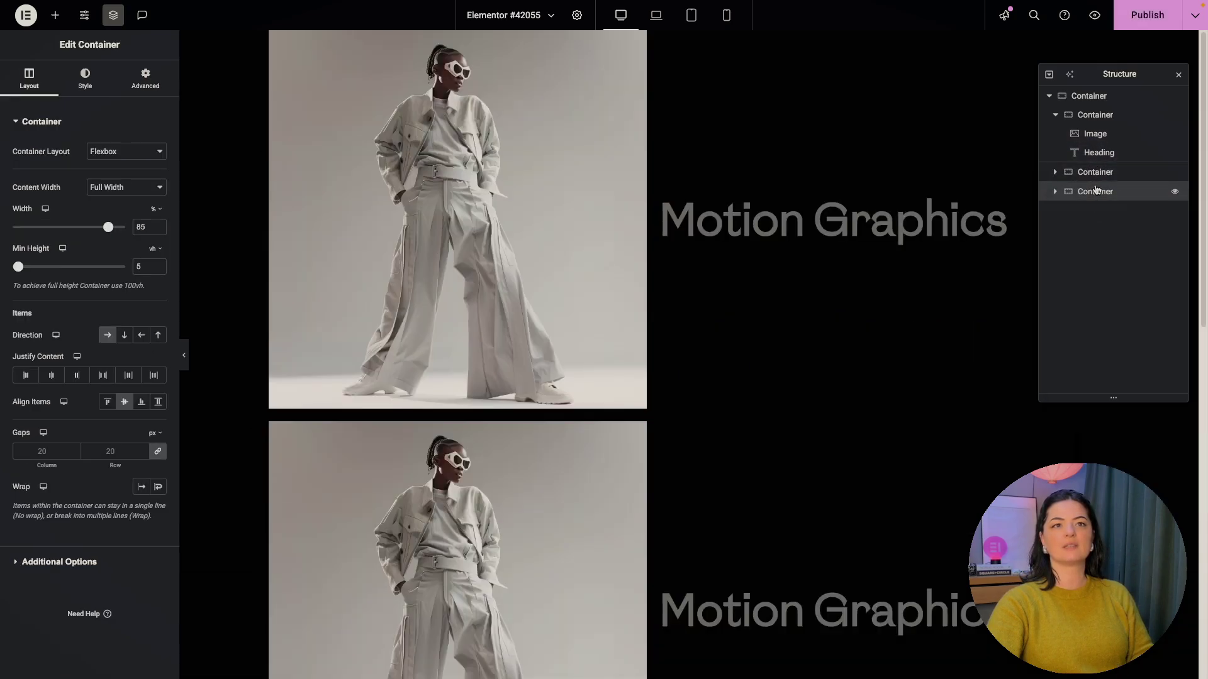
{"action": "right_click", "coordinate": [1095, 190]}
{"action": "left_click", "coordinate": [1096, 230]}
{"action": "right_click", "coordinate": [1095, 210]}
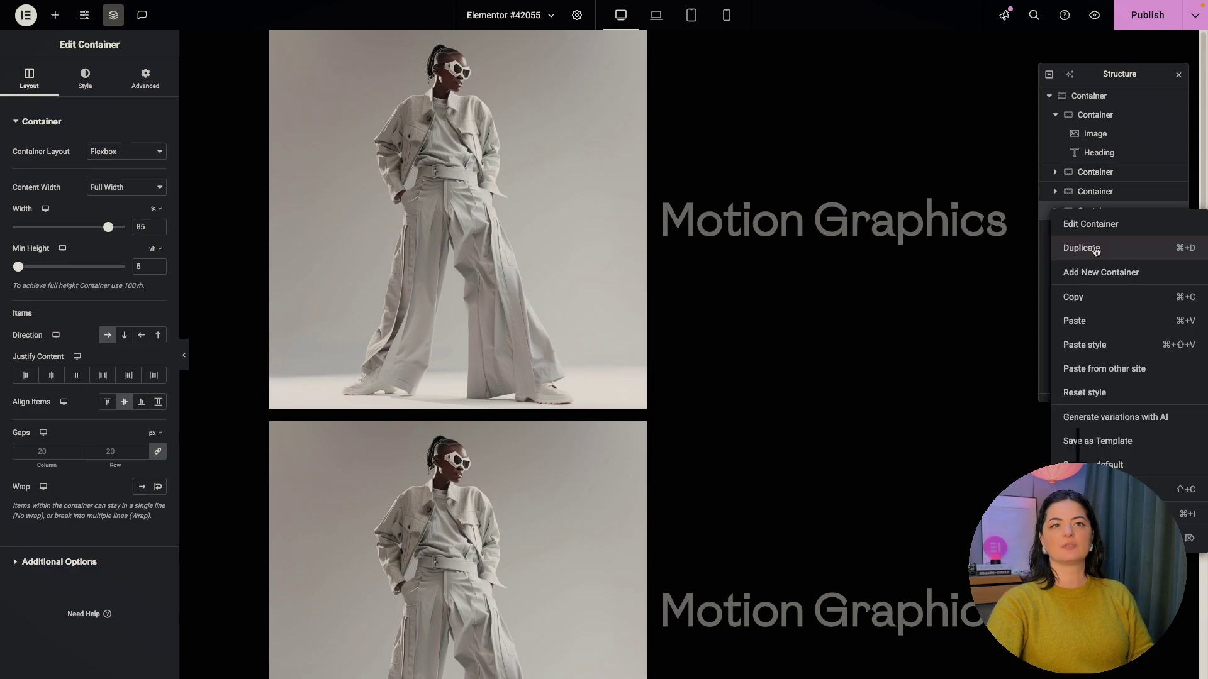
{"action": "left_click", "coordinate": [1095, 249]}
{"action": "left_click", "coordinate": [1055, 115]}
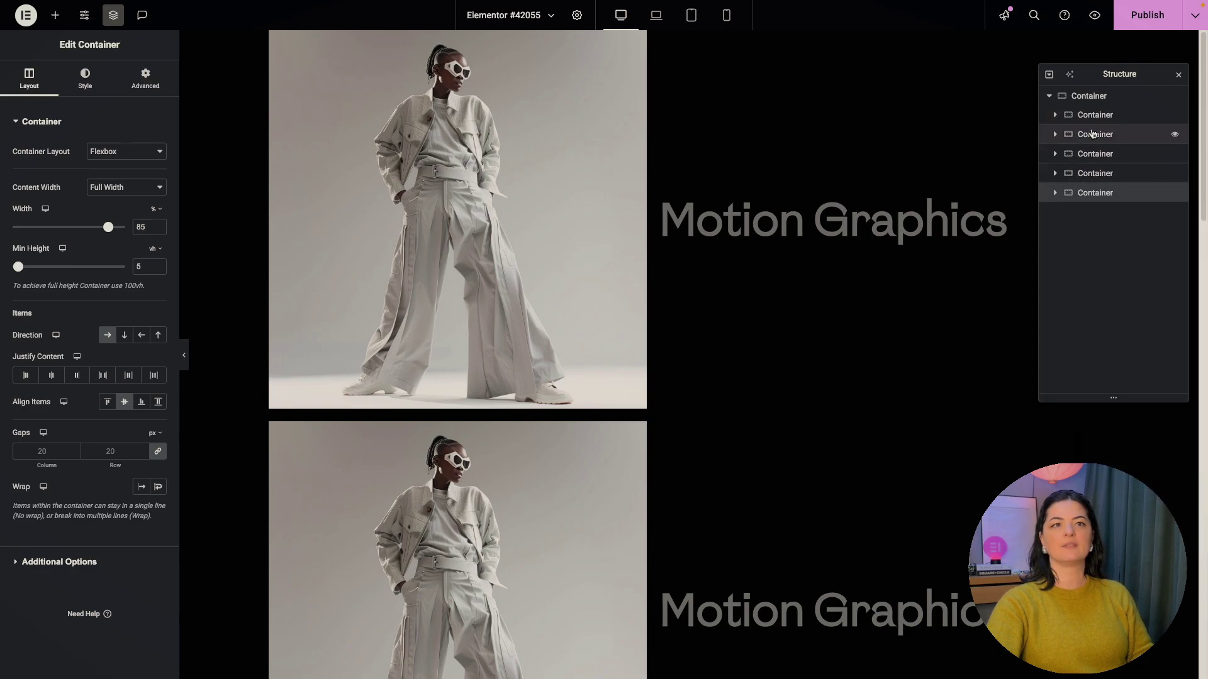
{"action": "left_click", "coordinate": [550, 464]}
Replace the images in the copied rows with different fashion photos from the Media Library.
{"action": "left_click", "coordinate": [77, 177]}
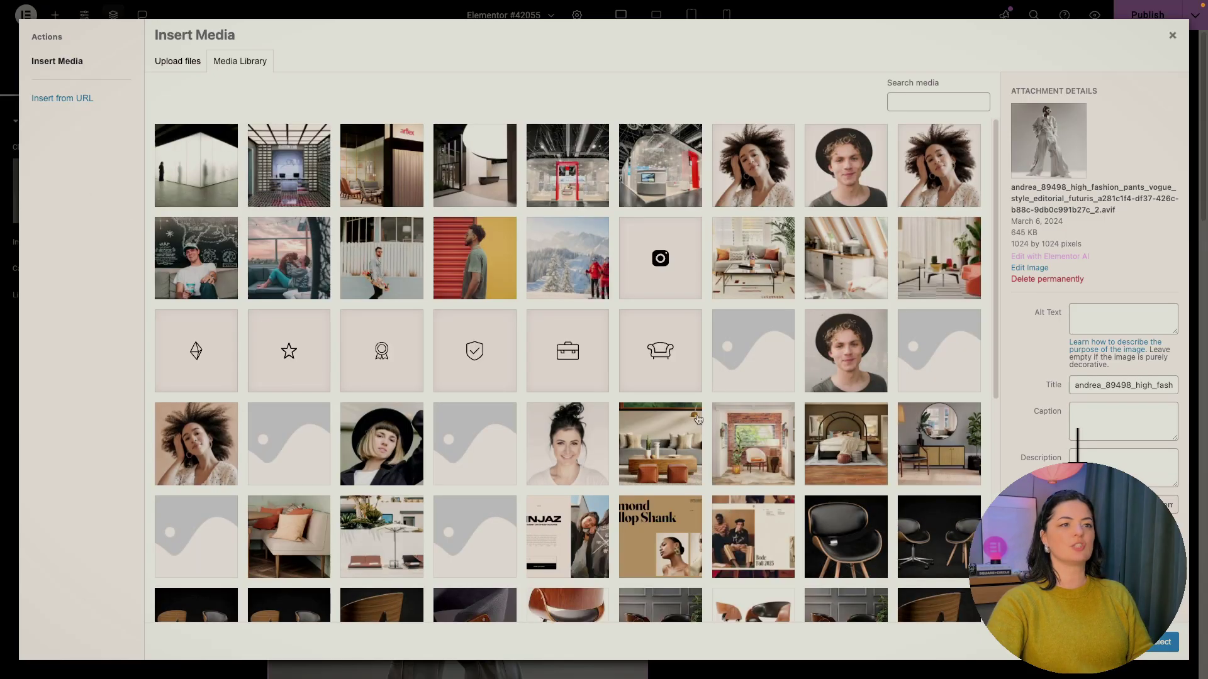
{"action": "scroll", "coordinate": [760, 480], "scroll_direction": "down", "scroll_amount": 6}
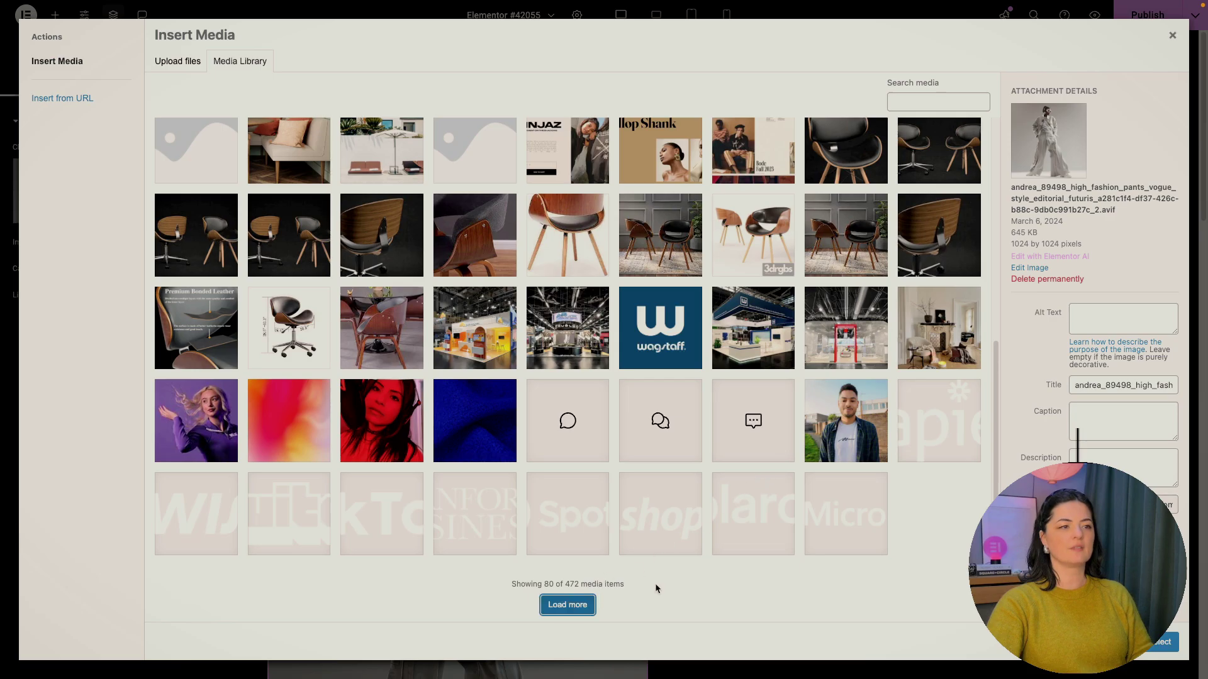
{"action": "scroll", "coordinate": [833, 512], "scroll_direction": "down", "scroll_amount": 13}
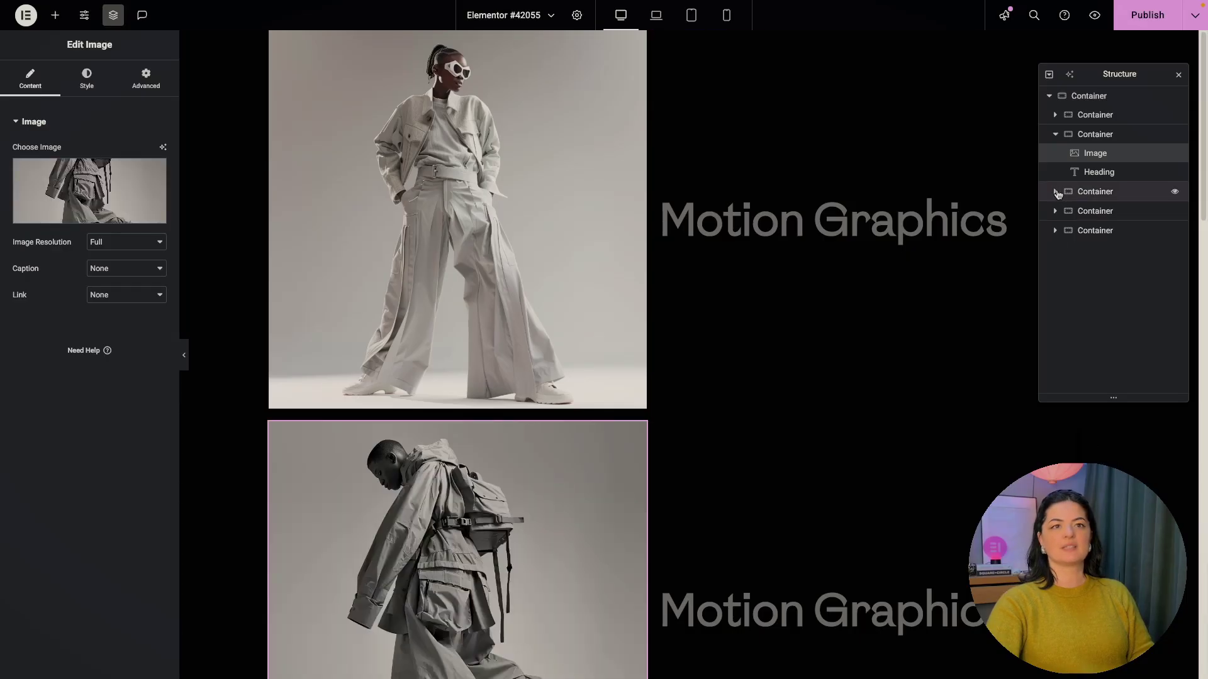
{"action": "left_click", "coordinate": [1063, 192]}
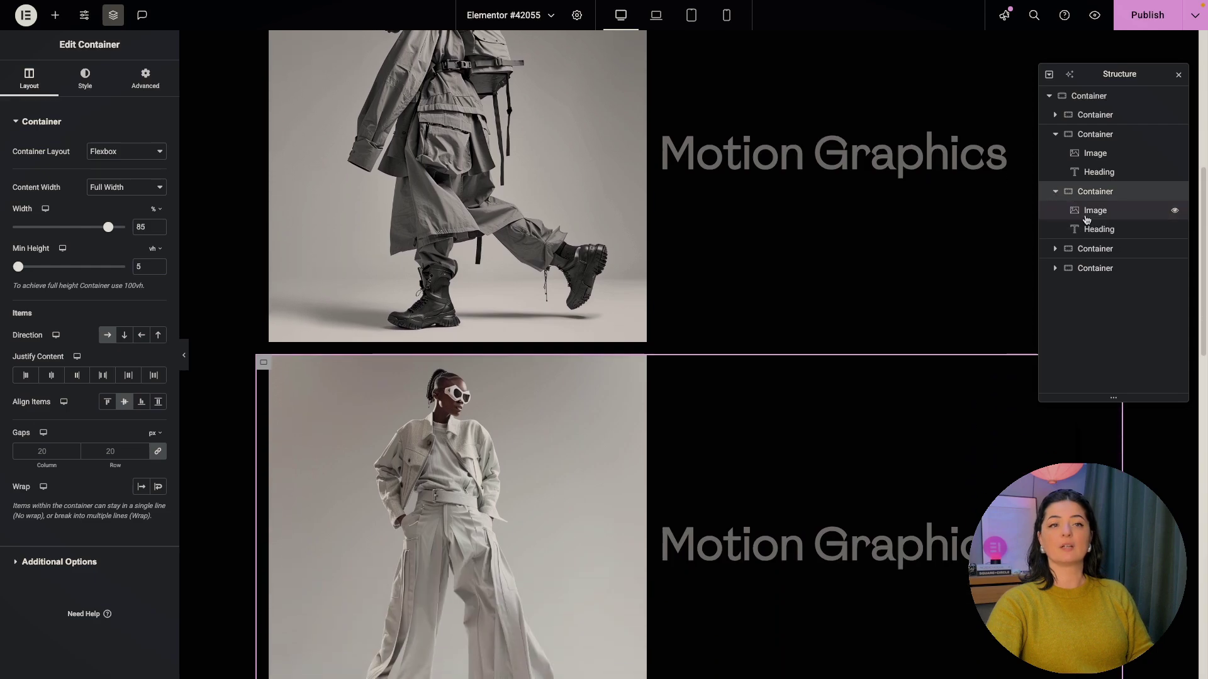
{"action": "left_click", "coordinate": [1087, 215]}
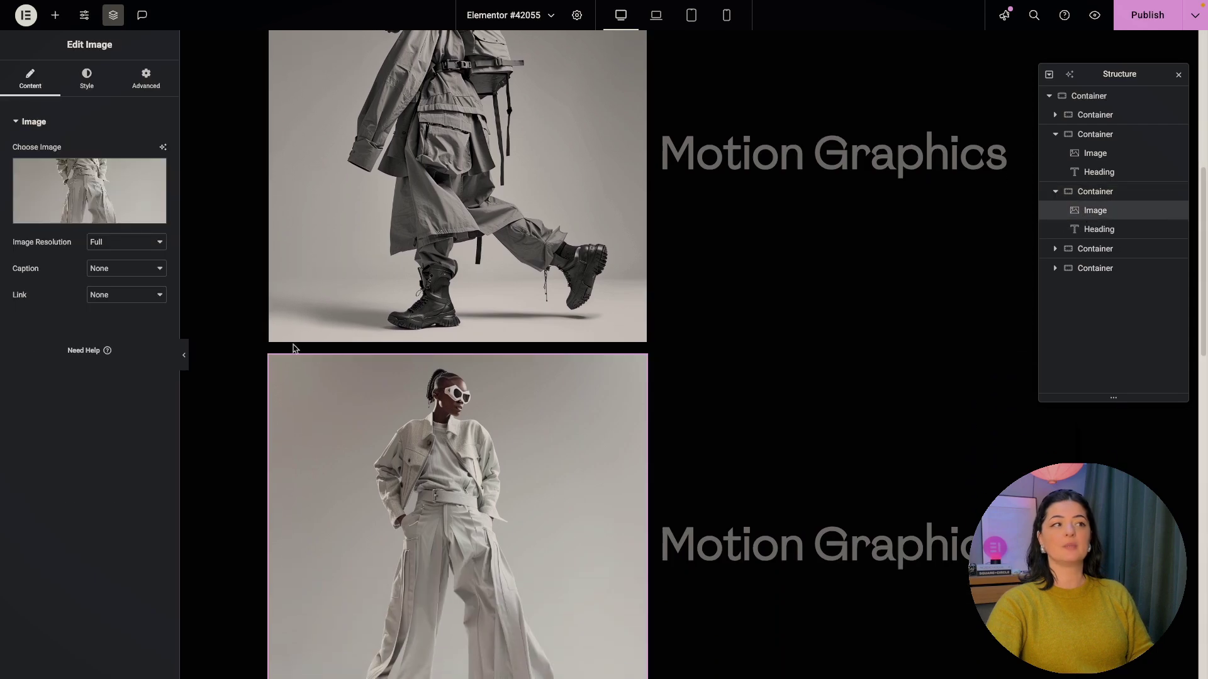
{"action": "left_click", "coordinate": [89, 189]}
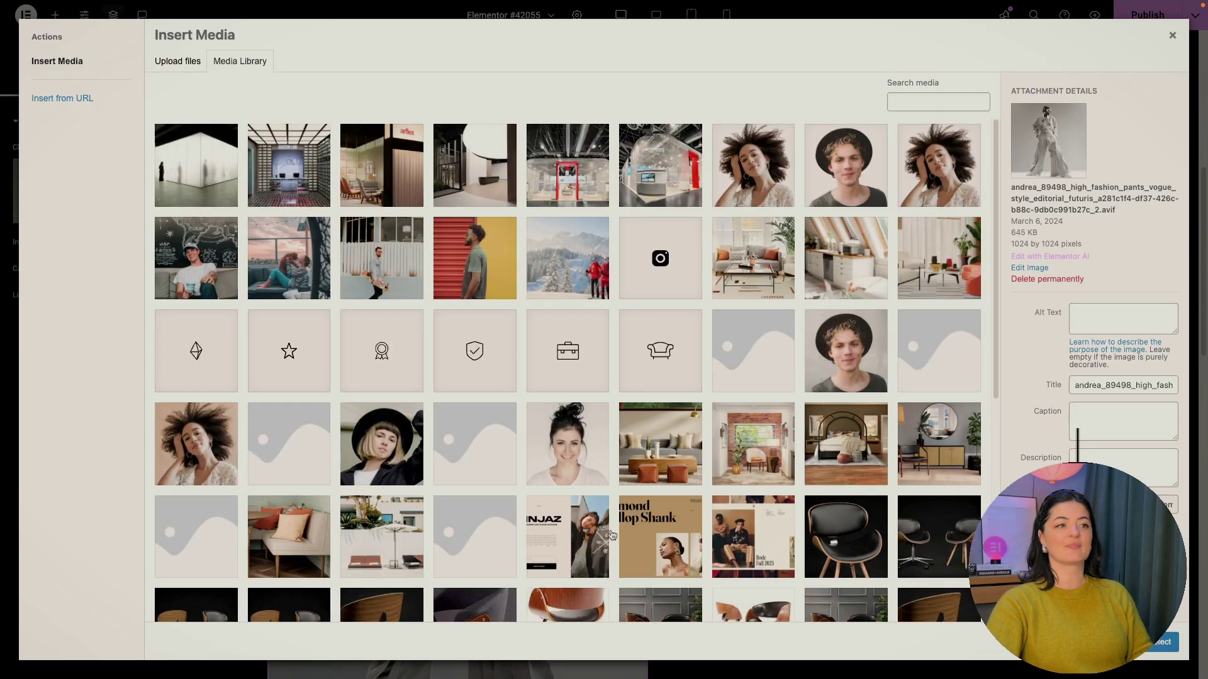
{"action": "scroll", "coordinate": [787, 565], "scroll_direction": "down", "scroll_amount": 6}
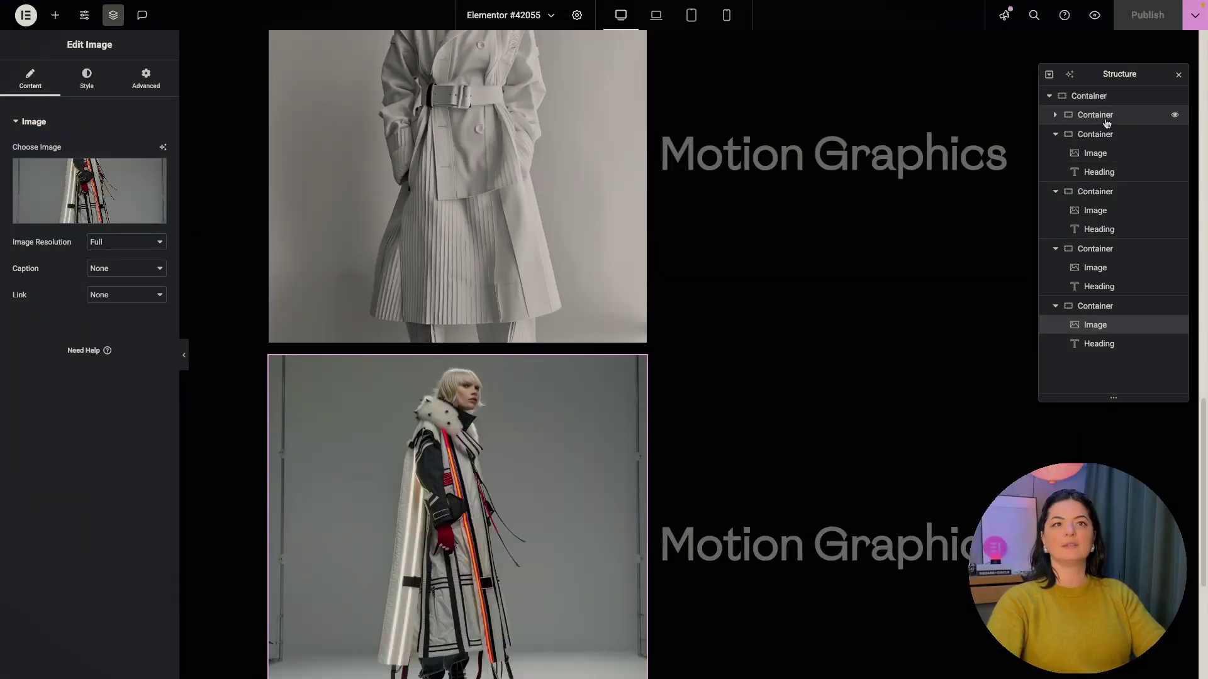
{"action": "left_click", "coordinate": [1093, 99]}
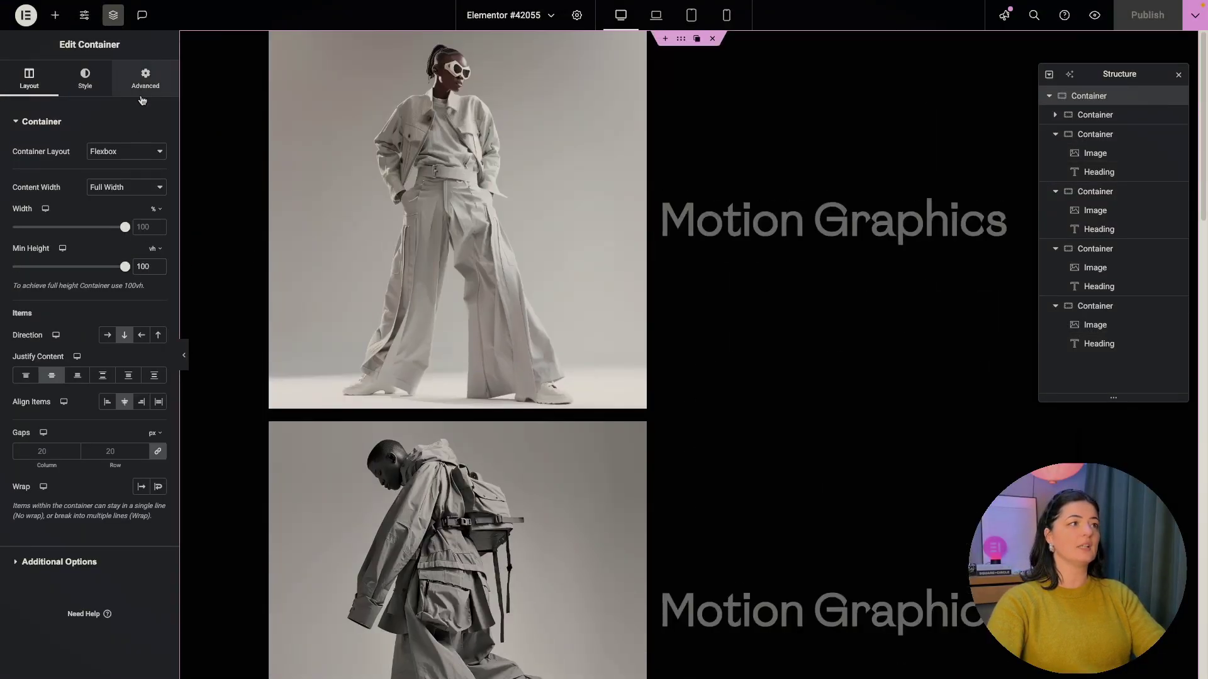
Open the outer page container's Advanced settings and its Custom CSS editor.
{"action": "left_click", "coordinate": [146, 79]}
{"action": "scroll", "coordinate": [95, 478], "scroll_direction": "down", "scroll_amount": 2}
{"action": "left_click", "coordinate": [47, 588]}
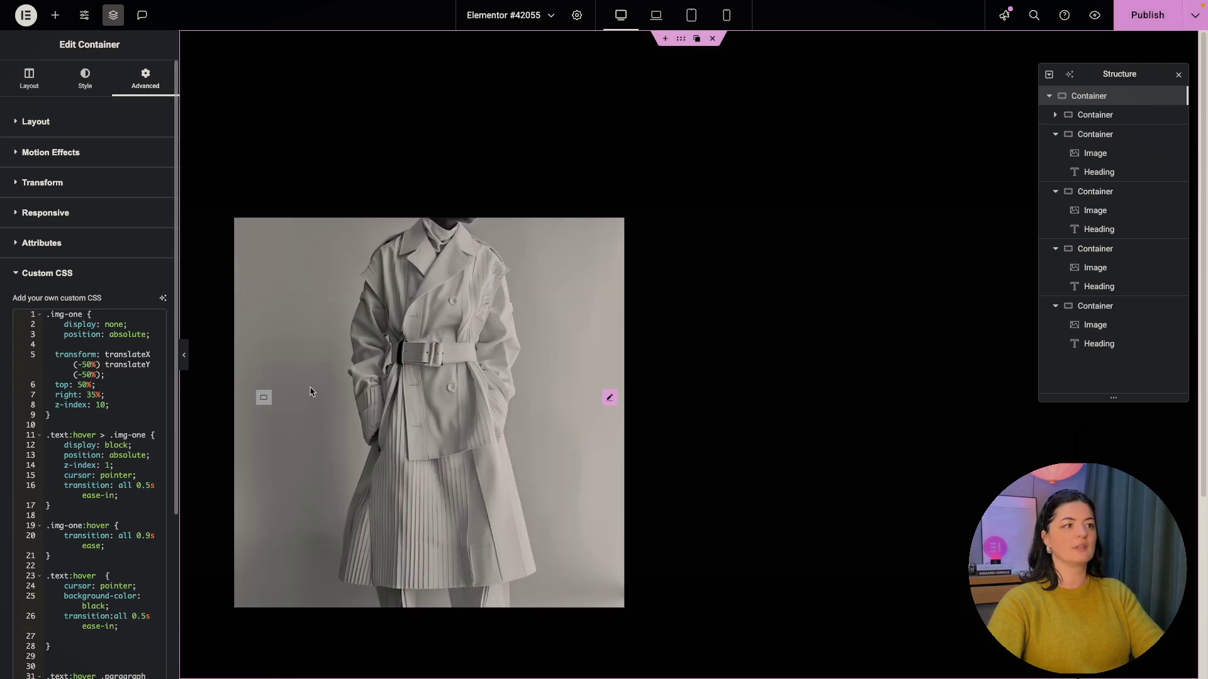
Set rows two through five to row-reversed direction so their headings sit on the right.
{"action": "left_click", "coordinate": [1098, 172]}
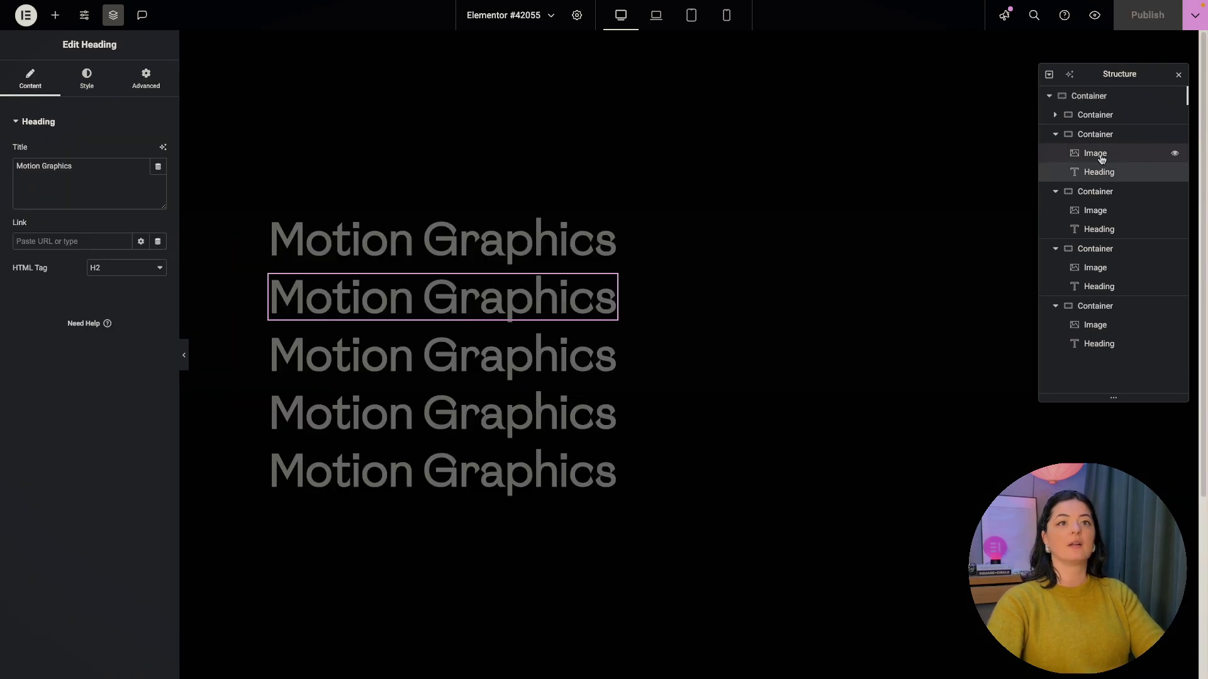
{"action": "left_click", "coordinate": [1099, 135]}
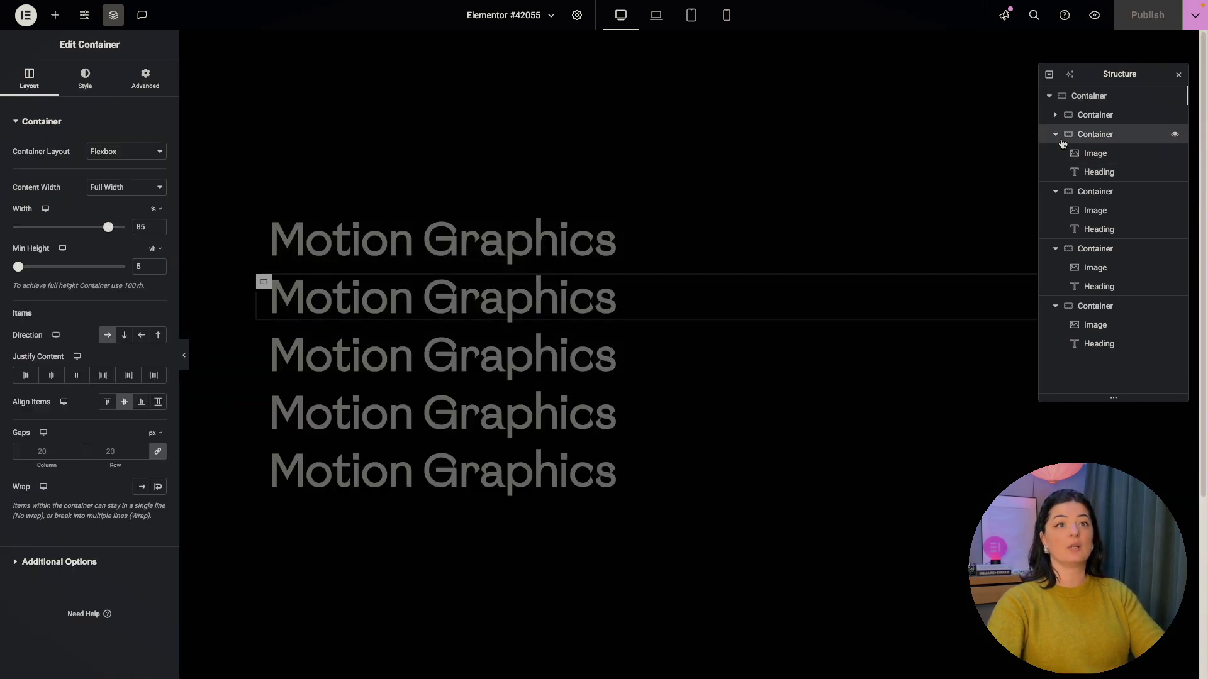
{"action": "left_click", "coordinate": [139, 337]}
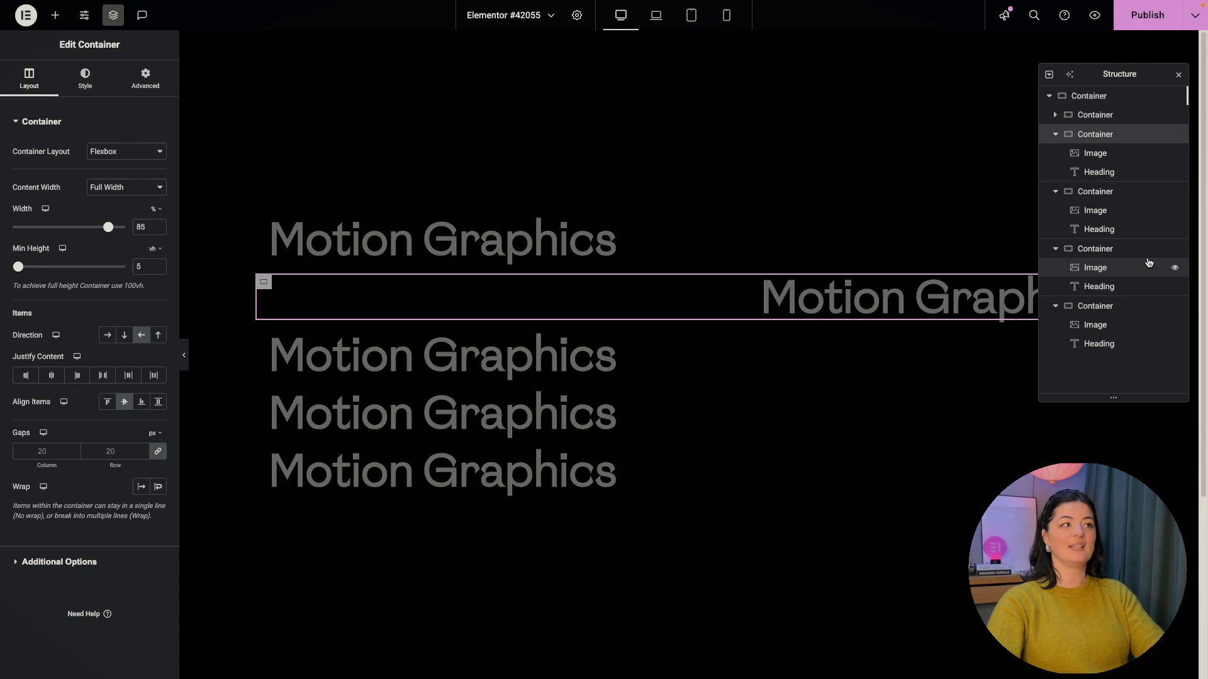
{"action": "left_click", "coordinate": [1095, 191]}
{"action": "left_click", "coordinate": [142, 336]}
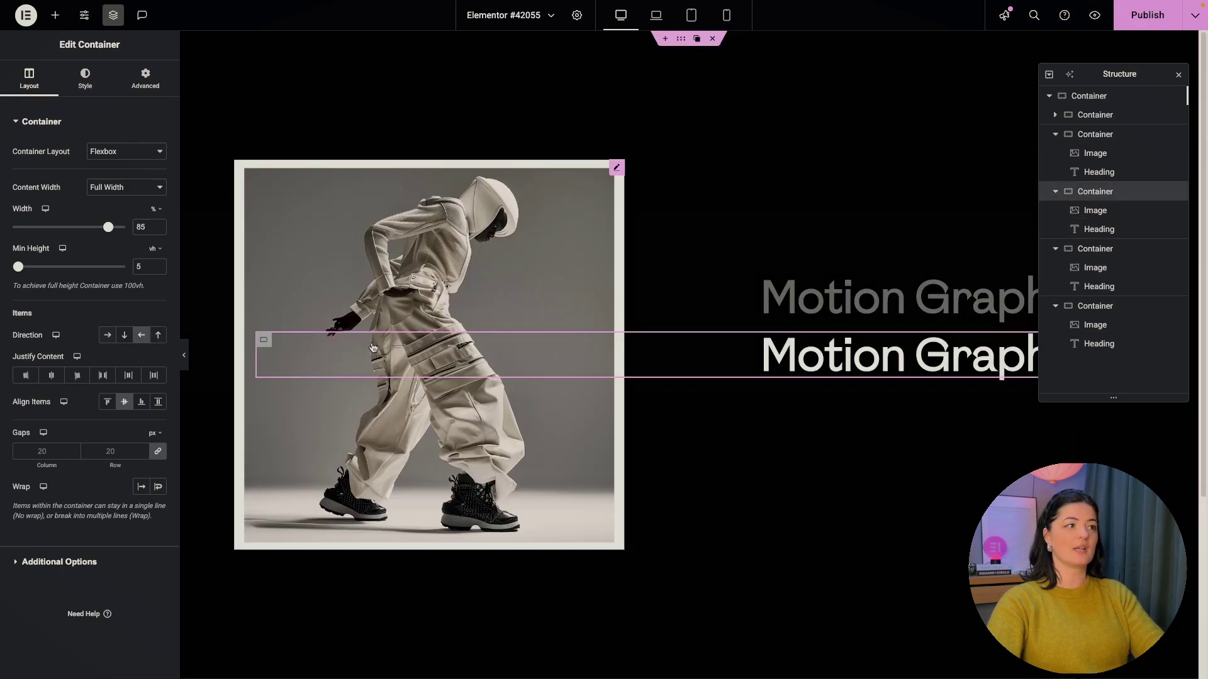
{"action": "left_click", "coordinate": [1105, 252]}
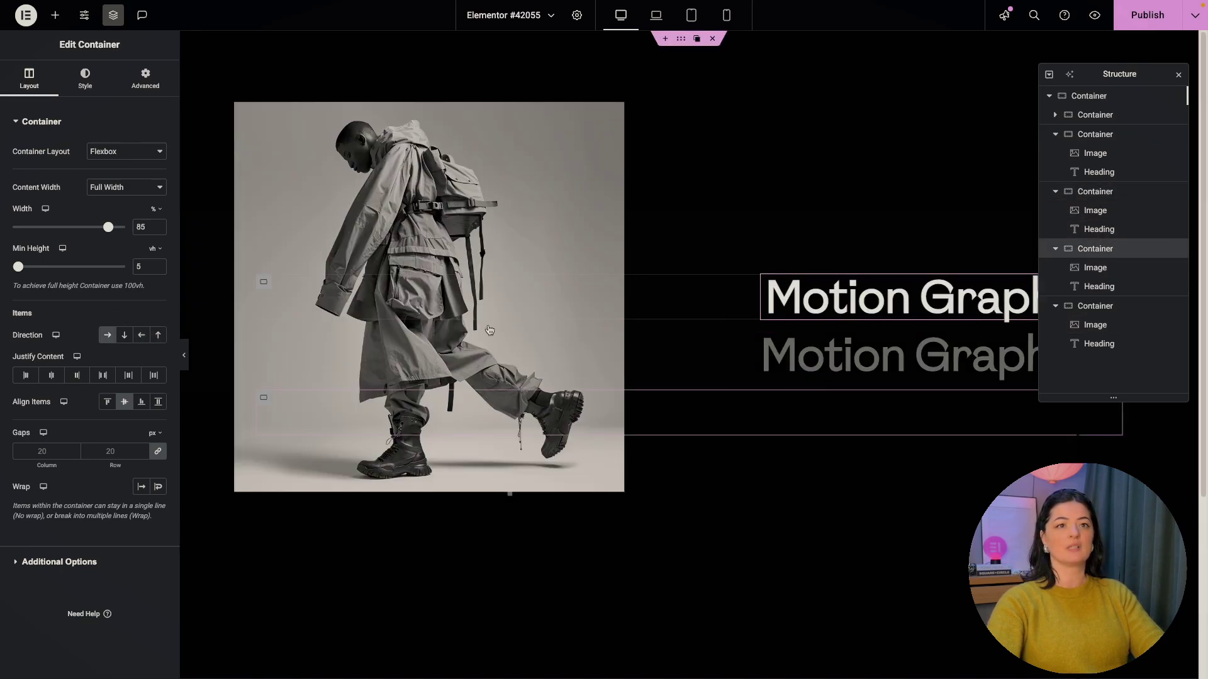
{"action": "left_click", "coordinate": [143, 338]}
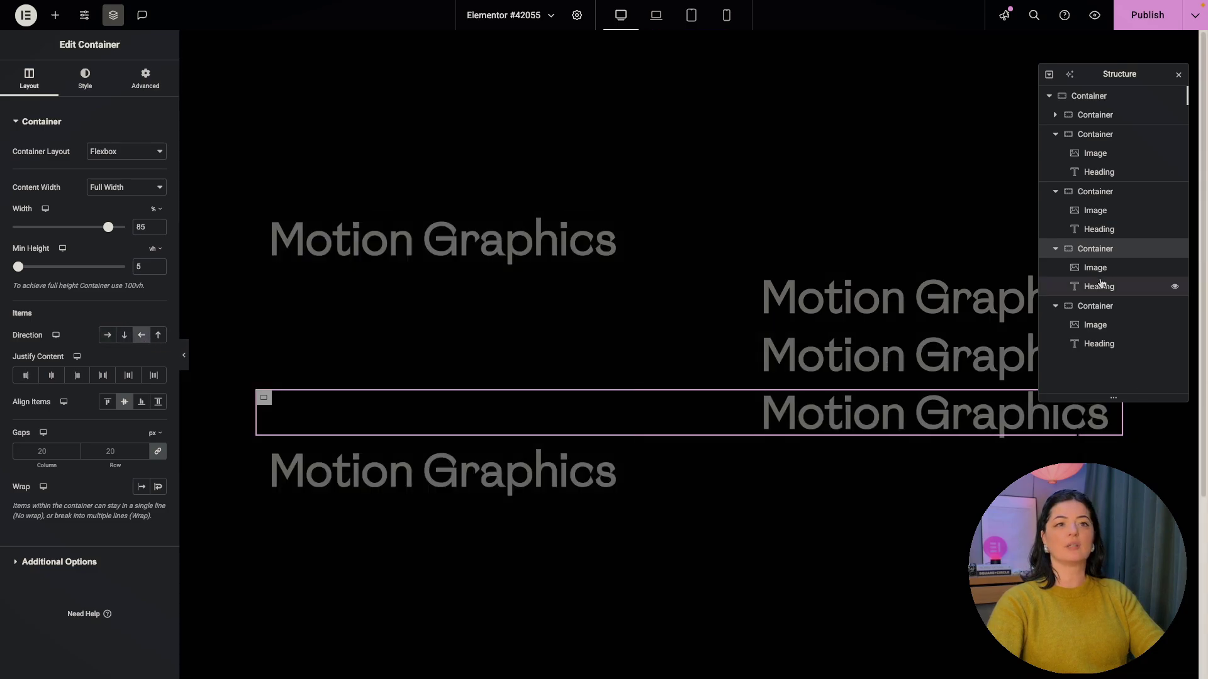
{"action": "left_click", "coordinate": [1098, 307]}
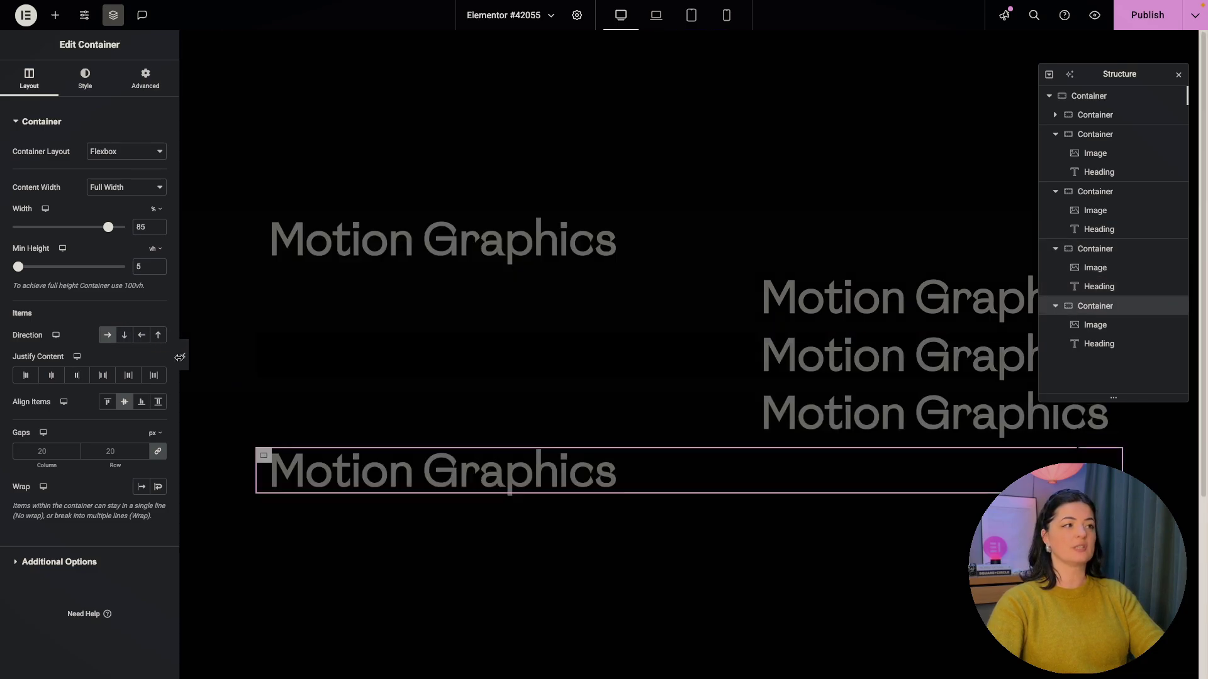
{"action": "left_click", "coordinate": [135, 340]}
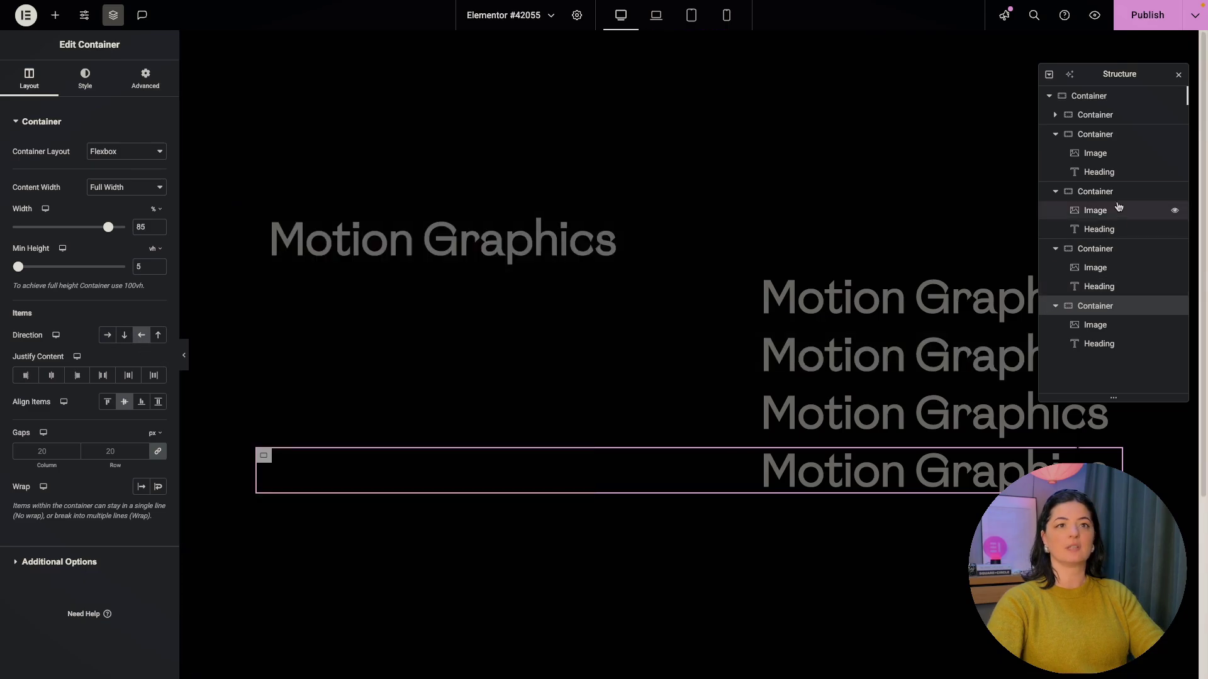
Save the page with Ctrl+S and preview it on the live site.
{"action": "mouse_move", "coordinate": [664, 244]}
{"action": "mouse_move", "coordinate": [1032, 257]}
{"action": "key", "text": "ctrl+s"}
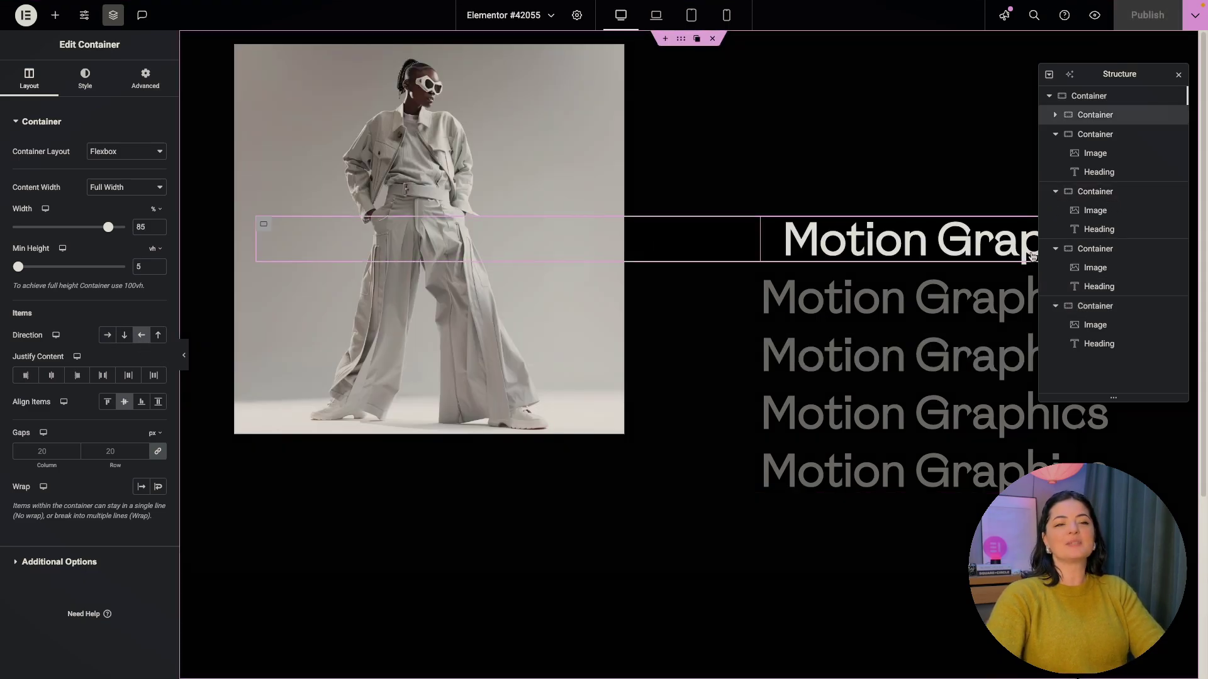
{"action": "left_click", "coordinate": [1095, 16]}
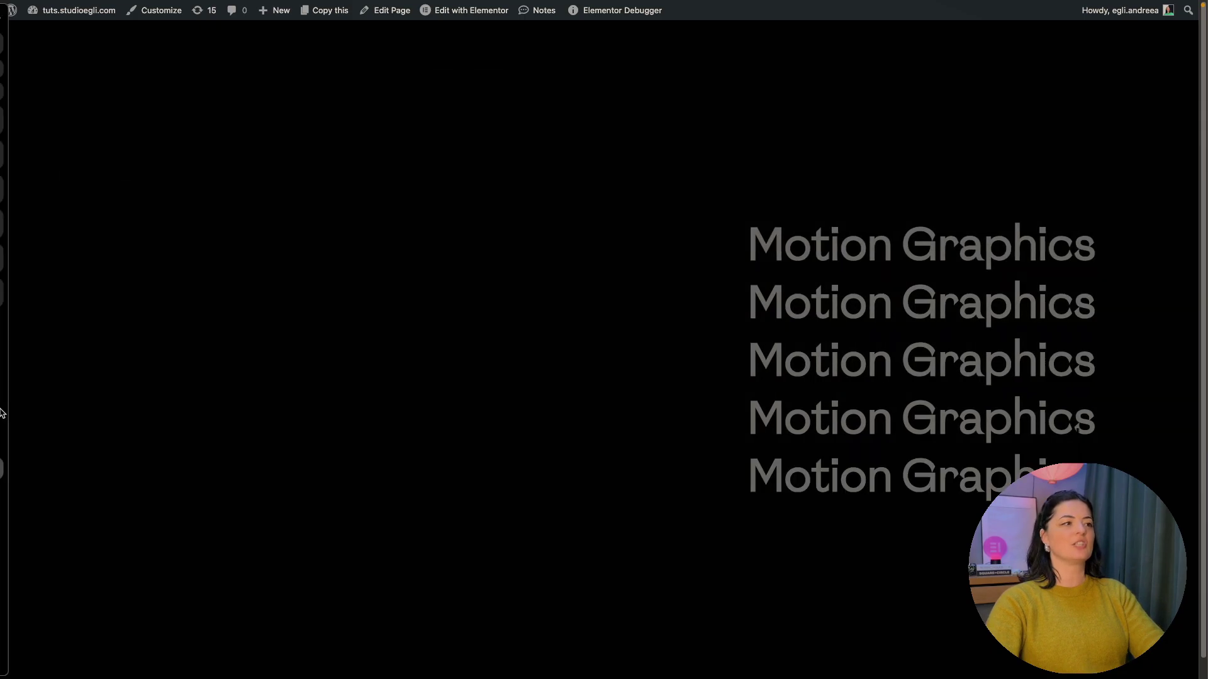
Retitle the second and third headings to '3d Animation' and 'Video Editing'.
{"action": "mouse_move", "coordinate": [2, 413]}
{"action": "left_click", "coordinate": [38, 417]}
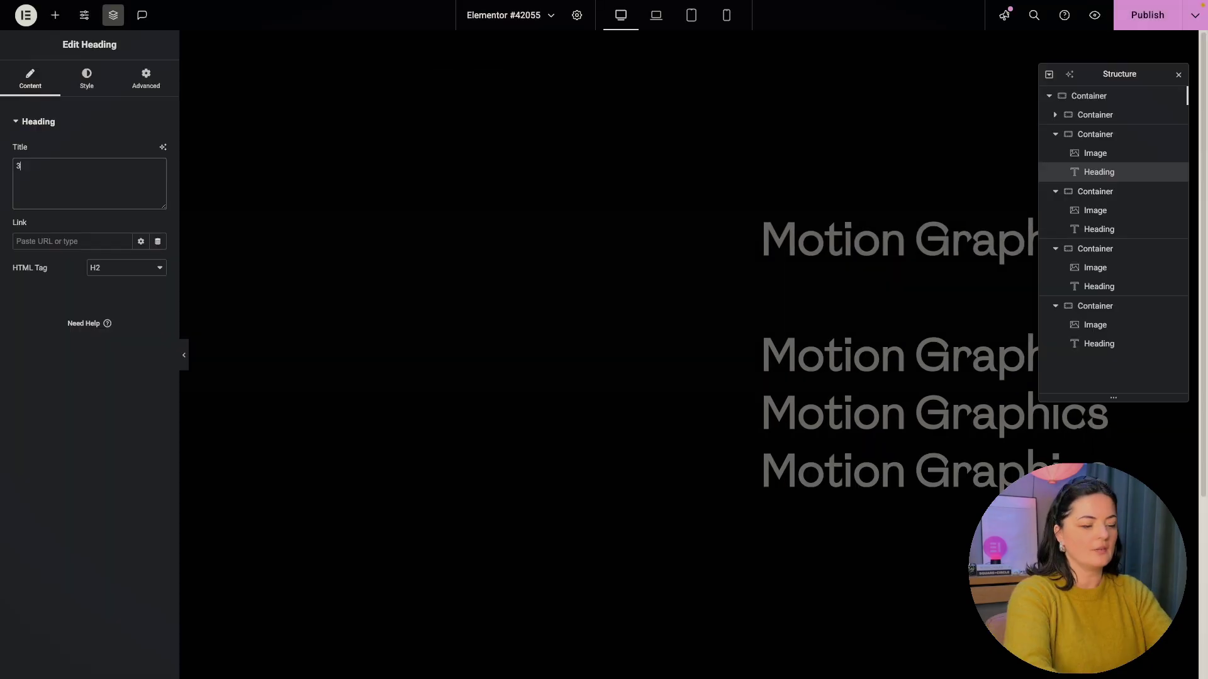
{"action": "type", "text": "nima"}
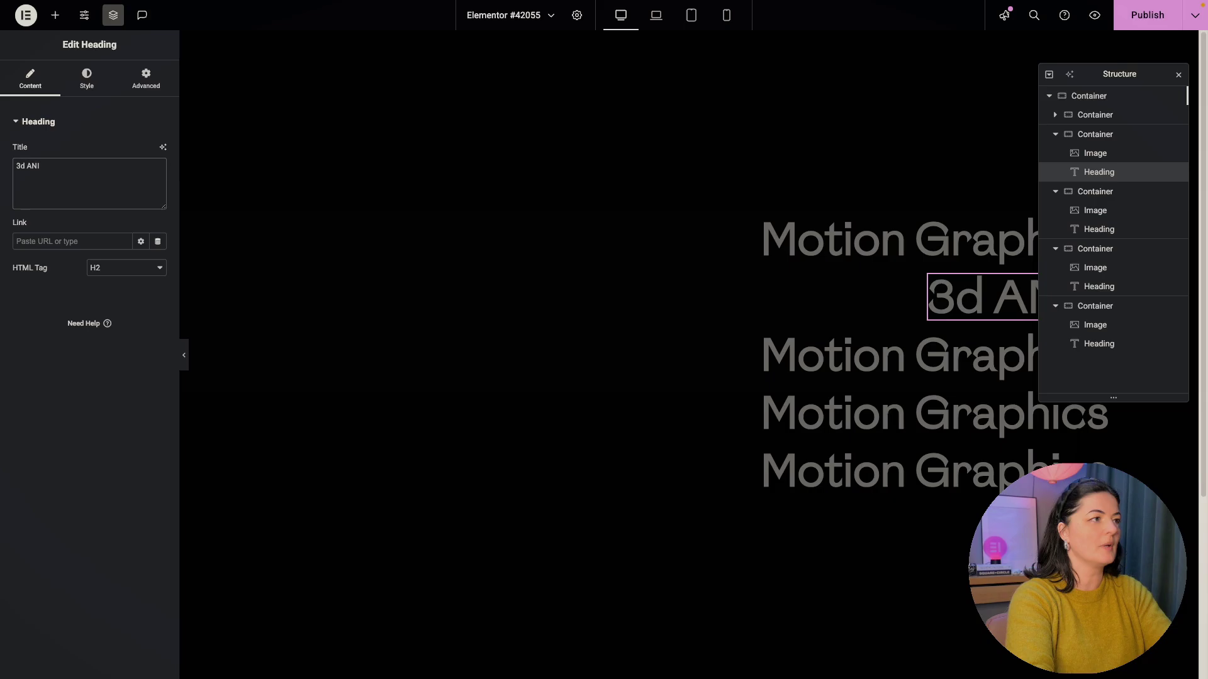
{"action": "type", "text": "tion"}
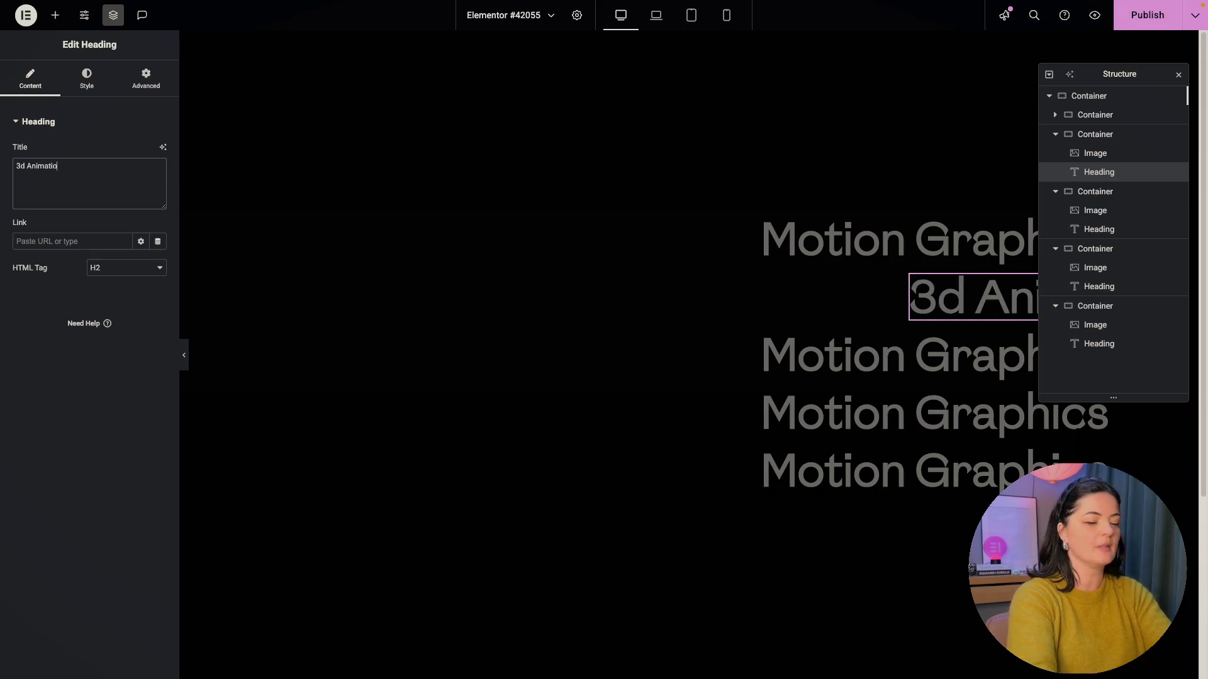
{"action": "left_click", "coordinate": [1099, 229]}
{"action": "key", "text": "ctrl+a"}
{"action": "type", "text": "video Editing"}
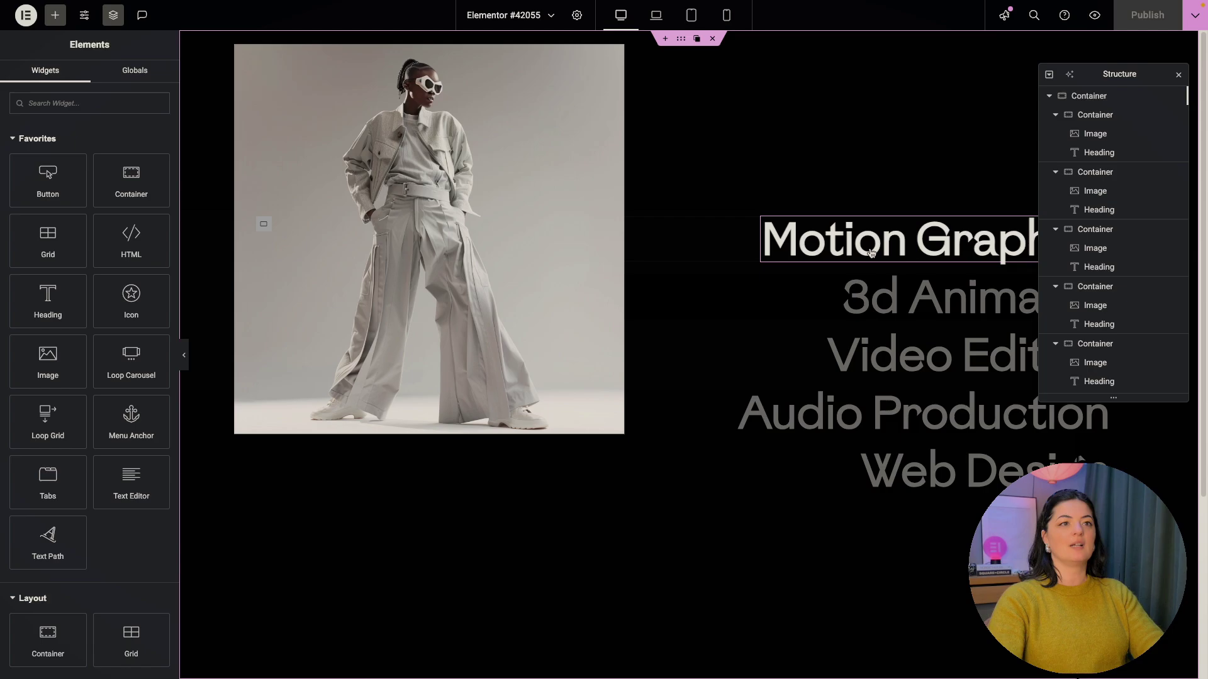
Set the Motion Graphics heading's typography to Poppins, weight 700 Bold.
{"action": "left_click", "coordinate": [871, 253]}
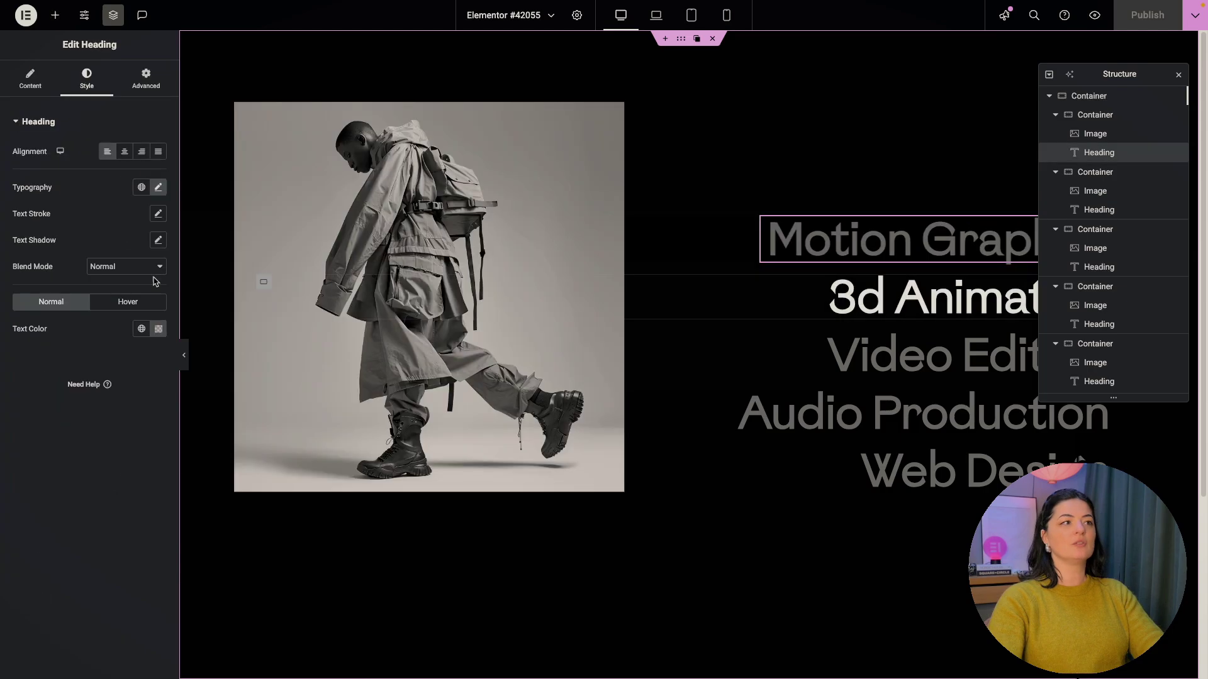
{"action": "left_click", "coordinate": [158, 187]}
{"action": "left_click", "coordinate": [140, 246]}
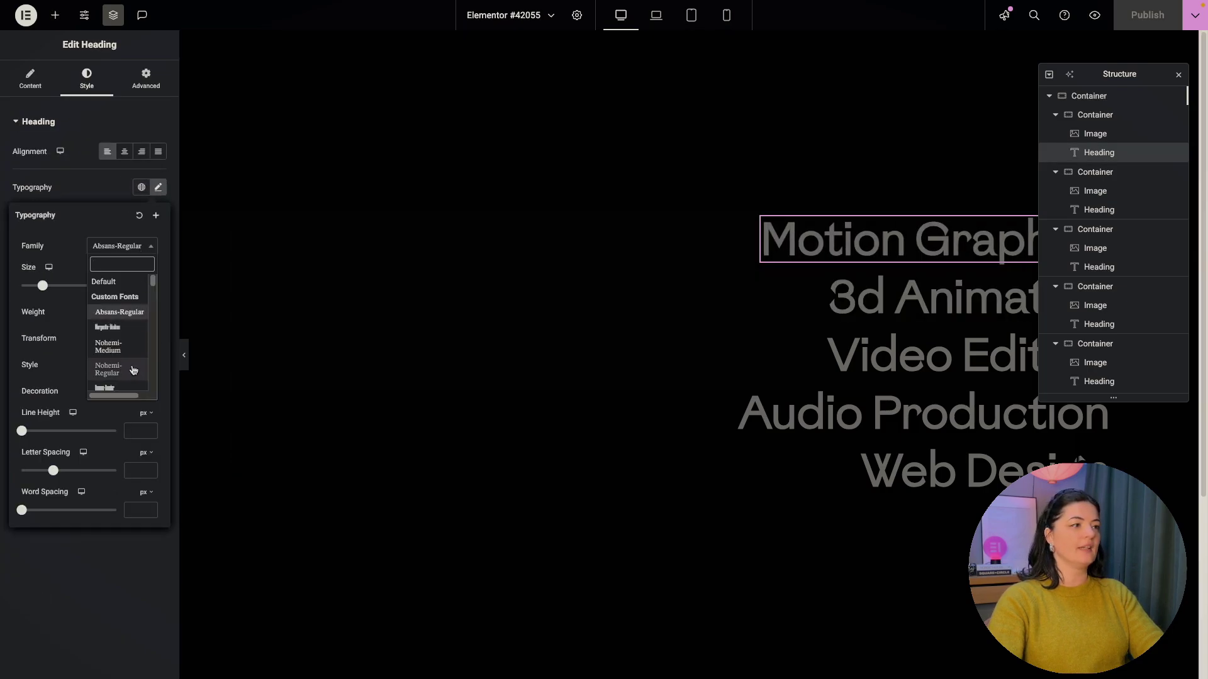
{"action": "left_click", "coordinate": [124, 328]}
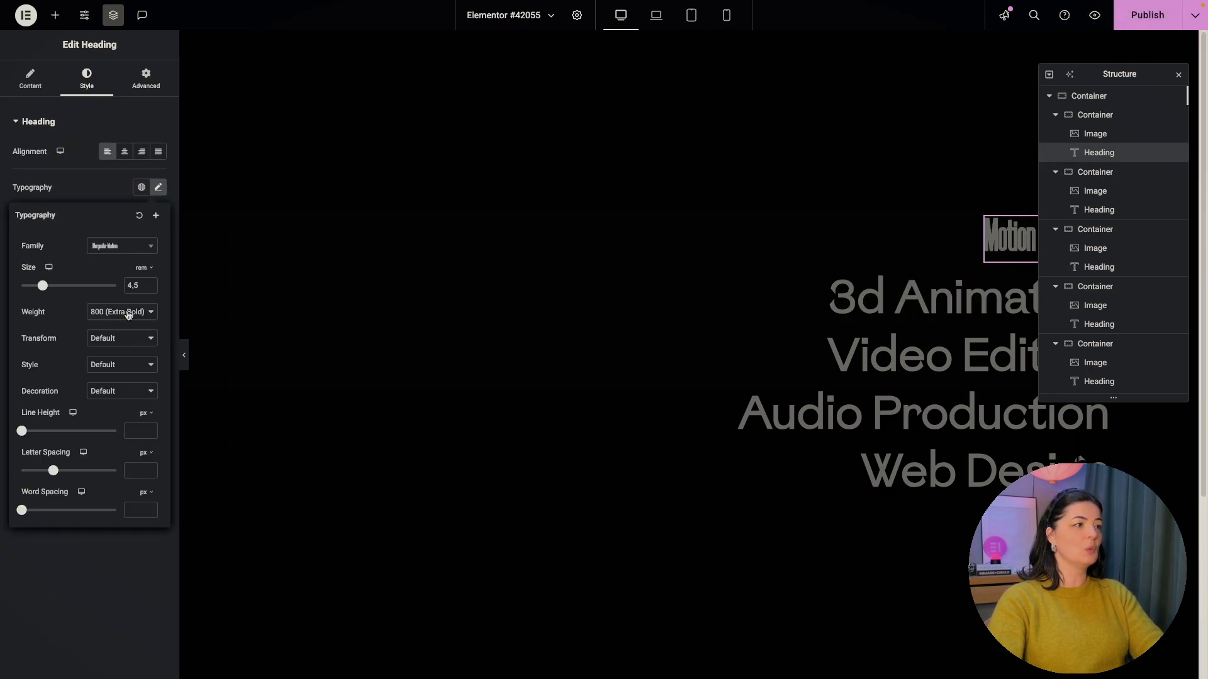
{"action": "left_click", "coordinate": [128, 315]}
{"action": "left_click", "coordinate": [123, 285]}
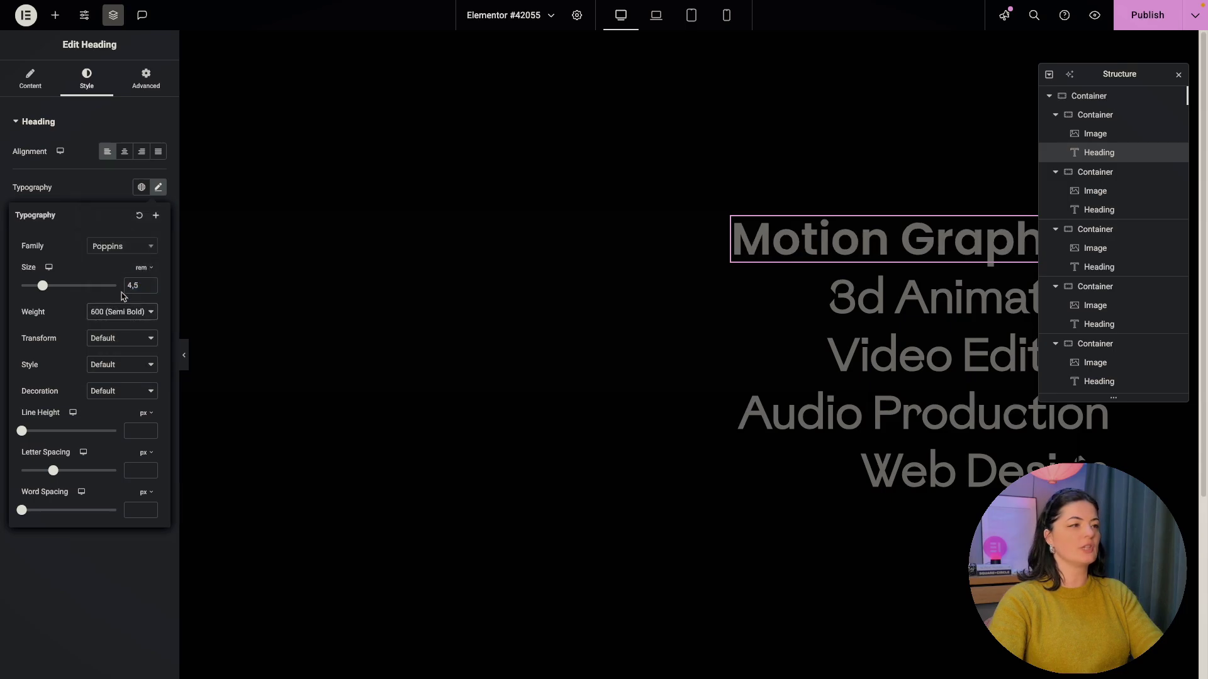
{"action": "left_click", "coordinate": [122, 311]}
{"action": "left_click", "coordinate": [122, 325]}
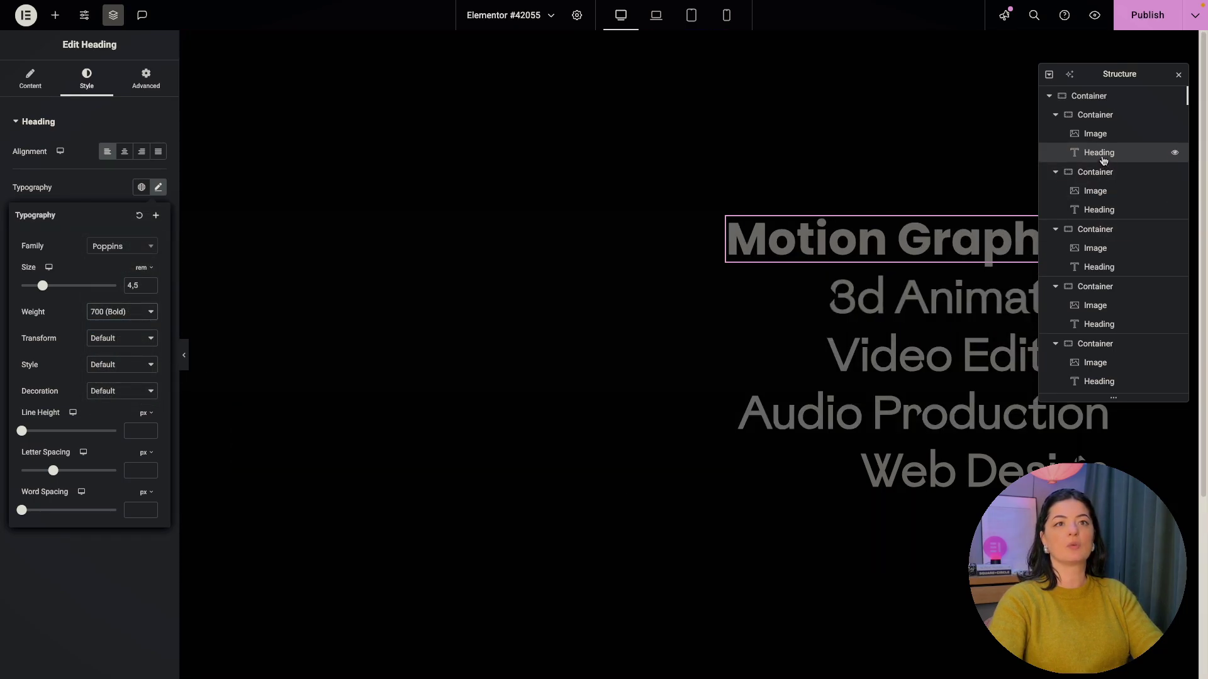
Copy the Motion Graphics heading and paste its style onto the other service headings, including Web Design.
{"action": "right_click", "coordinate": [1101, 156]}
{"action": "left_click", "coordinate": [1084, 226]}
{"action": "right_click", "coordinate": [1101, 211]}
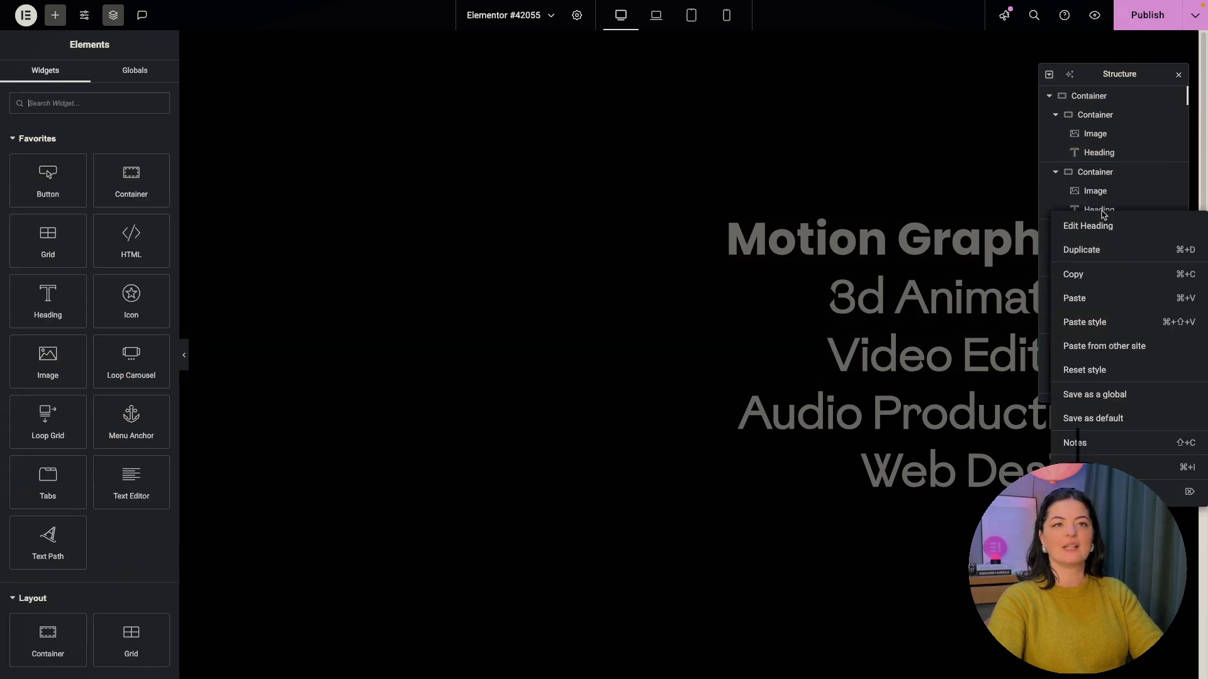
{"action": "left_click", "coordinate": [1084, 322]}
{"action": "right_click", "coordinate": [1101, 267]}
{"action": "left_click", "coordinate": [1091, 380]}
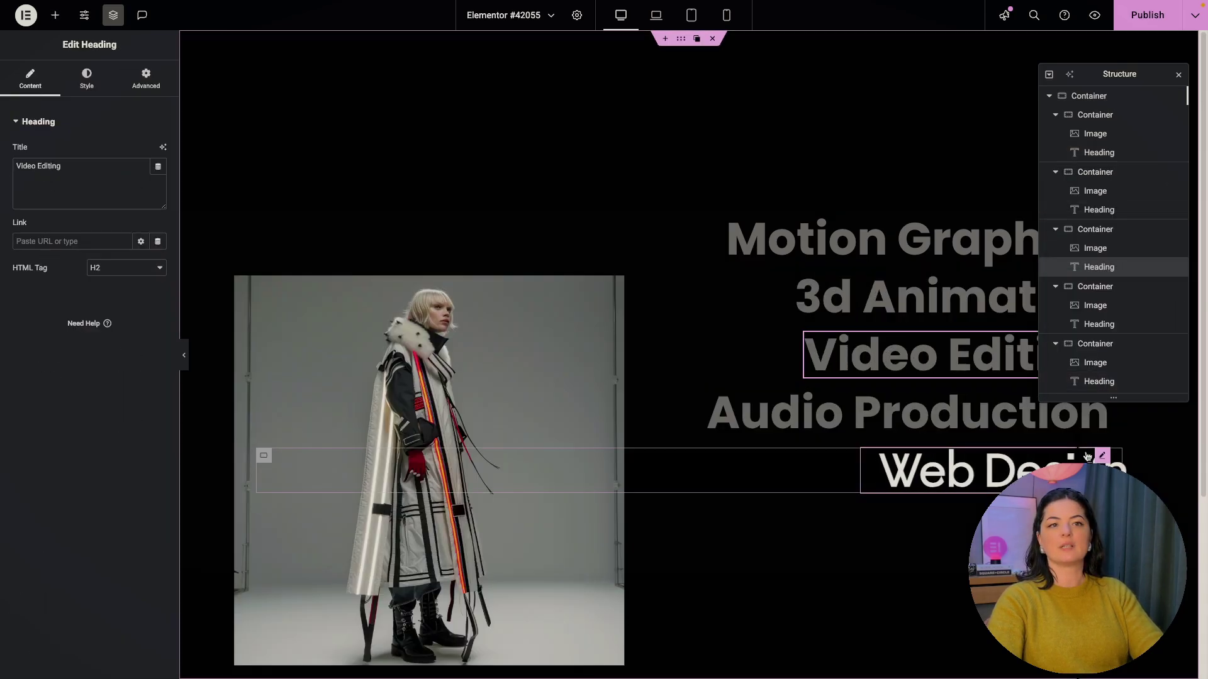
{"action": "right_click", "coordinate": [1103, 388]}
{"action": "left_click", "coordinate": [1107, 497]}
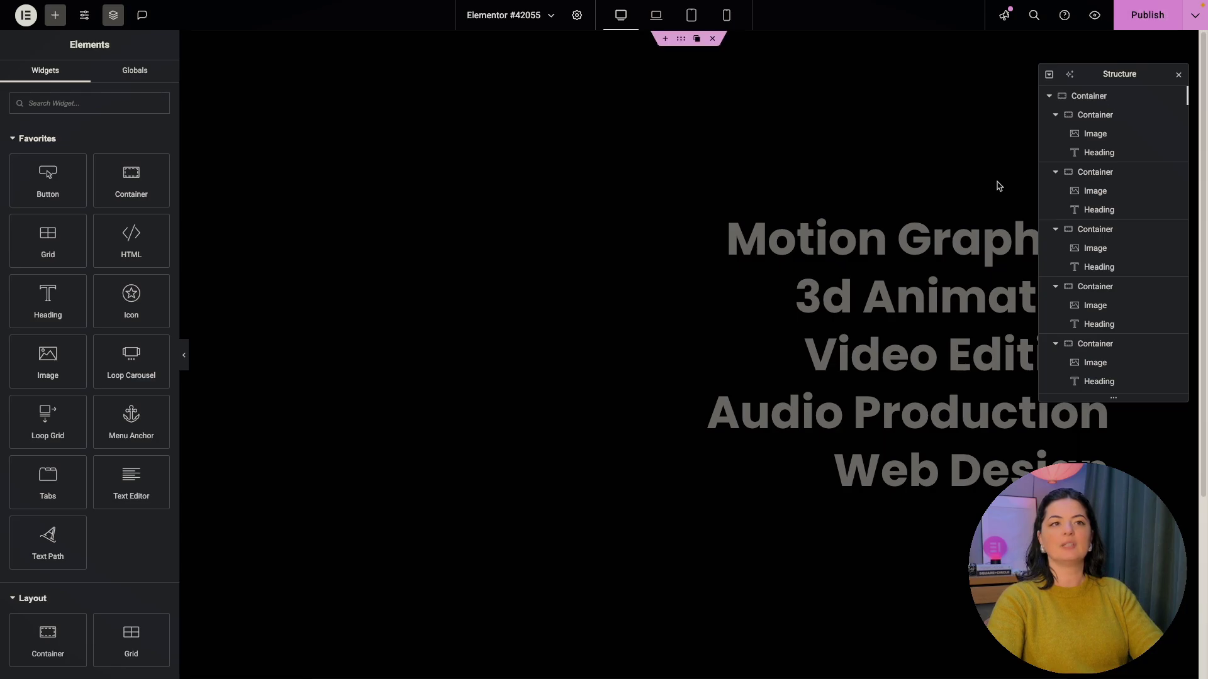
Raise the Motion Graphics heading size to 4.8 and paste its style onto Video Editing.
{"action": "left_click", "coordinate": [262, 225]}
{"action": "left_click", "coordinate": [159, 187]}
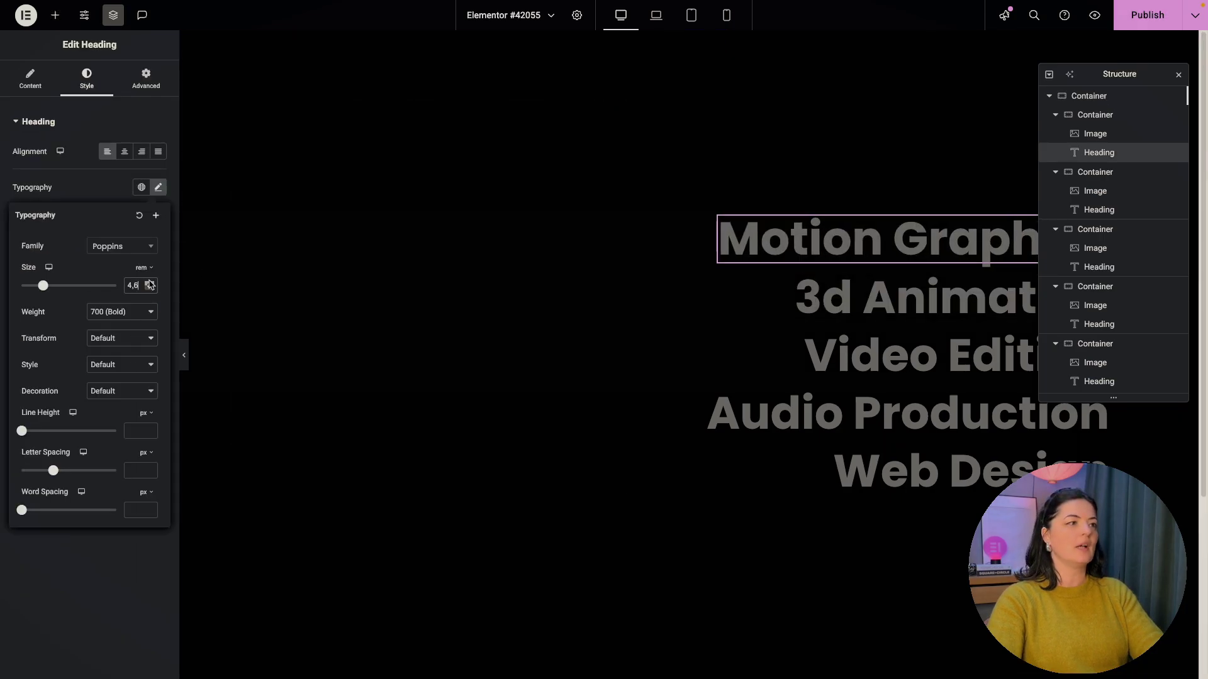
{"action": "left_click", "coordinate": [149, 282]}
{"action": "left_click", "coordinate": [149, 282]}
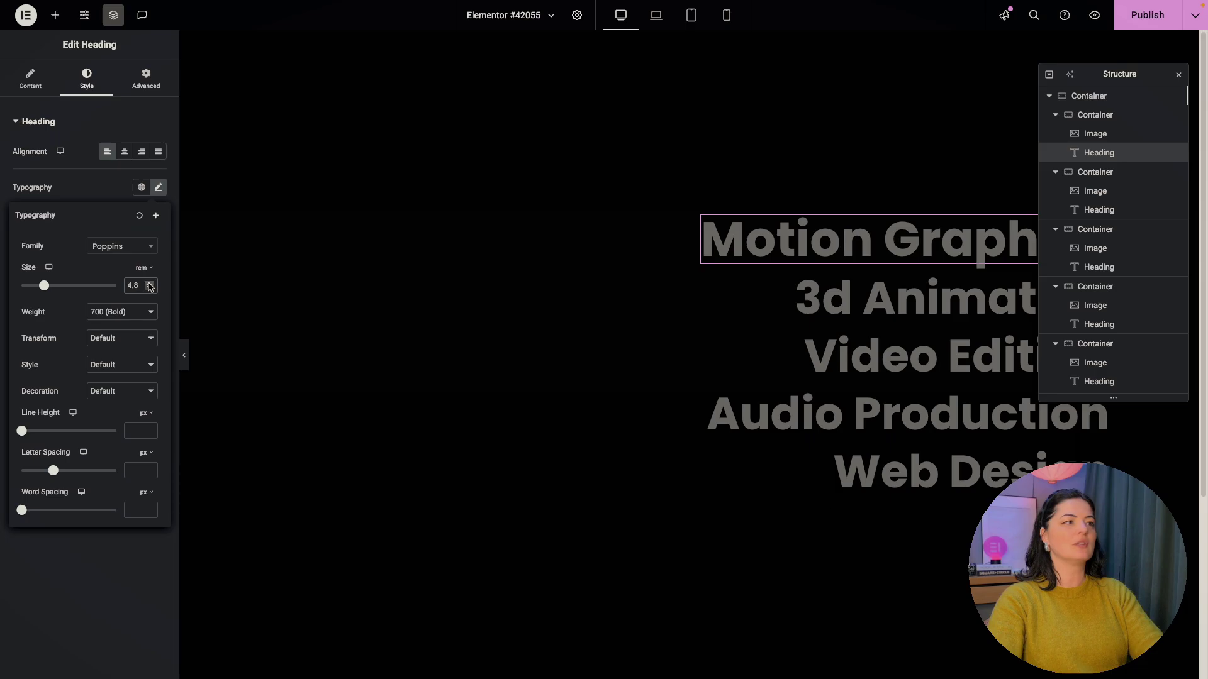
{"action": "right_click", "coordinate": [1098, 267]}
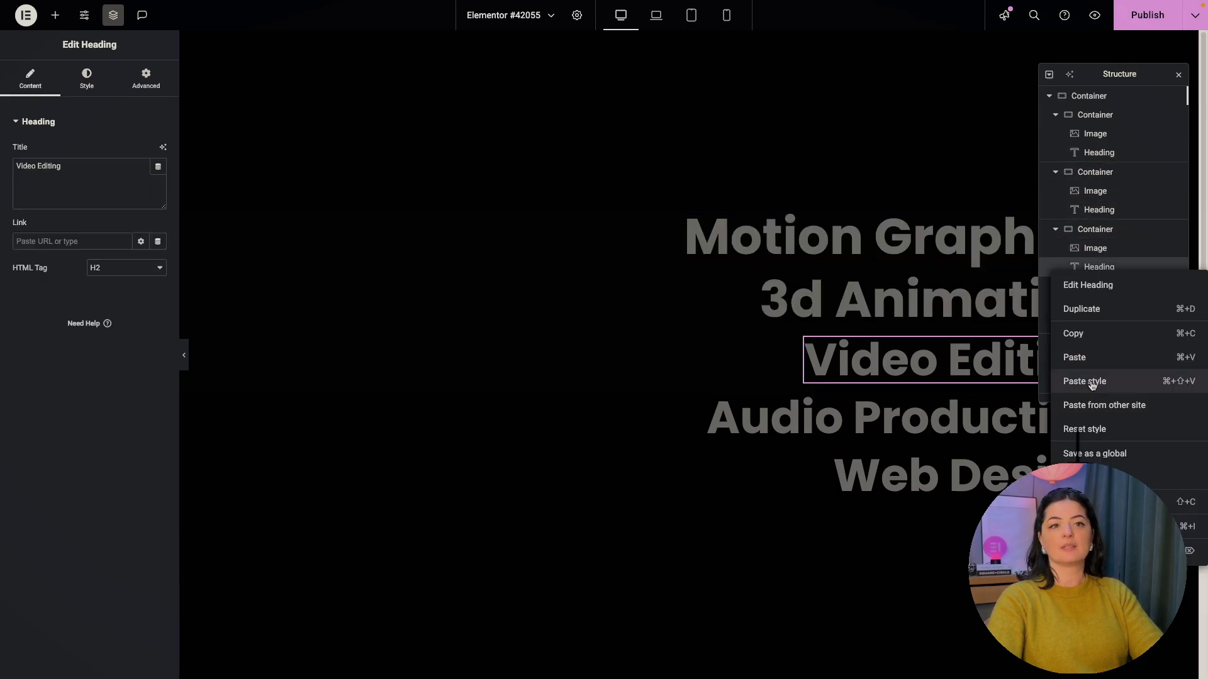
{"action": "left_click", "coordinate": [1091, 382]}
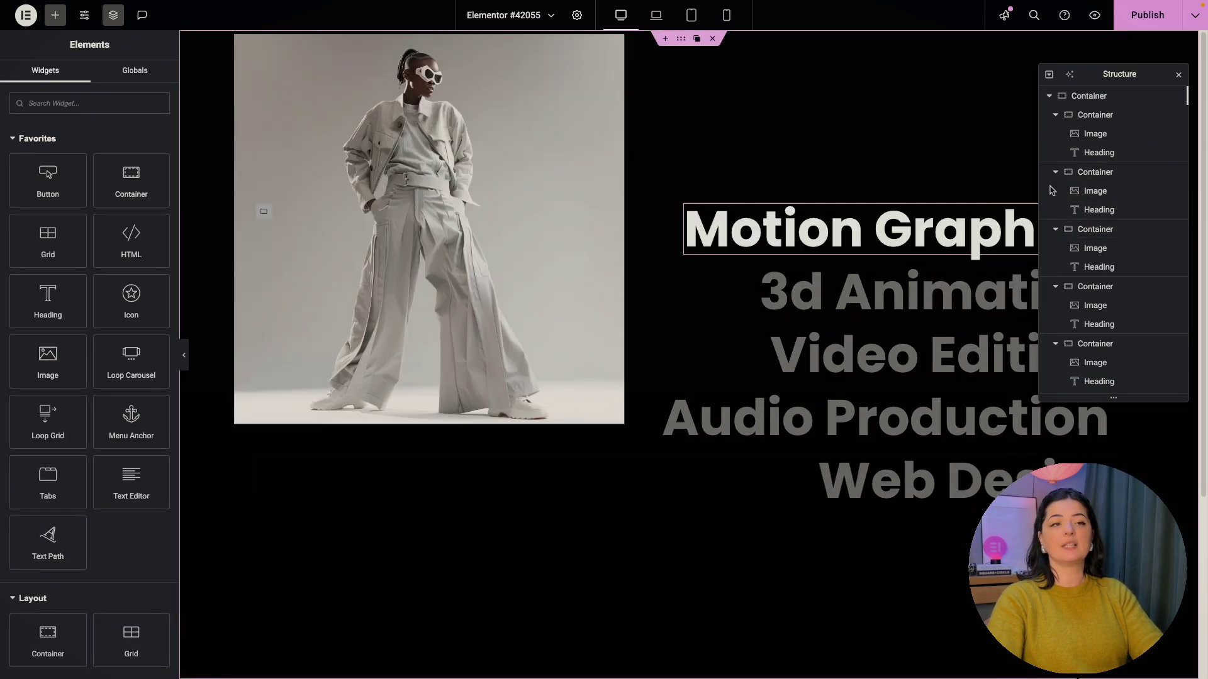
Save, then adjust the custom width of the first service image.
{"action": "left_click", "coordinate": [1147, 15]}
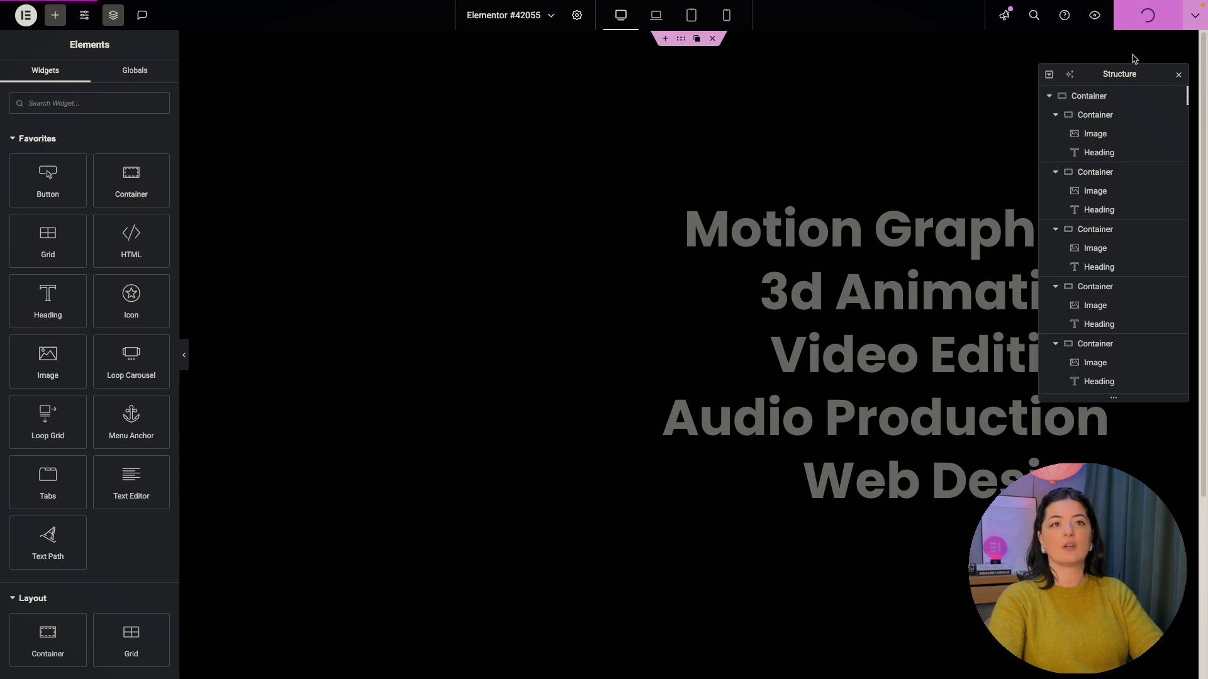
{"action": "left_click", "coordinate": [1106, 134]}
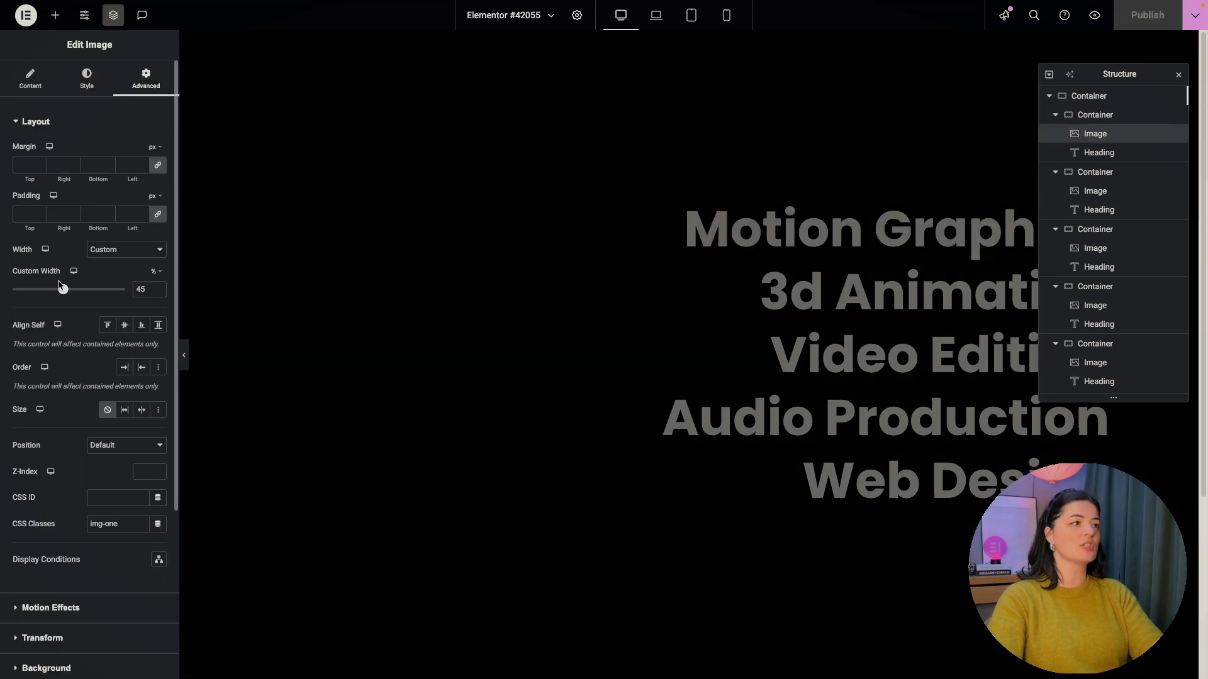
{"action": "left_click_drag", "start_coordinate": [66, 292], "coordinate": [61, 293]}
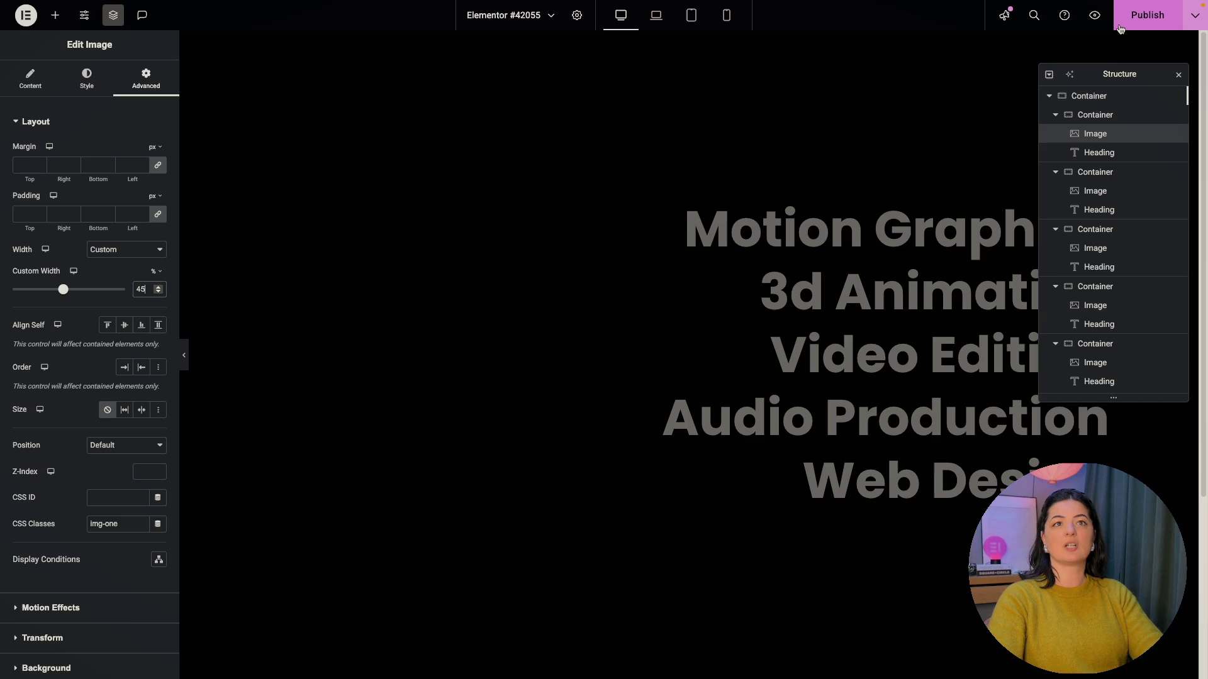
Save the page and open its live preview.
{"action": "key", "text": "ctrl+s"}
{"action": "mouse_move", "coordinate": [834, 253]}
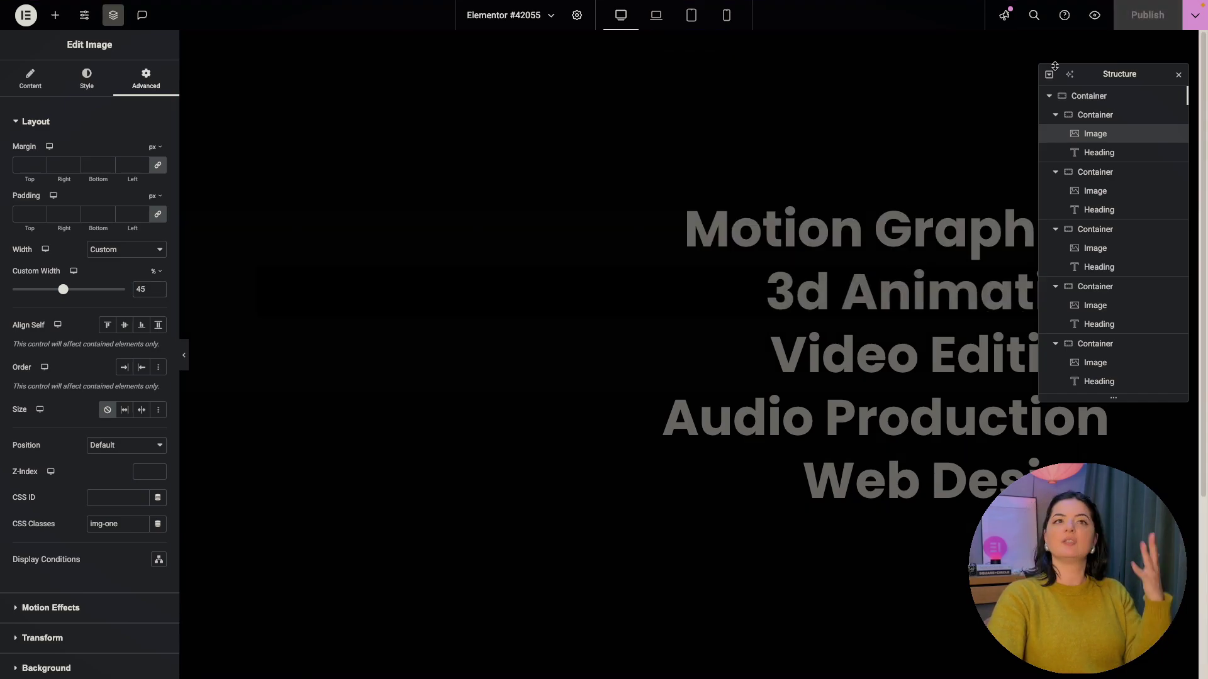
{"action": "left_click", "coordinate": [1095, 19]}
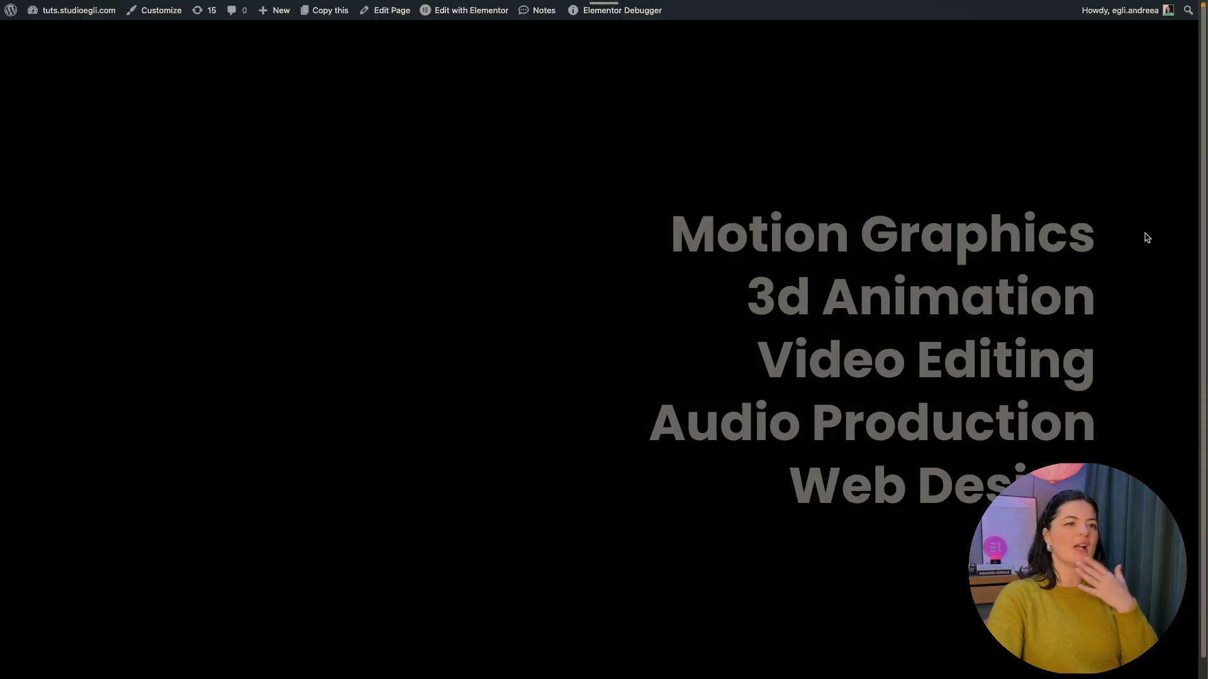
{"action": "mouse_move", "coordinate": [915, 287]}
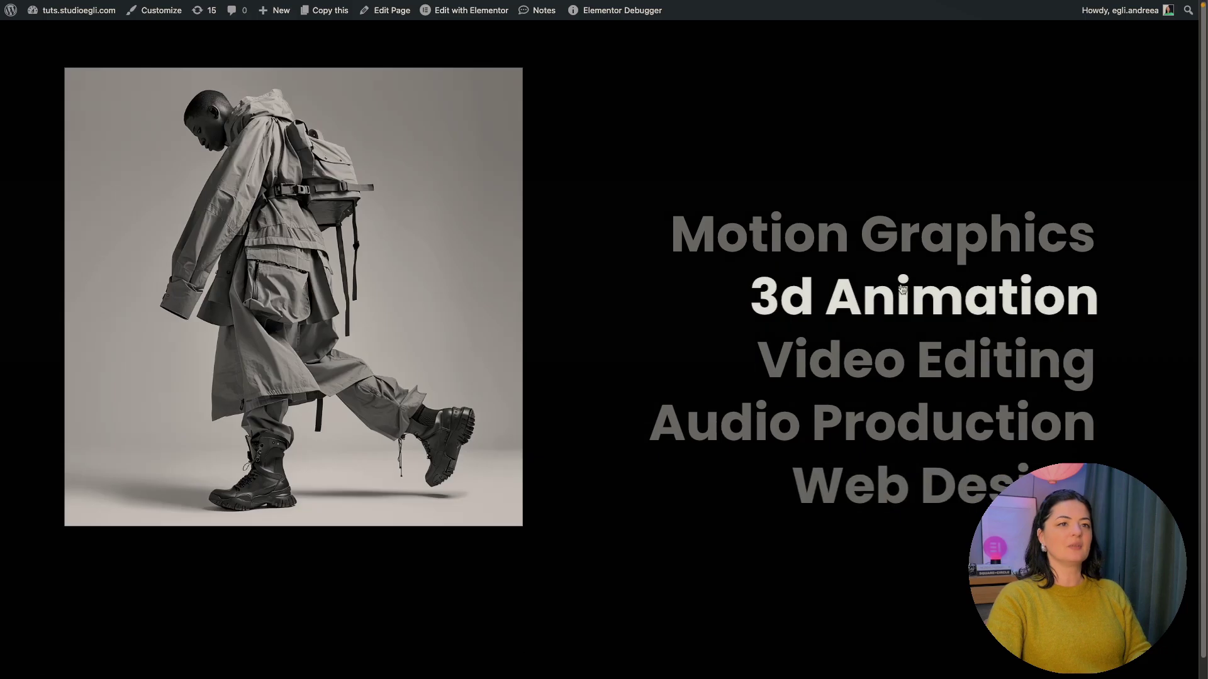
{"action": "mouse_move", "coordinate": [887, 257]}
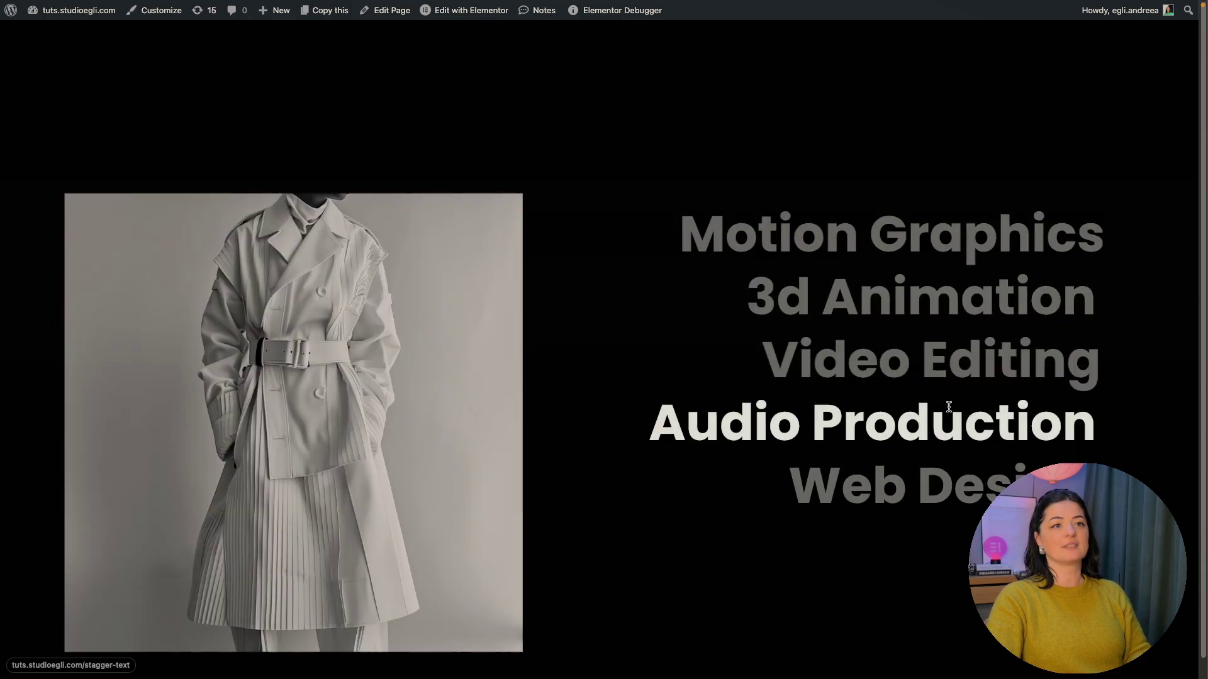
{"action": "mouse_move", "coordinate": [941, 484]}
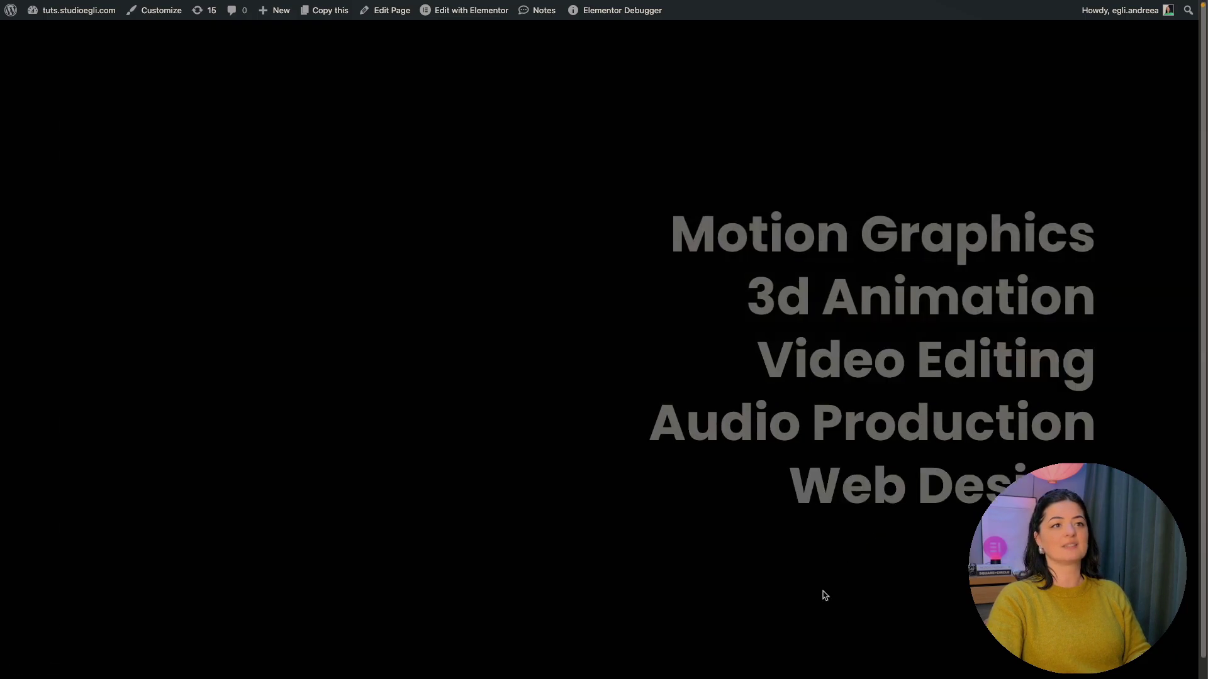